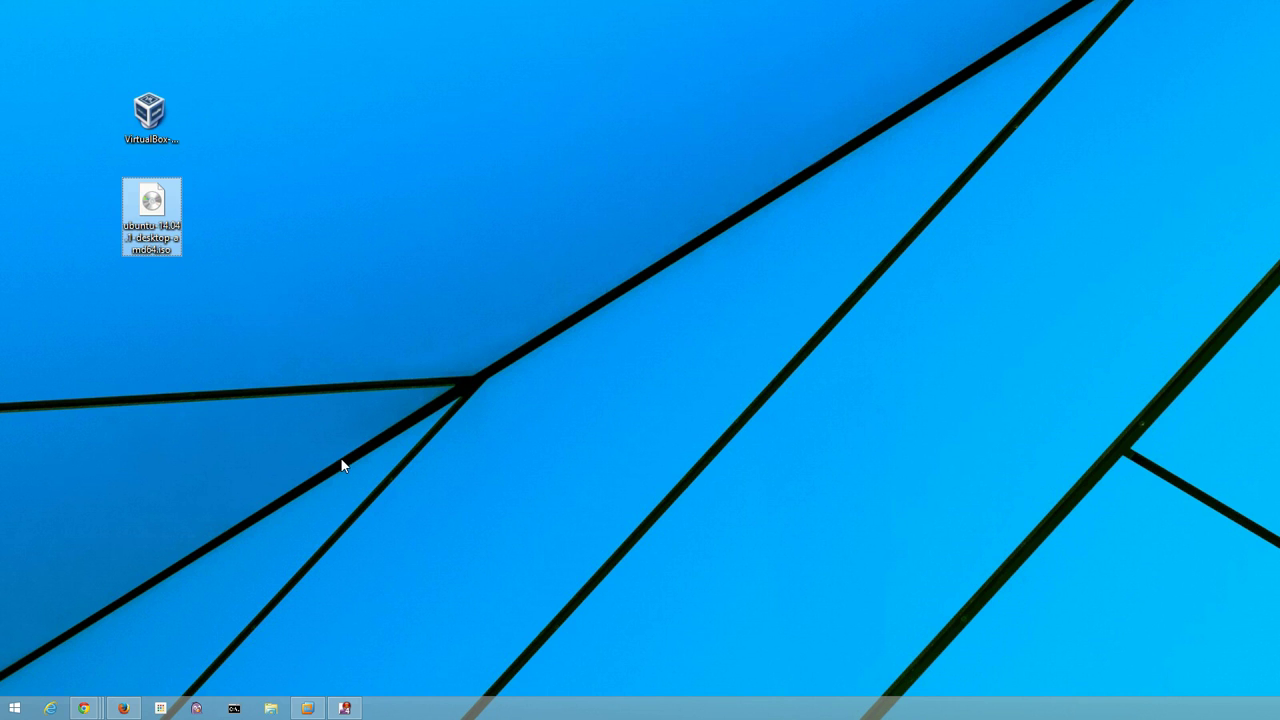
- Place the Ubuntu 14.04 ISO and the VirtualBox installer side by side on the desktop
drag(150, 210, 88, 122)
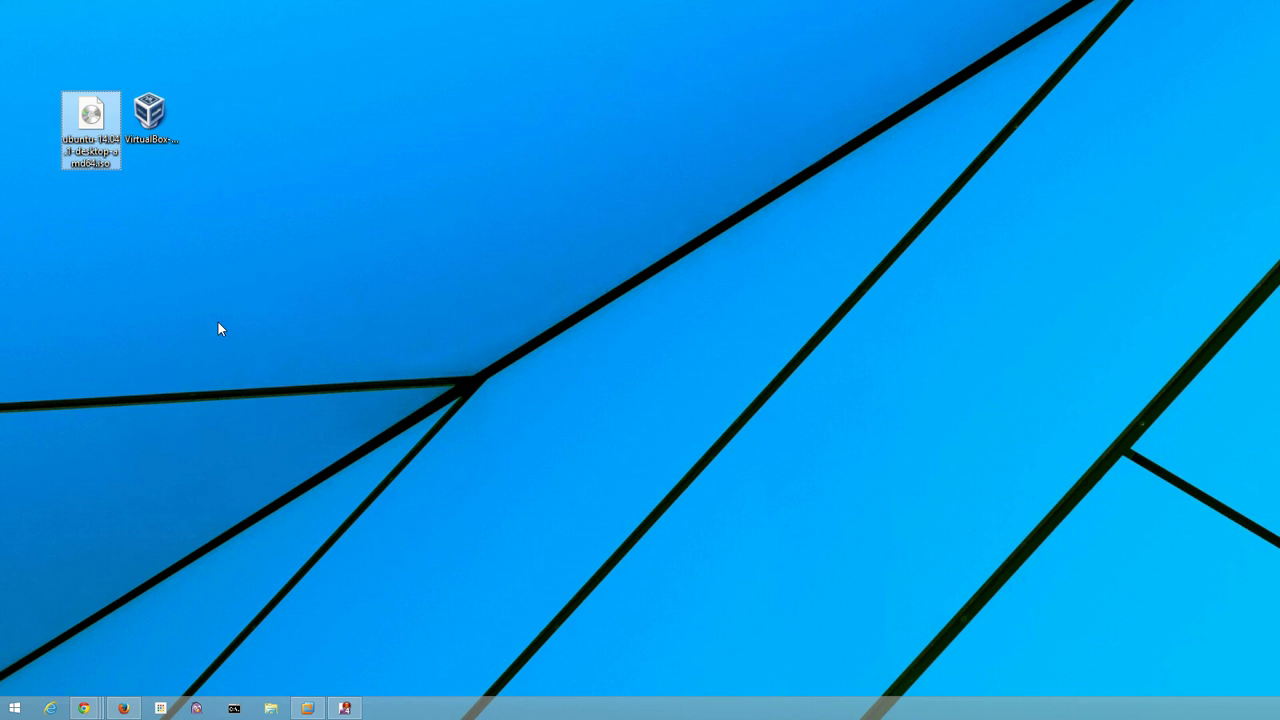
drag(149, 150, 271, 150)
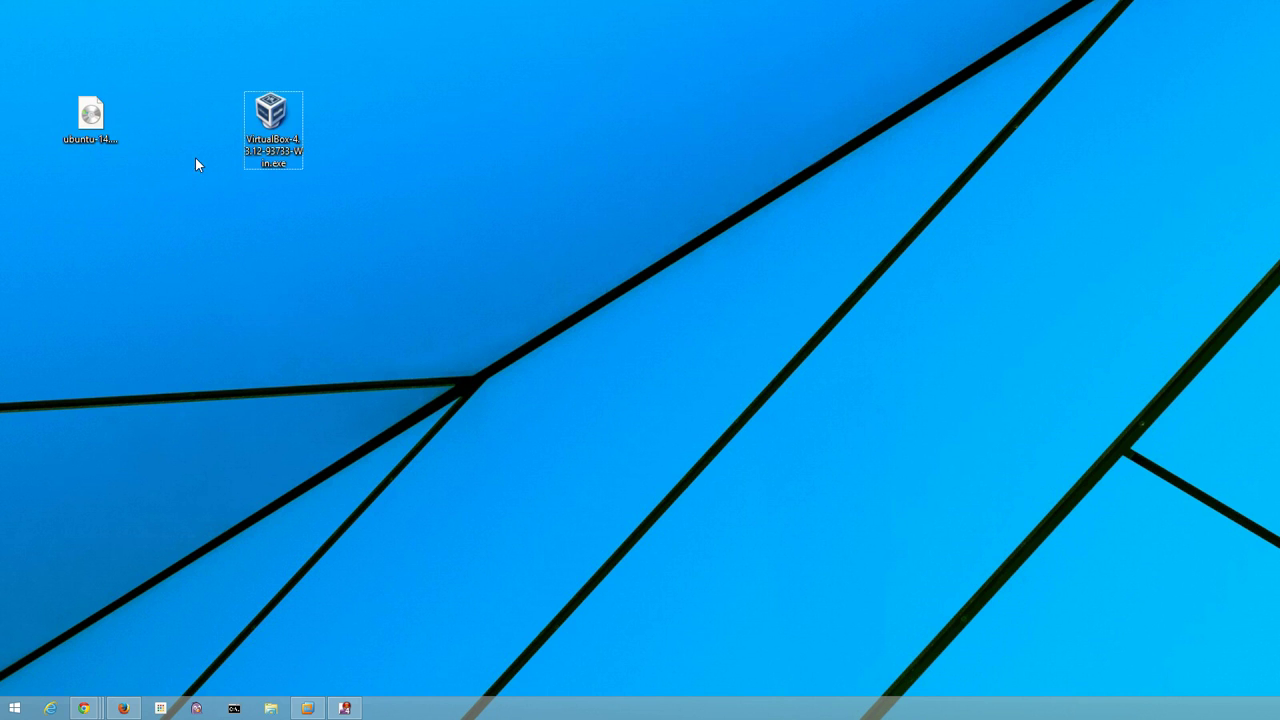
click(102, 106)
- Run the VirtualBox 4.3.12 installer with the default features, location and shortcuts, agreeing to the temporary network disconnection
click(271, 115)
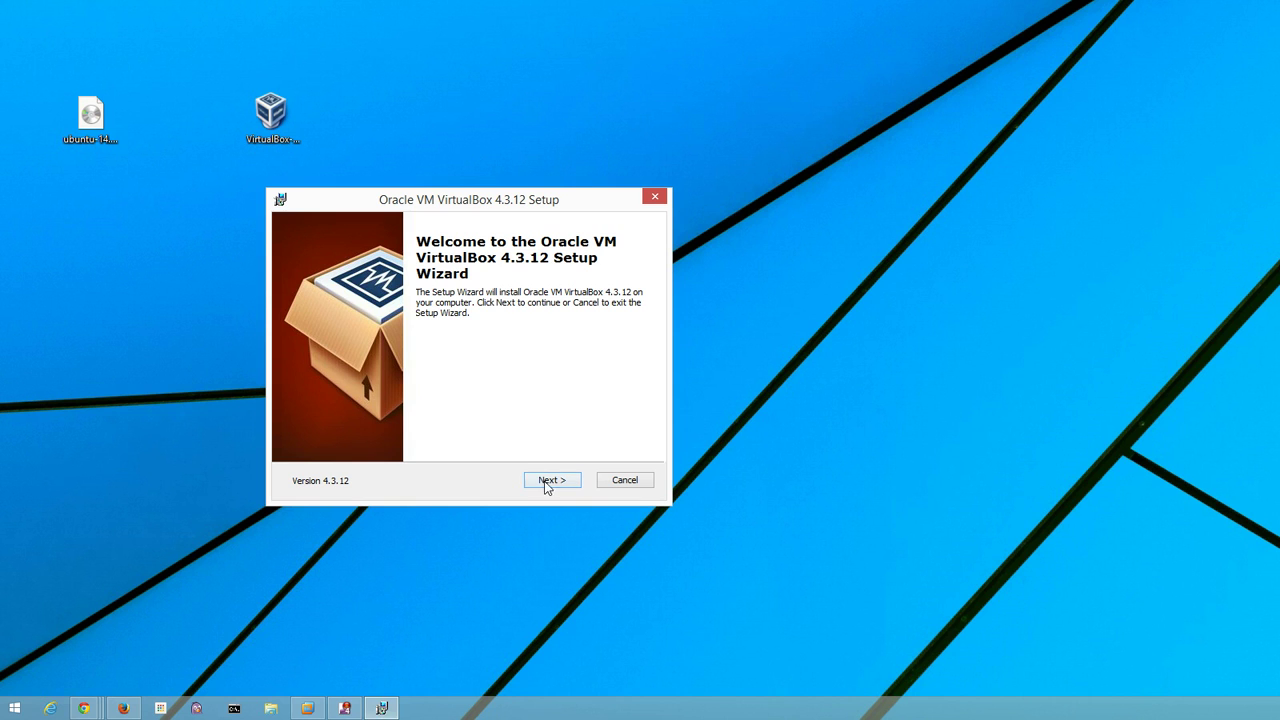
click(548, 482)
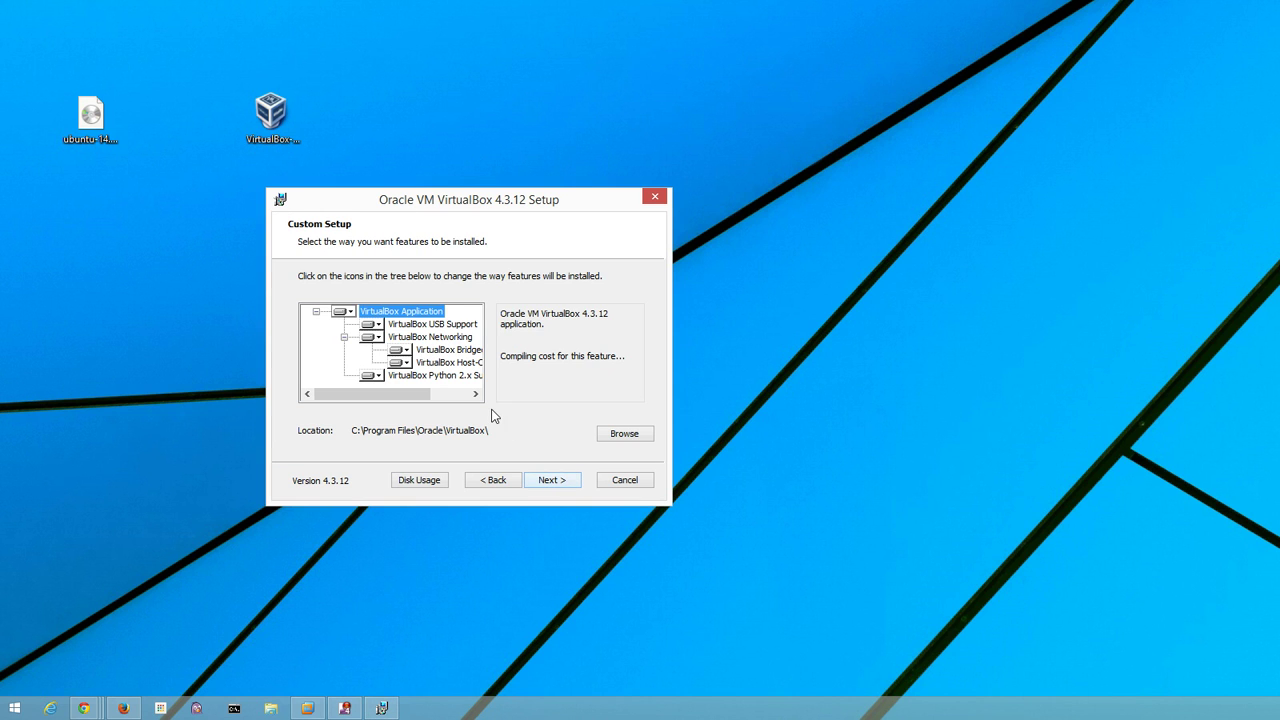
mouse_move(412, 394)
mouse_down()
mouse_move(448, 394)
mouse_move(409, 394)
mouse_up()
click(551, 482)
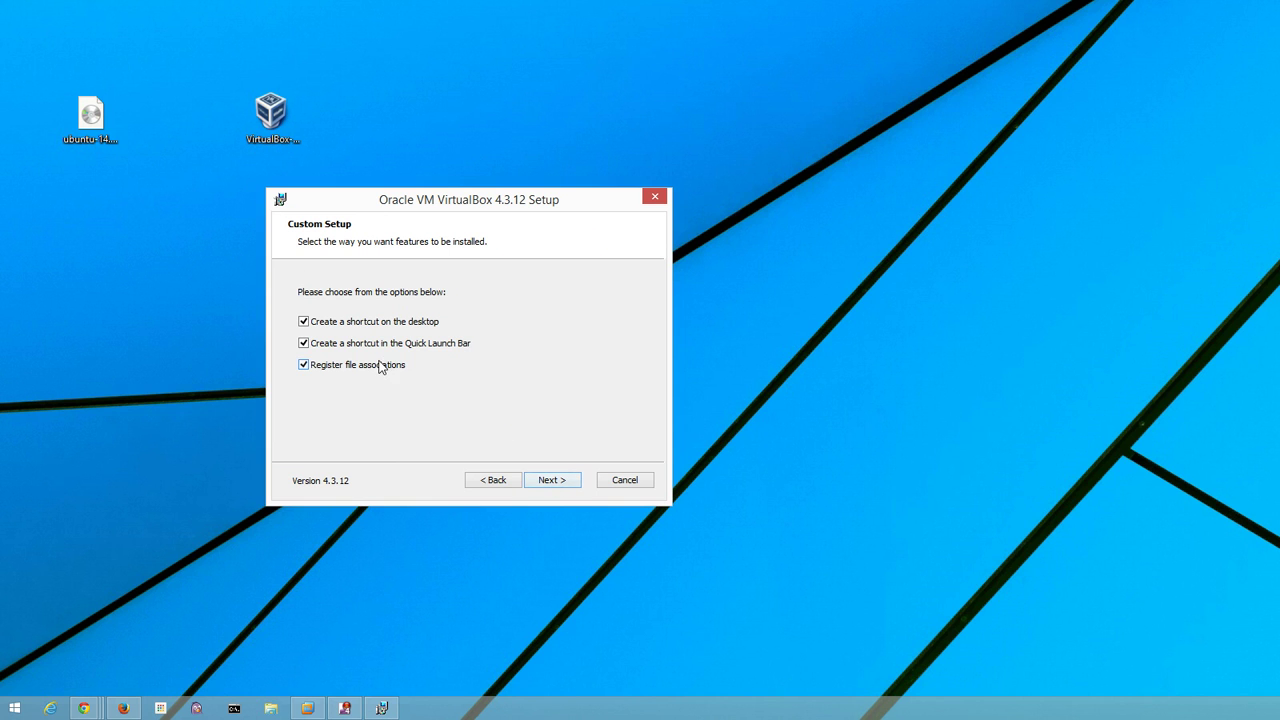
click(551, 481)
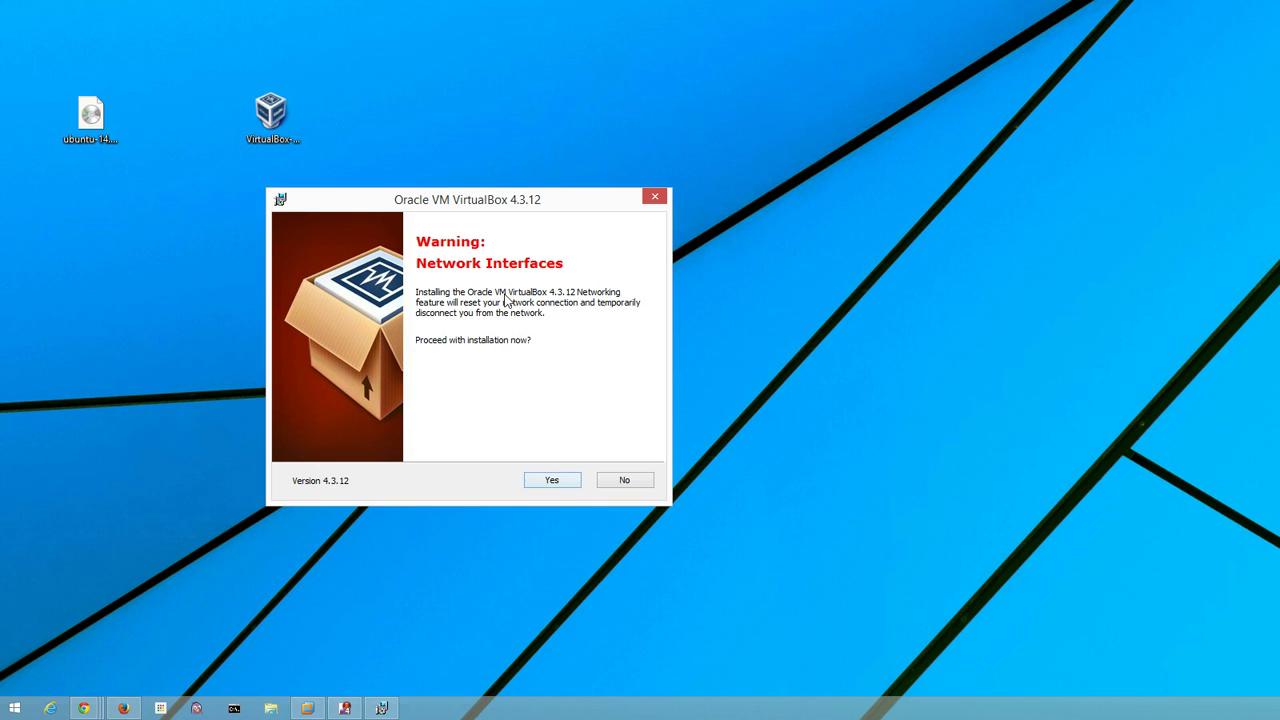
click(547, 482)
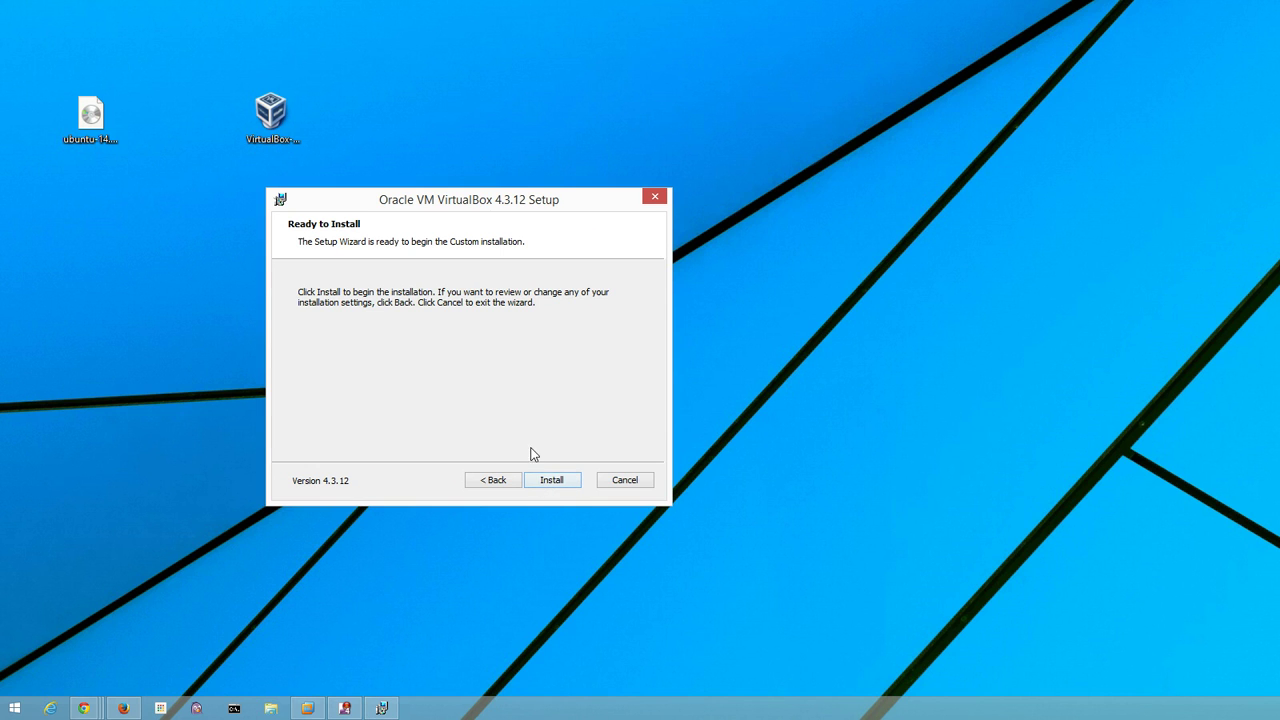
click(551, 481)
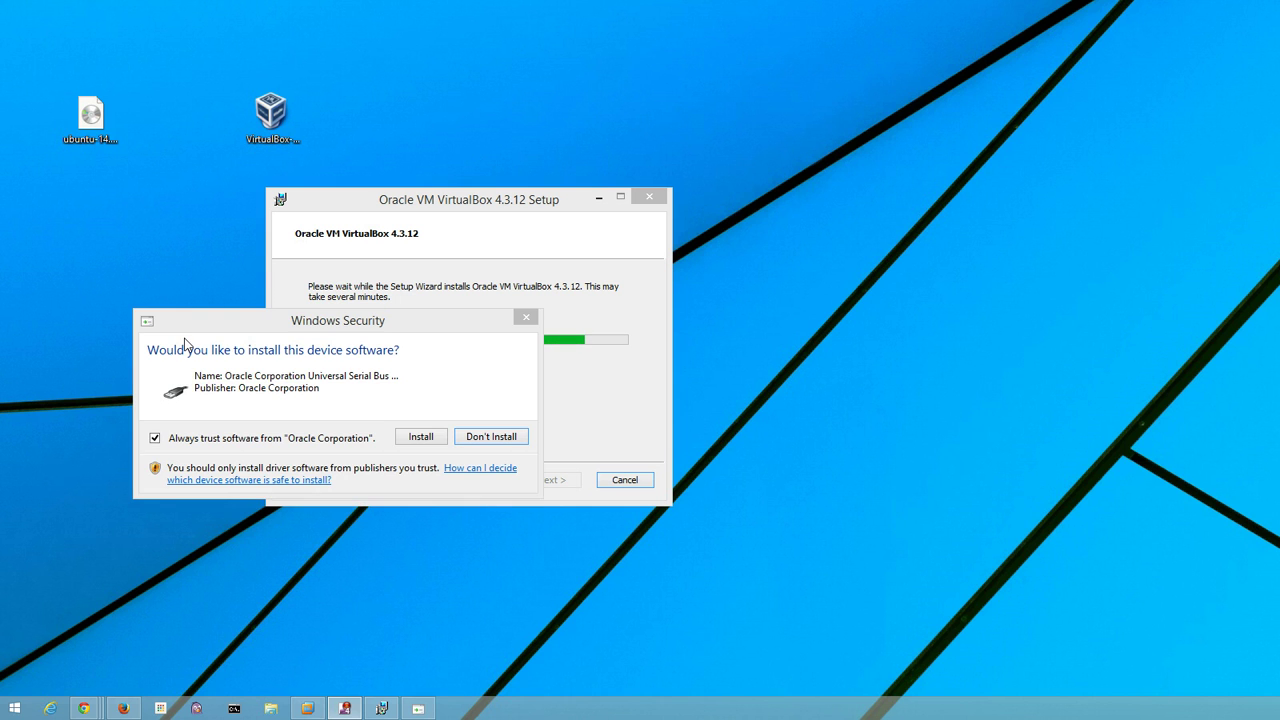
- Allow the Oracle Universal Serial Bus device software to install and finish setup with VirtualBox set to start
drag(198, 326, 309, 267)
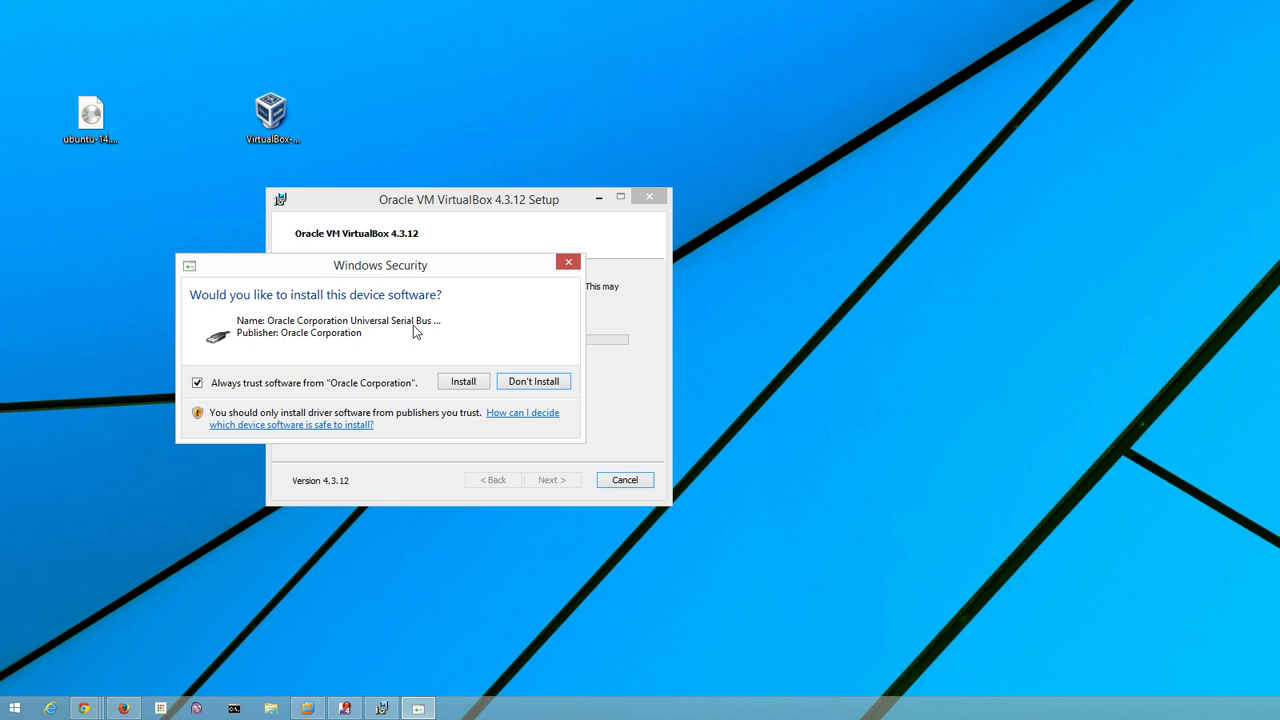
click(459, 384)
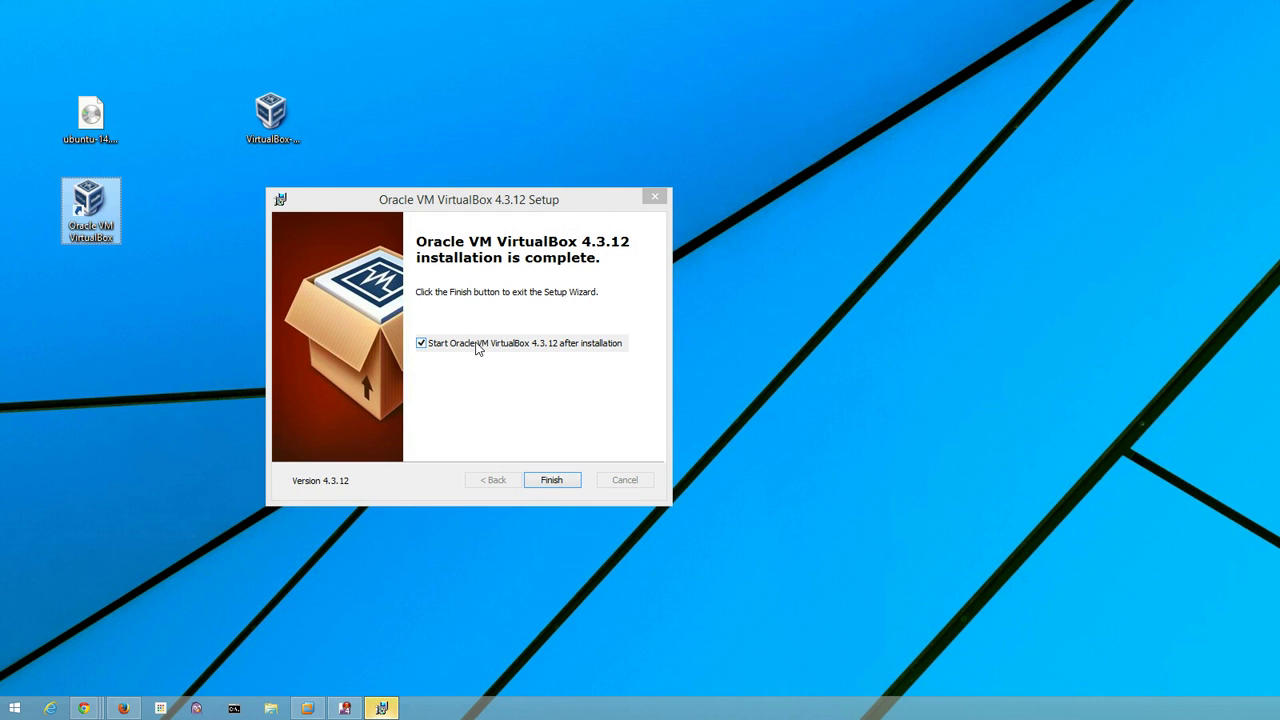
click(548, 482)
- Move the Ubuntu ISO icon below the Oracle VM VirtualBox shortcut on the desktop
drag(90, 115, 86, 32)
click(106, 42)
drag(104, 62, 101, 302)
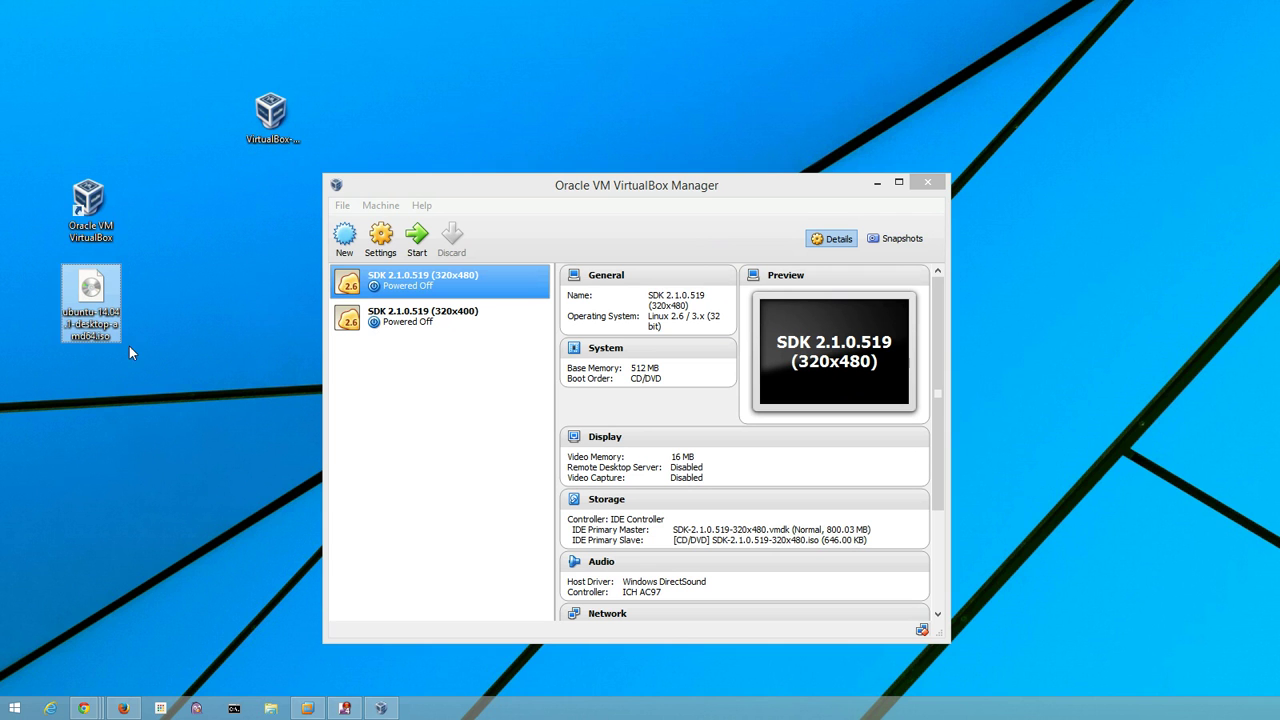
- Enlarge the VirtualBox Manager window without maximizing it and select the SDK 2.1.0.519 (320x400) machine
double_click(546, 182)
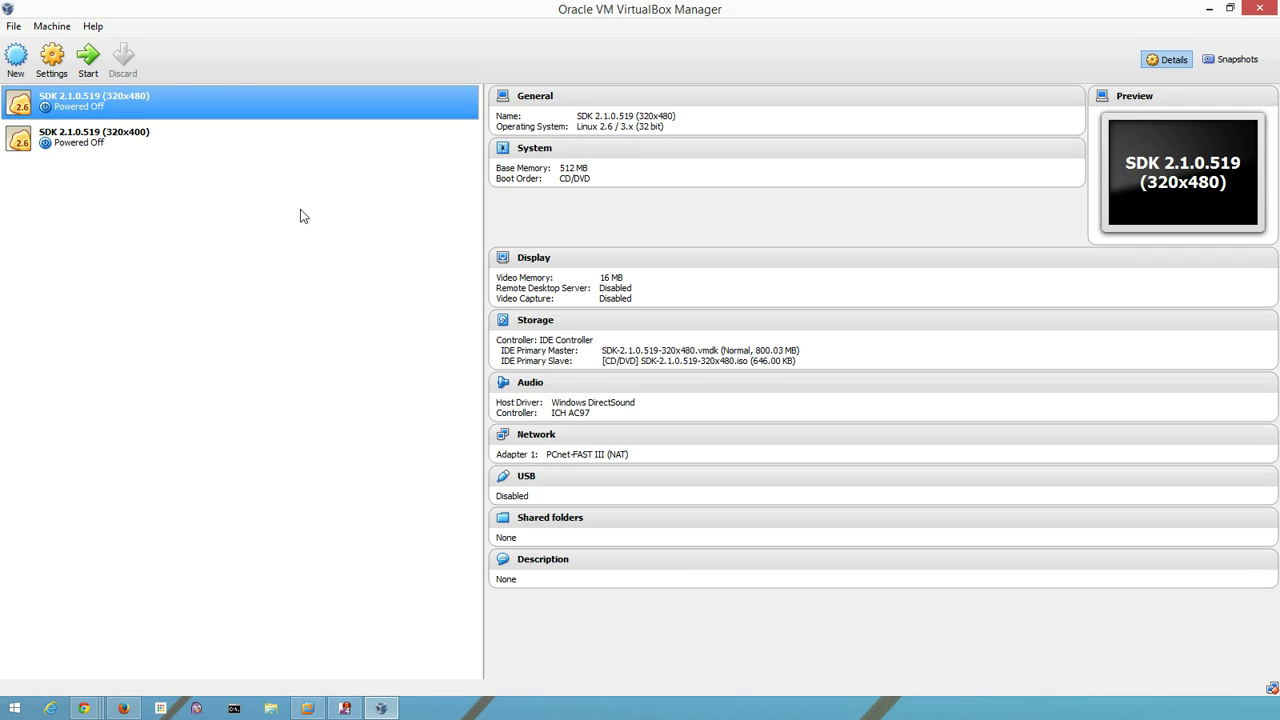
double_click(431, 12)
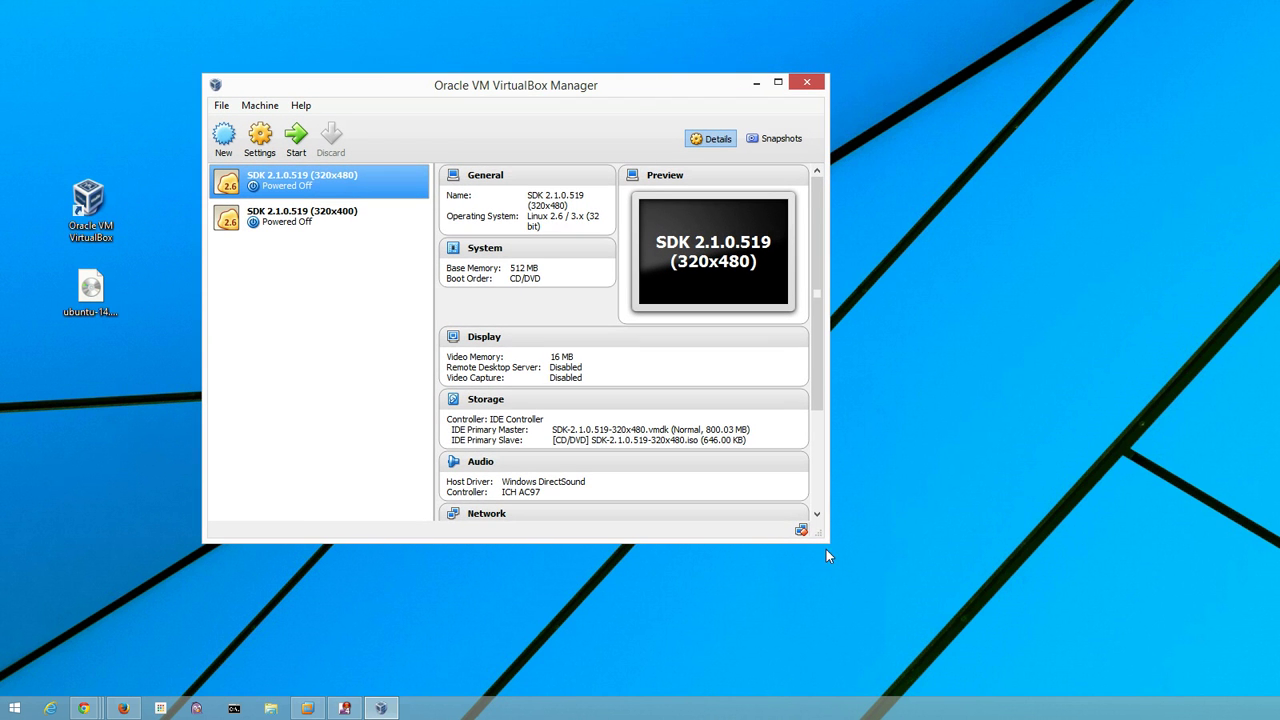
drag(826, 541, 1019, 654)
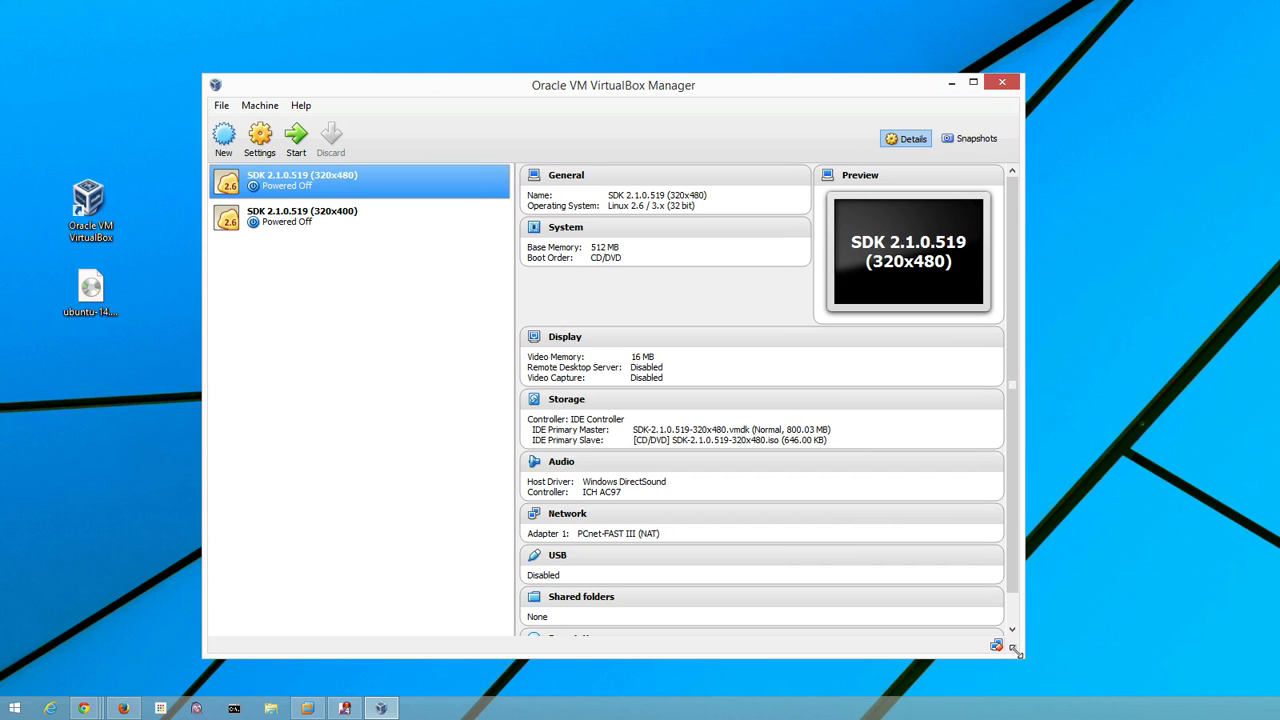
click(112, 210)
click(300, 210)
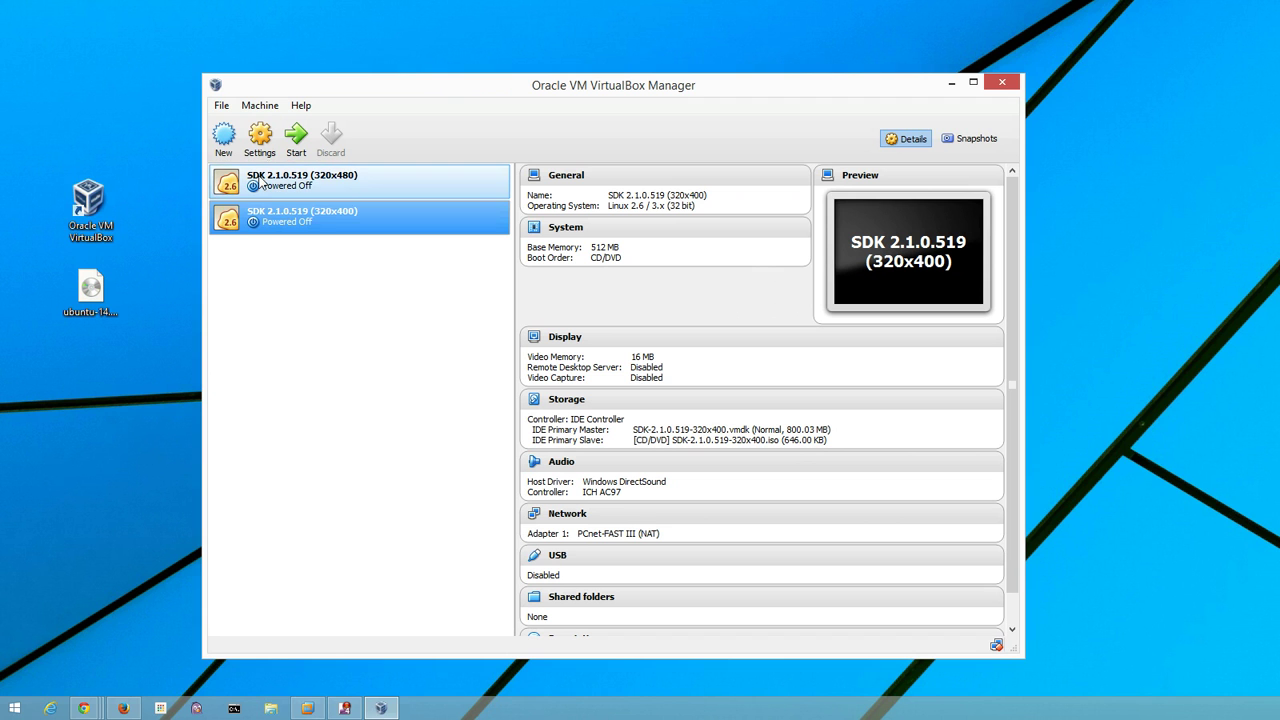
- Create a new virtual machine named Ubuntu 14.04 with type Linux and version Ubuntu (64 bit)
click(224, 136)
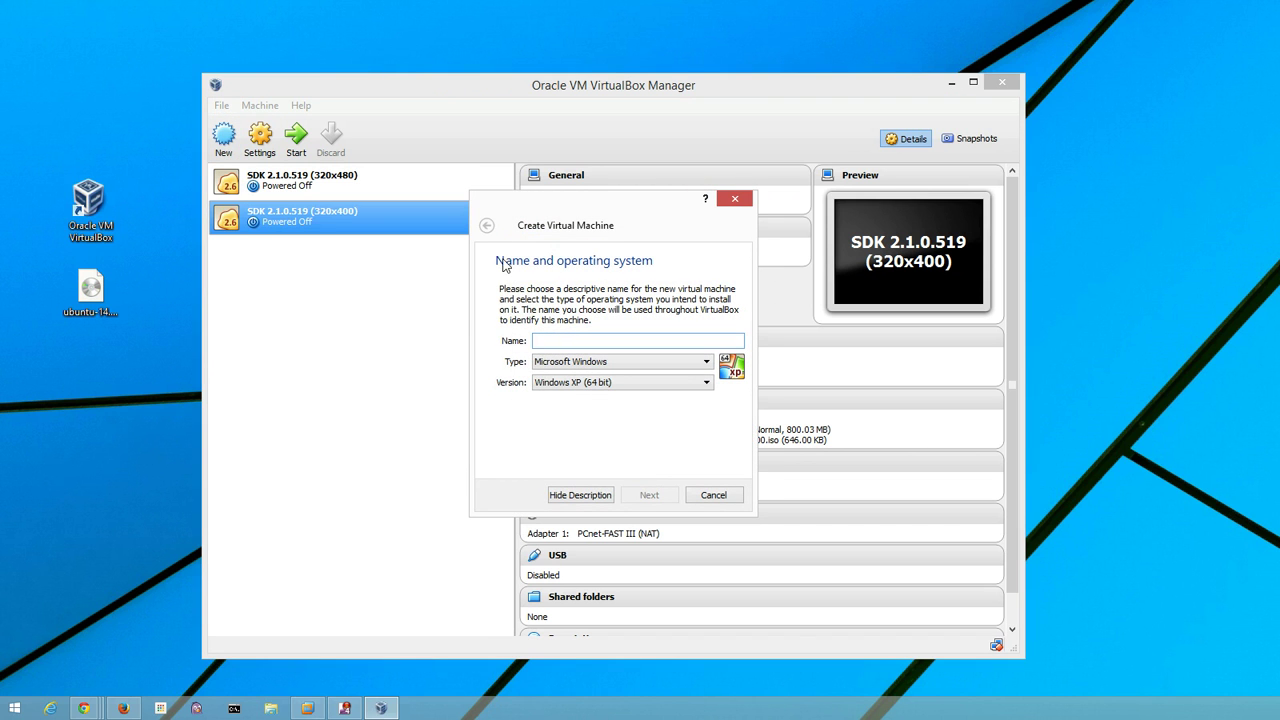
drag(528, 206, 338, 188)
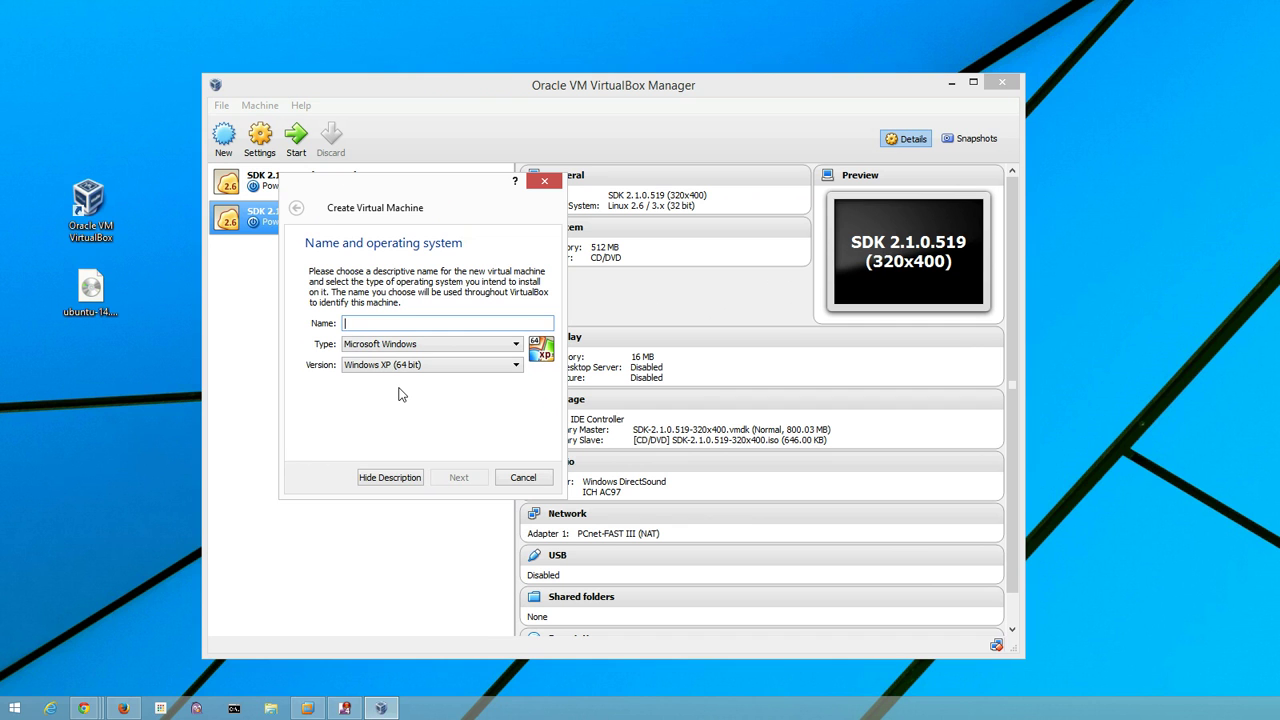
text(Ubuntu )
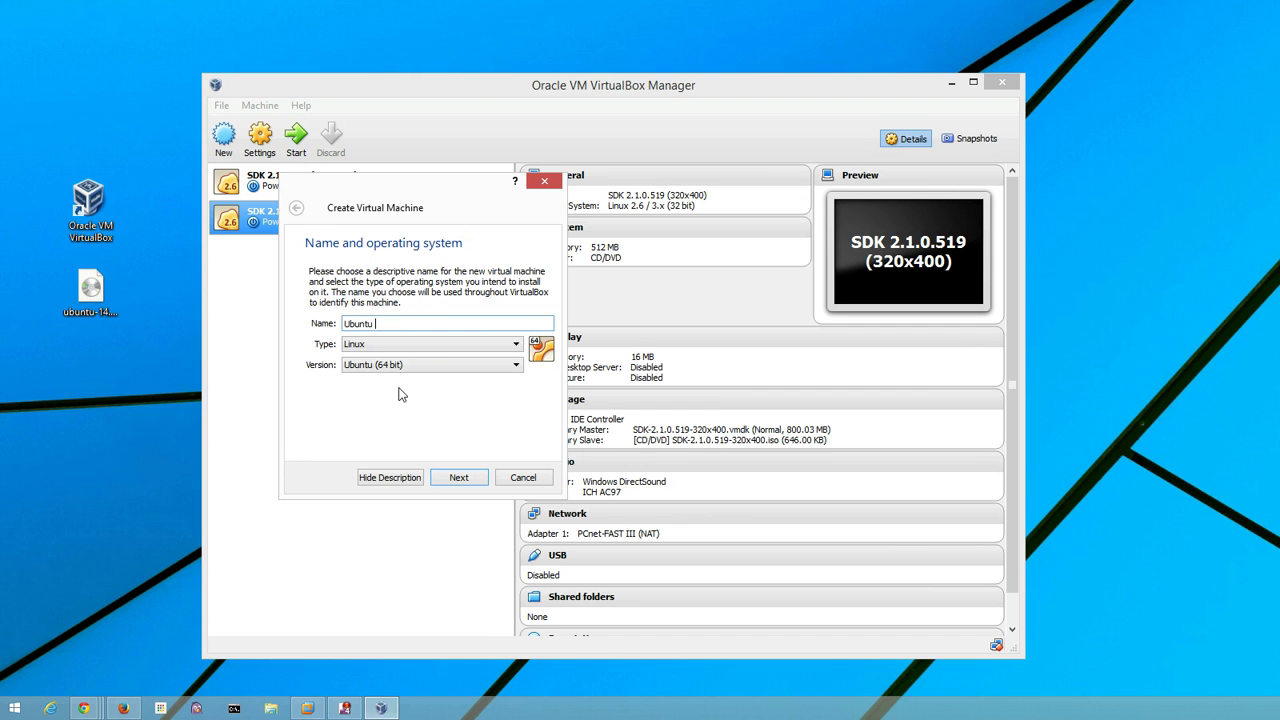
text(14.04)
click(375, 346)
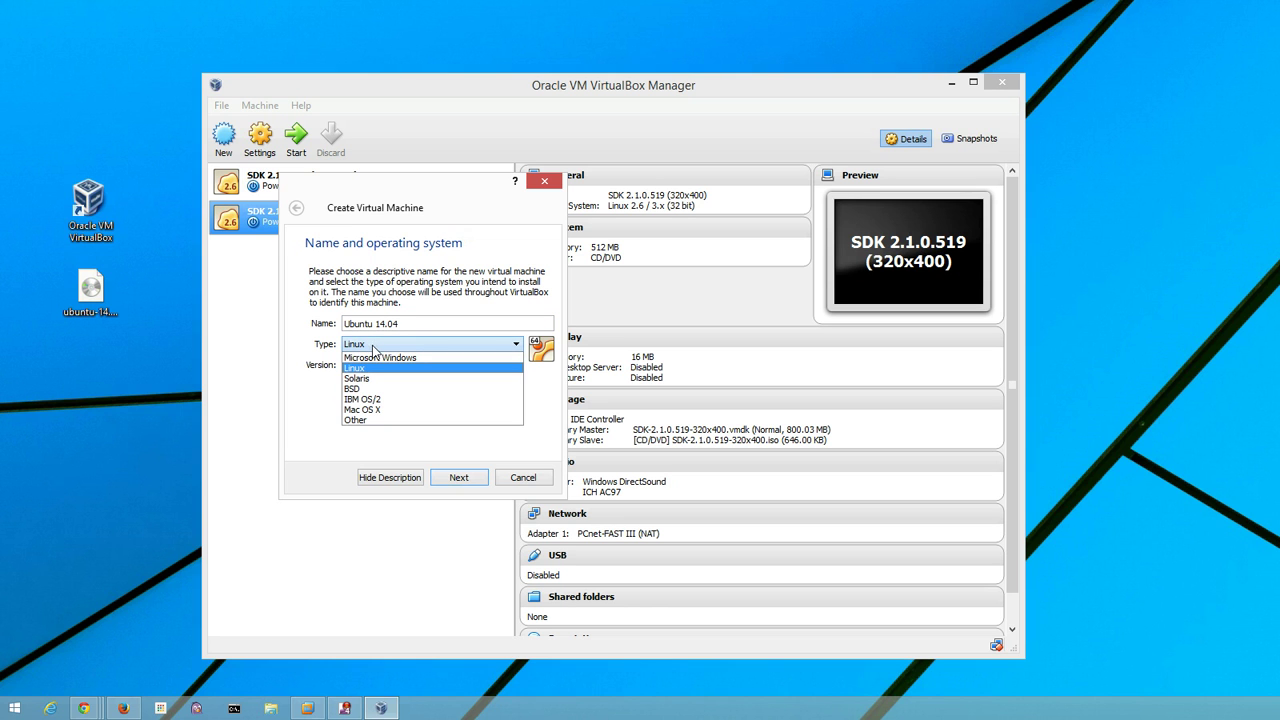
click(358, 370)
click(380, 365)
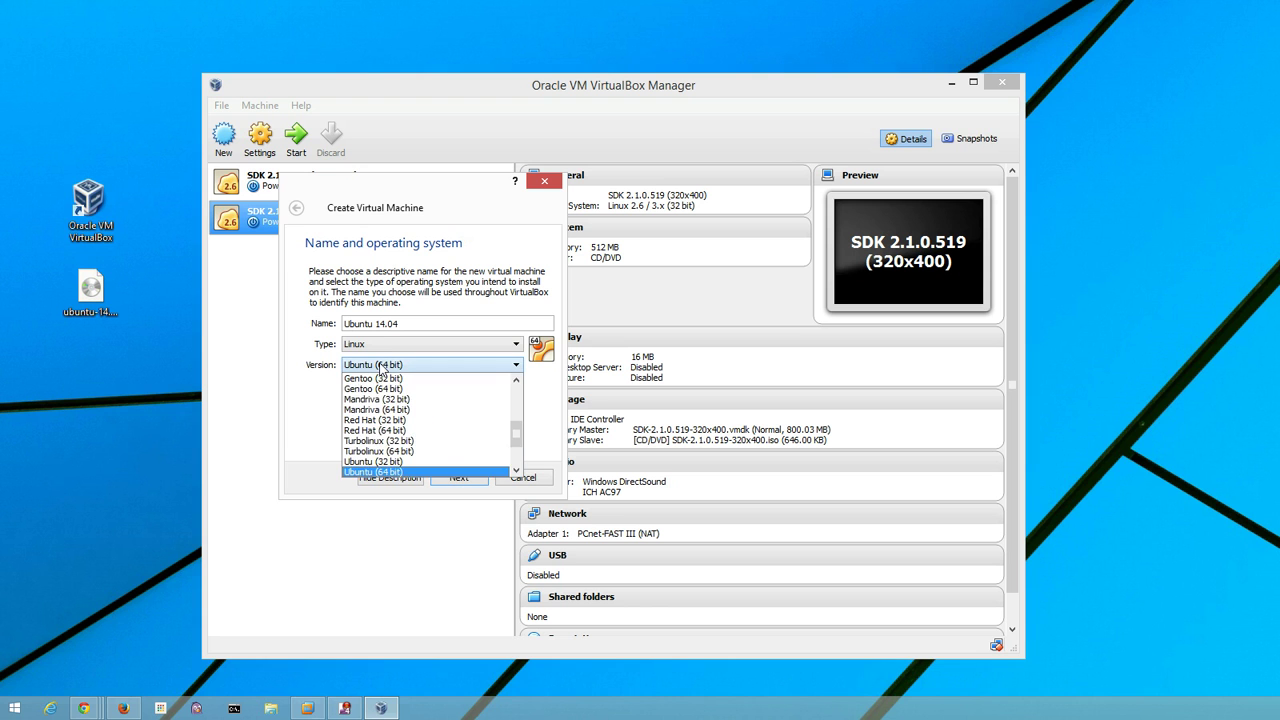
click(371, 472)
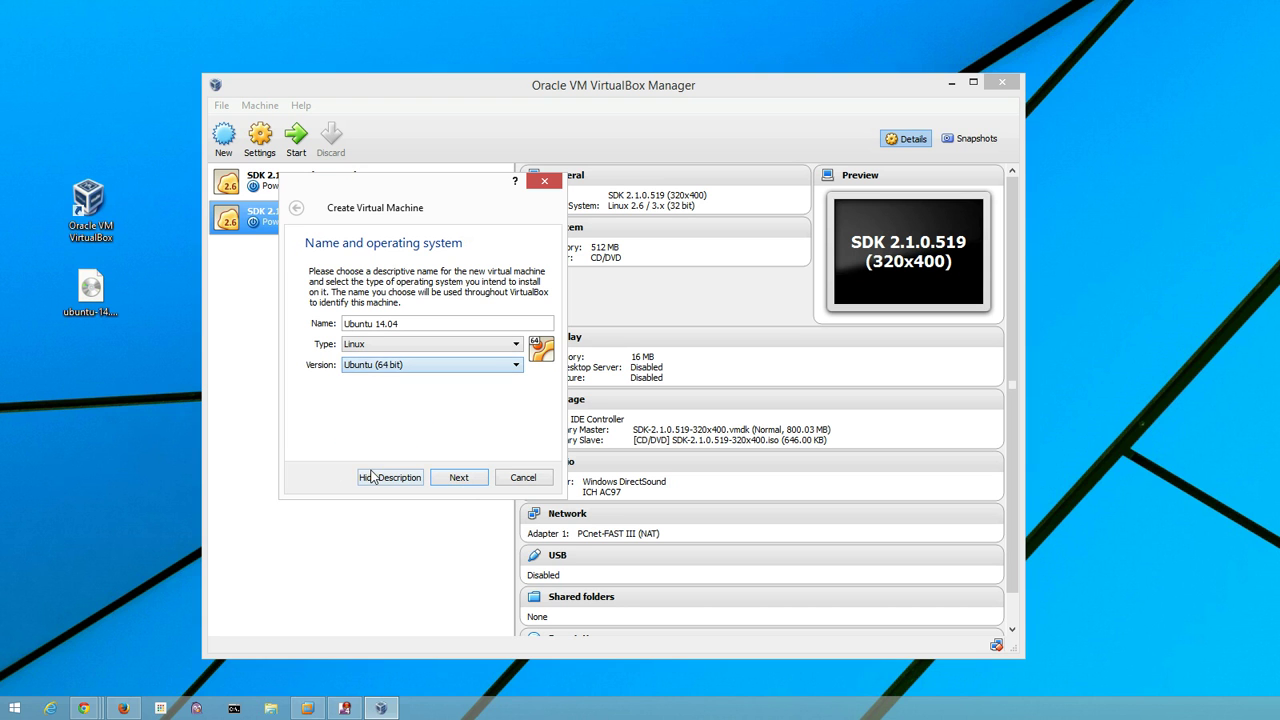
click(459, 481)
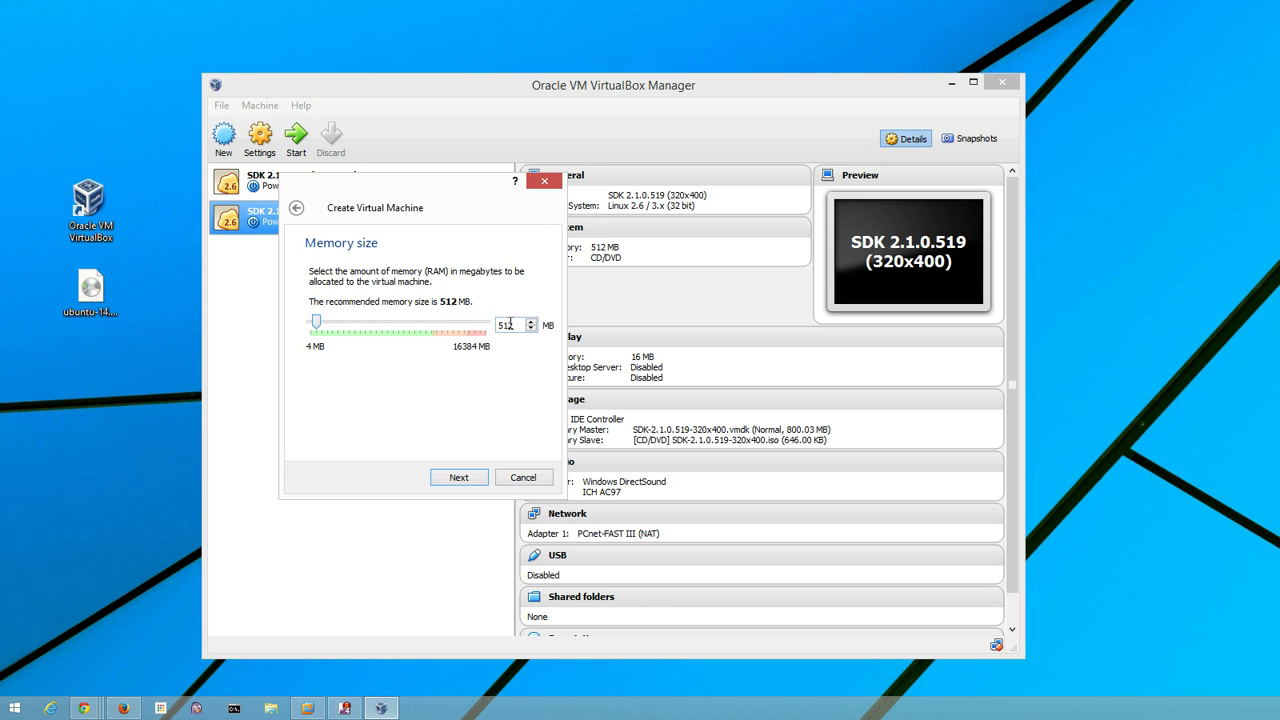
- Set the machine's memory size to 2048 MB and choose to create a virtual hard drive now
drag(512, 325, 452, 329)
text(2048)
click(457, 479)
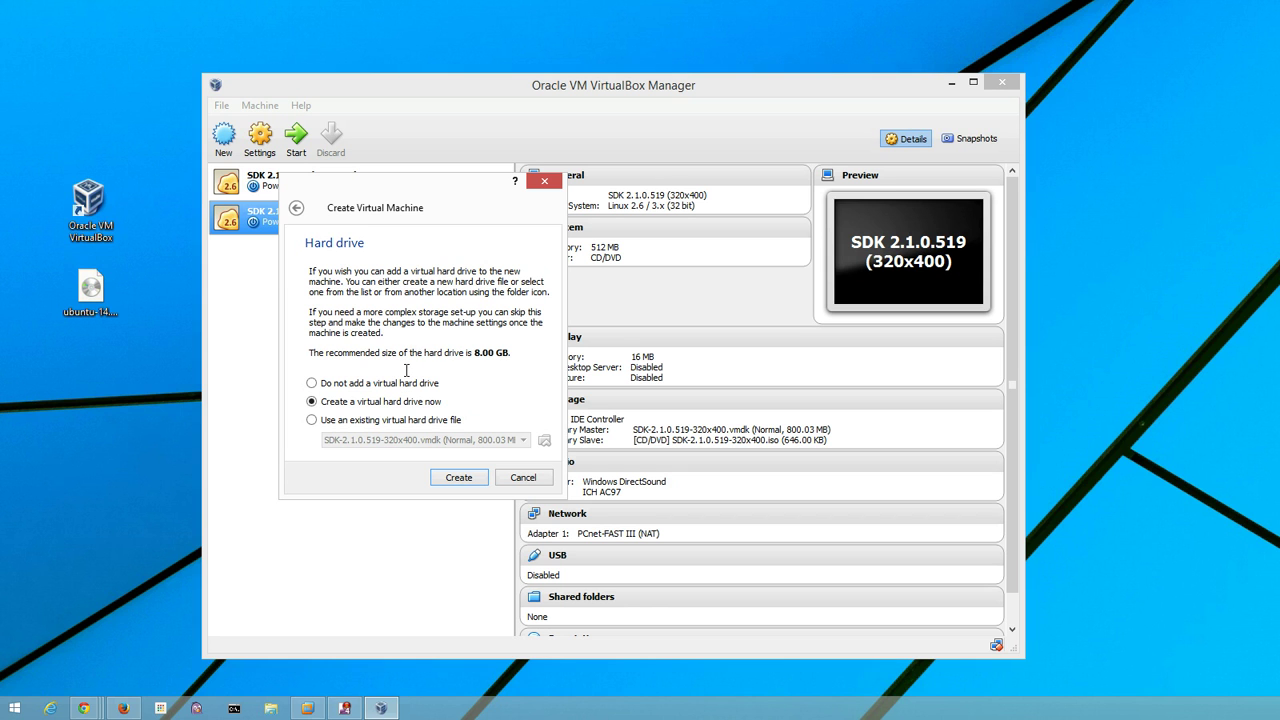
click(458, 477)
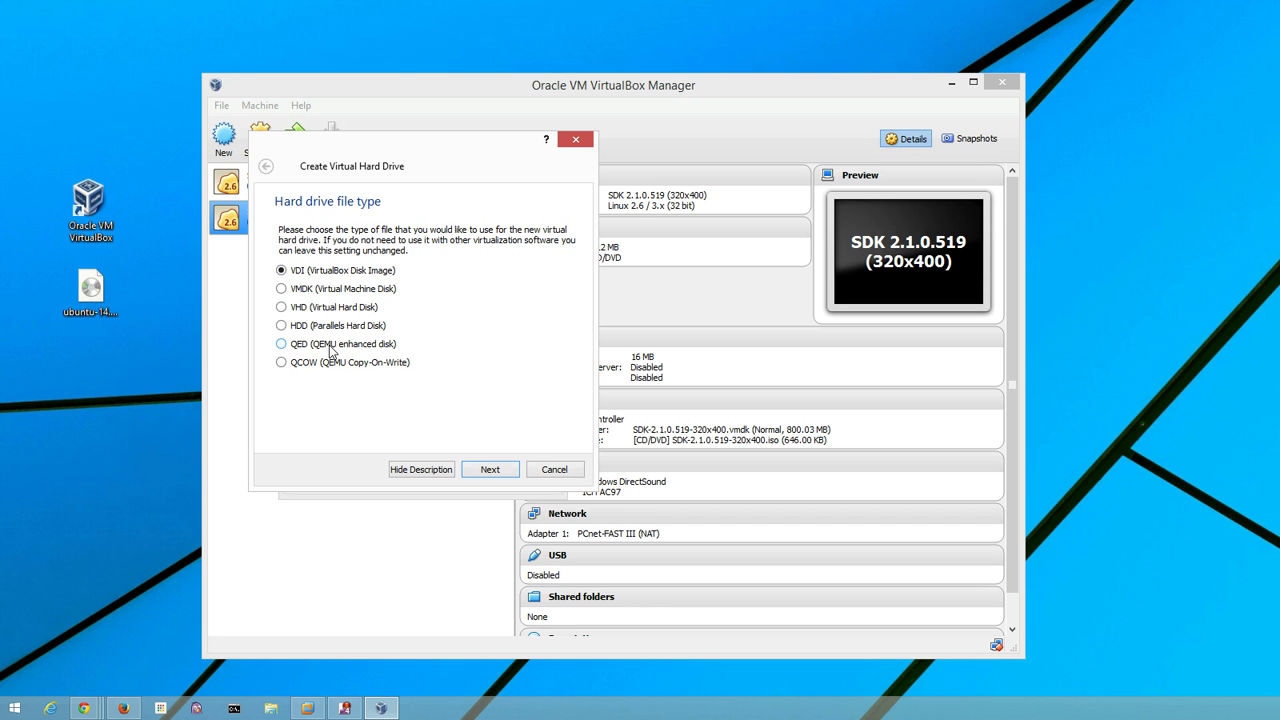
- Choose VMDK (Virtual Machine Disk) as the hard drive file type
click(339, 290)
click(344, 272)
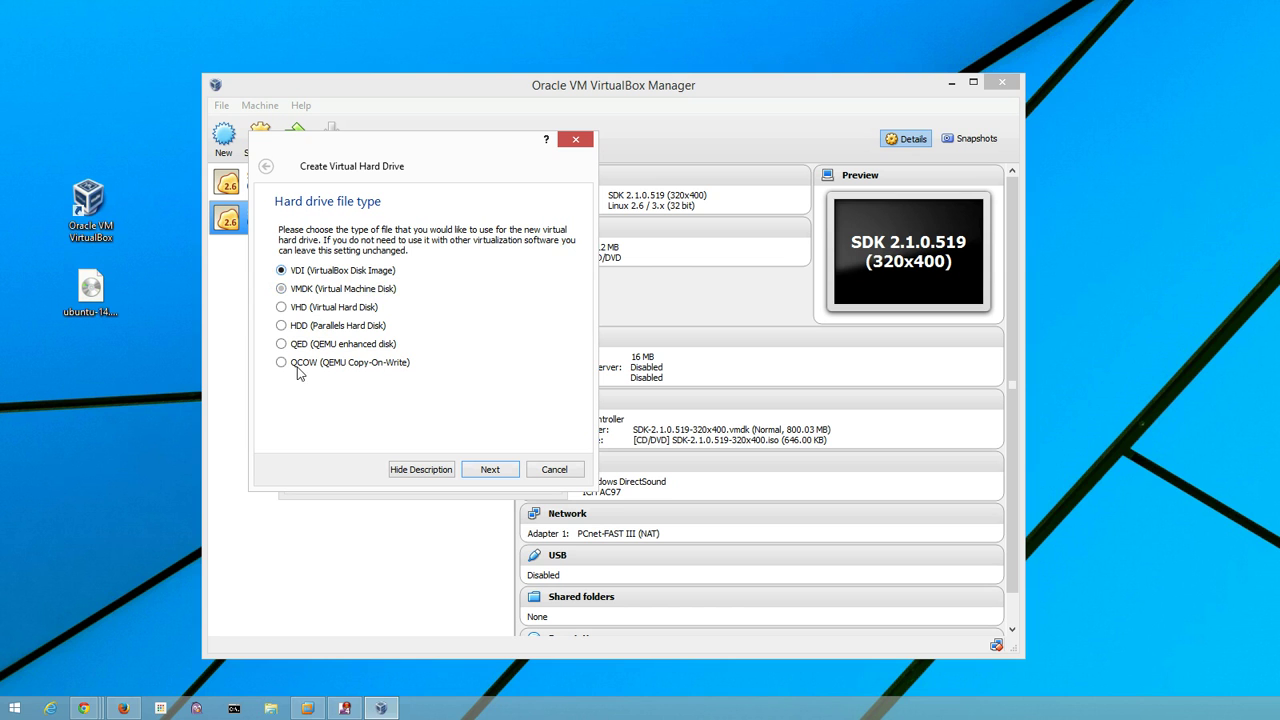
click(344, 289)
click(490, 470)
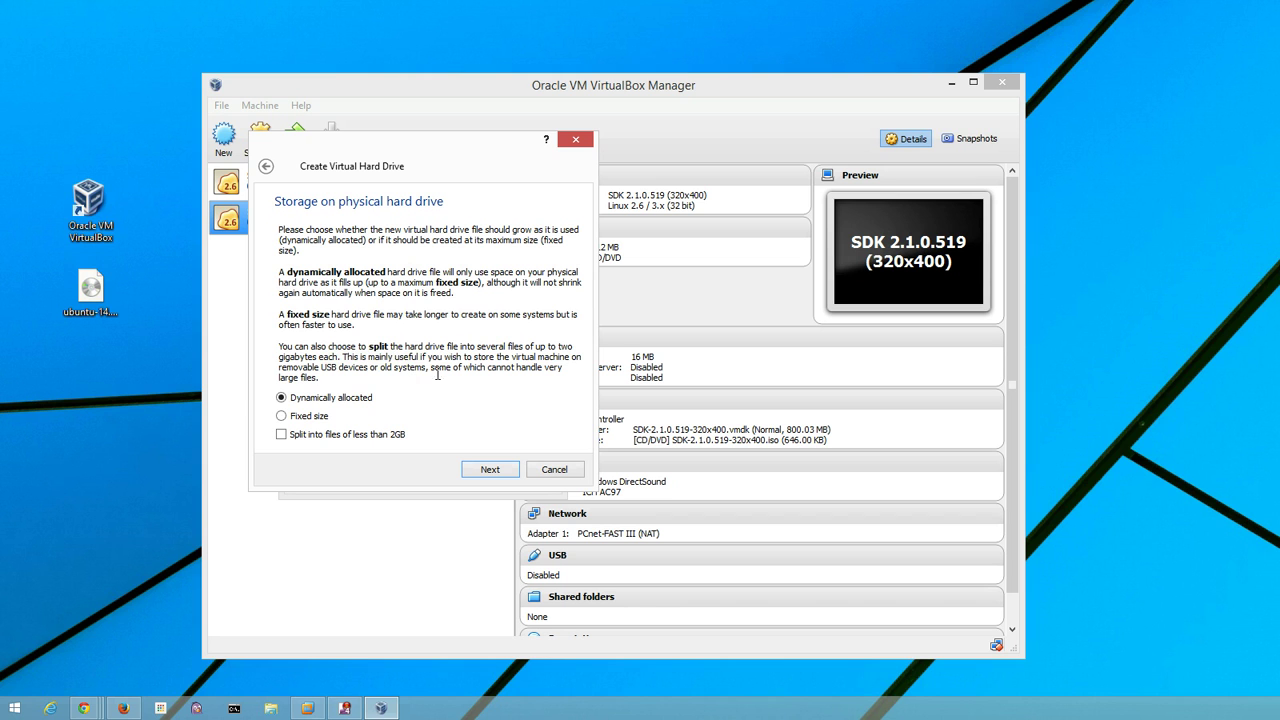
- Toggle the option to split into files of less than 2GB and continue with dynamically allocated storage
click(320, 442)
click(324, 440)
click(322, 442)
click(486, 468)
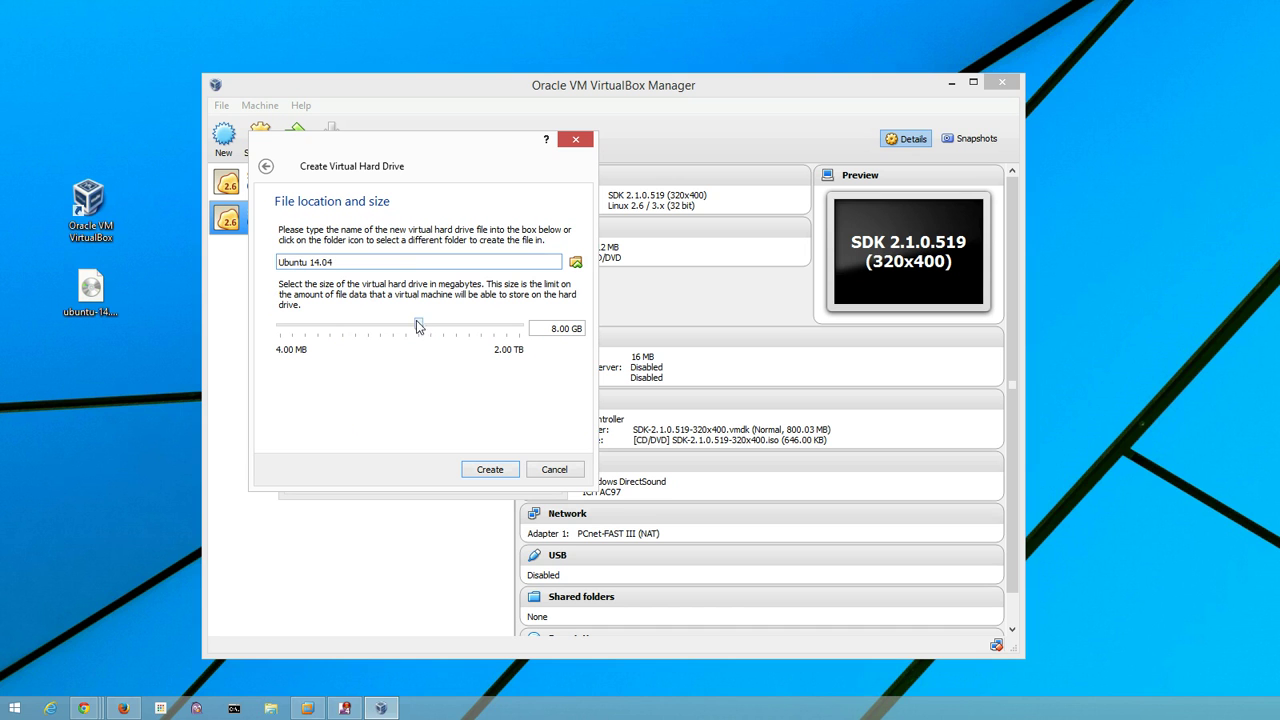
- Try to set the Ubuntu 14.04 virtual hard drive size to 30.00 and create the drive
drag(418, 324, 433, 328)
drag(530, 328, 612, 334)
text(20.00)
key(BackSpace)
key(BackSpace)
key(BackSpace)
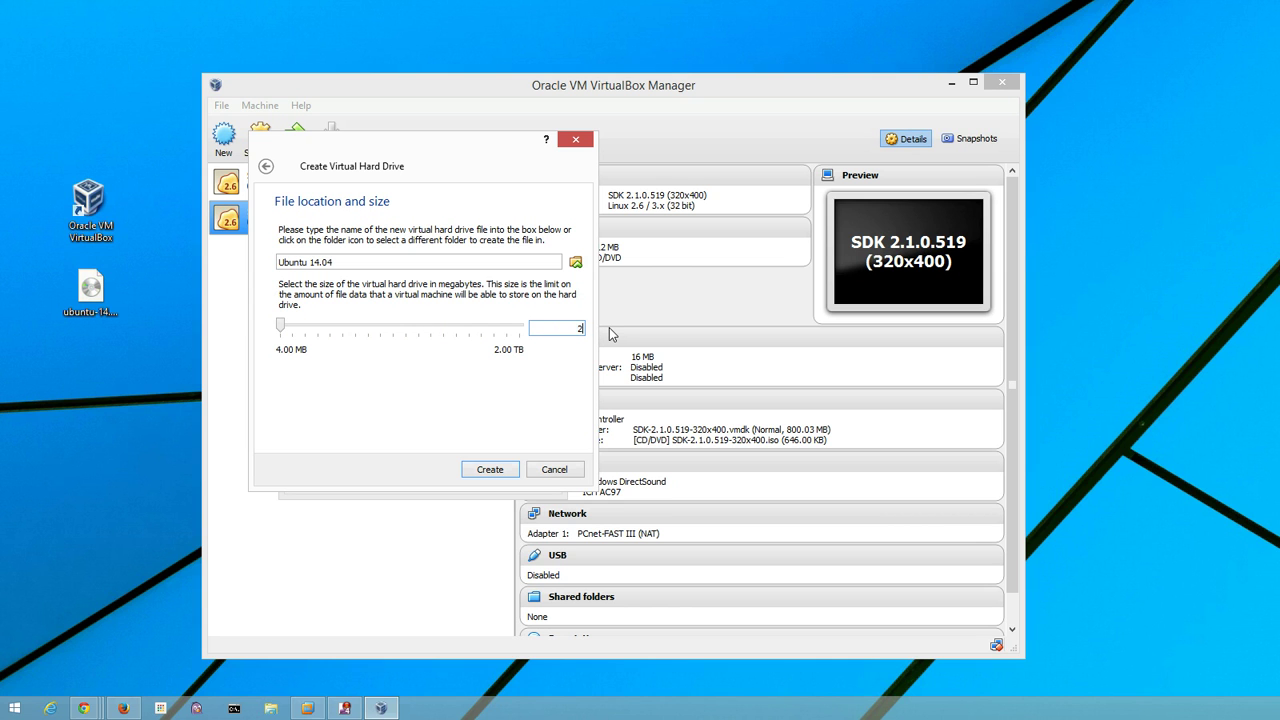
text(30.00)
click(562, 328)
click(491, 472)
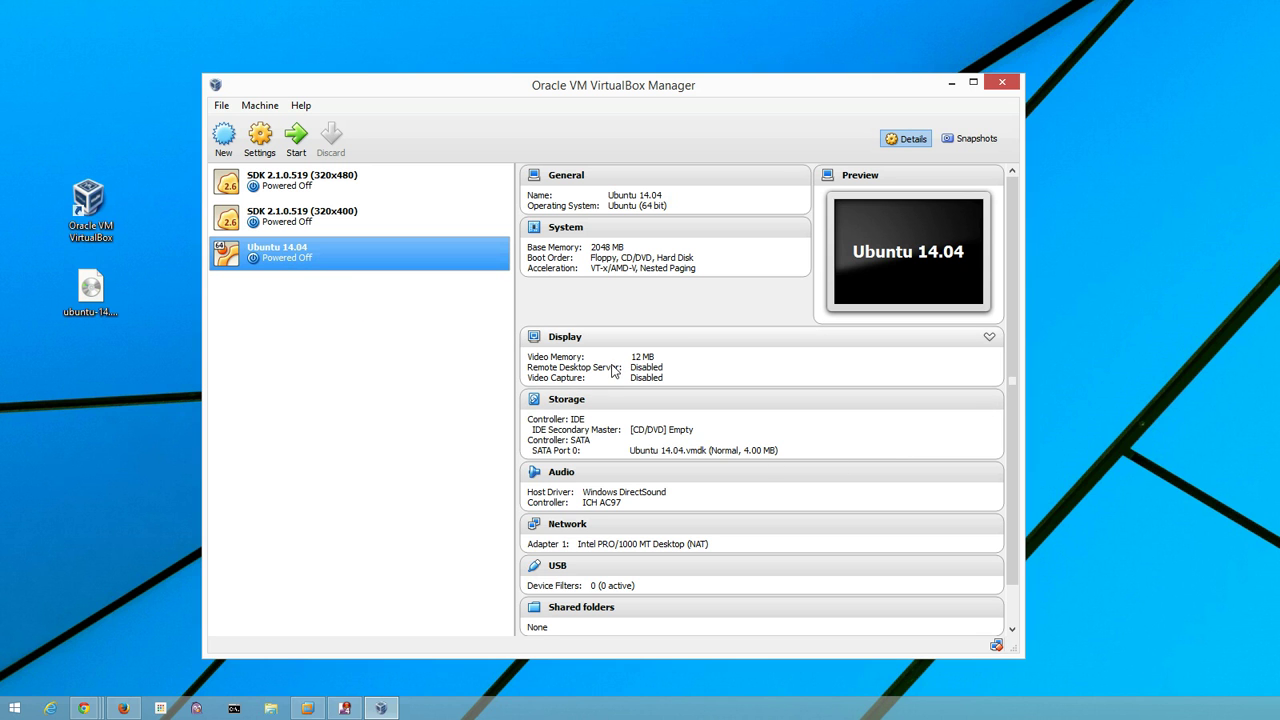
- Start the Ubuntu 14.04 virtual machine and review the drives and images offered as its start-up disk
scroll(1018, 322, down, 1)
drag(1018, 322, 1033, 291)
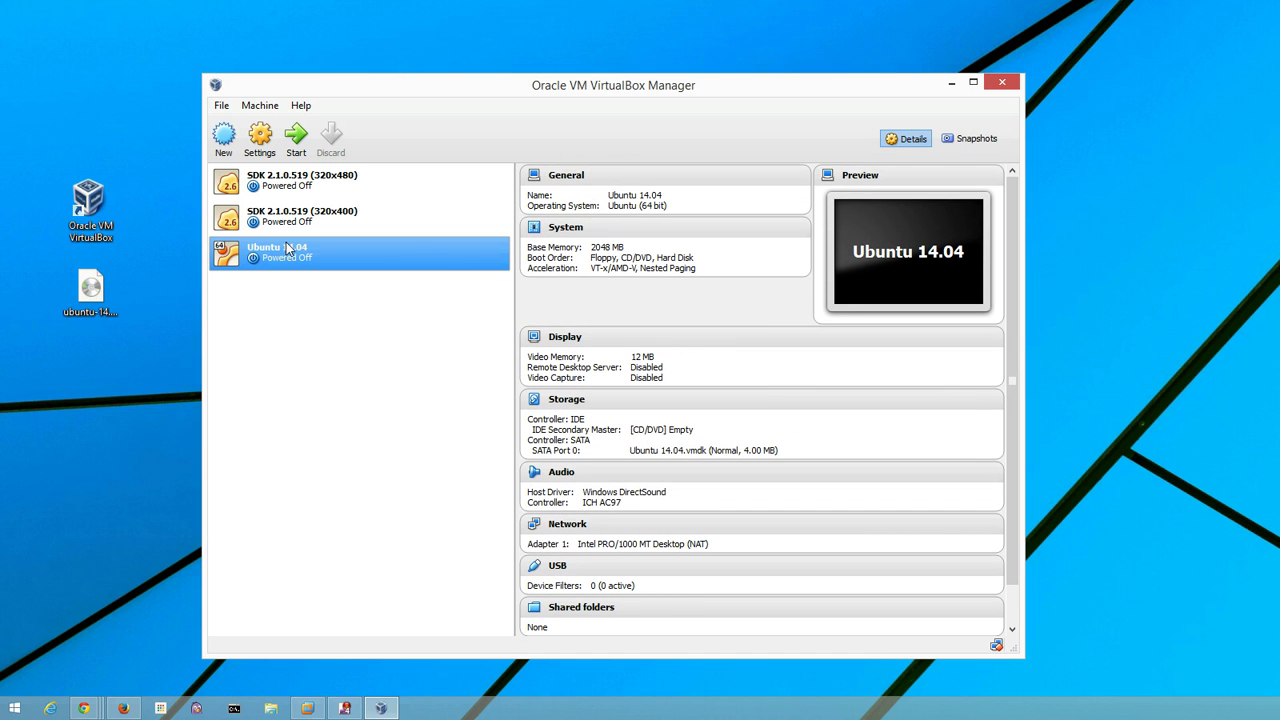
click(296, 140)
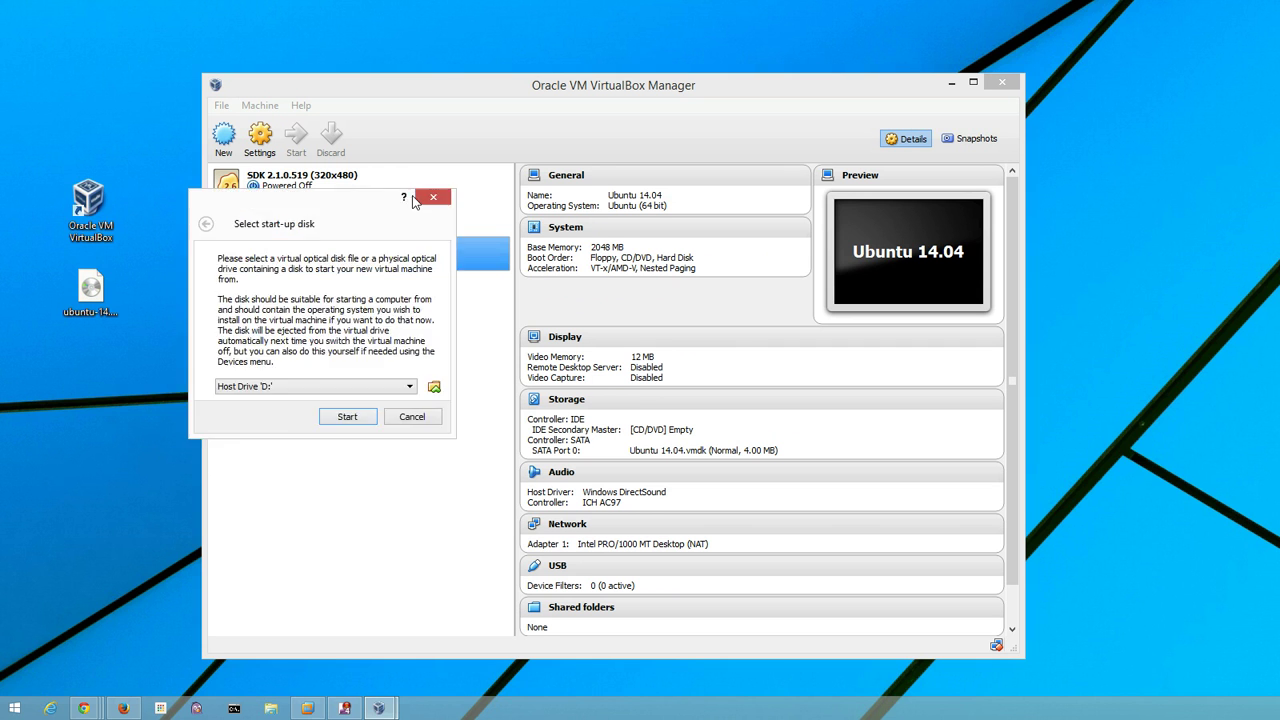
drag(411, 240, 335, 323)
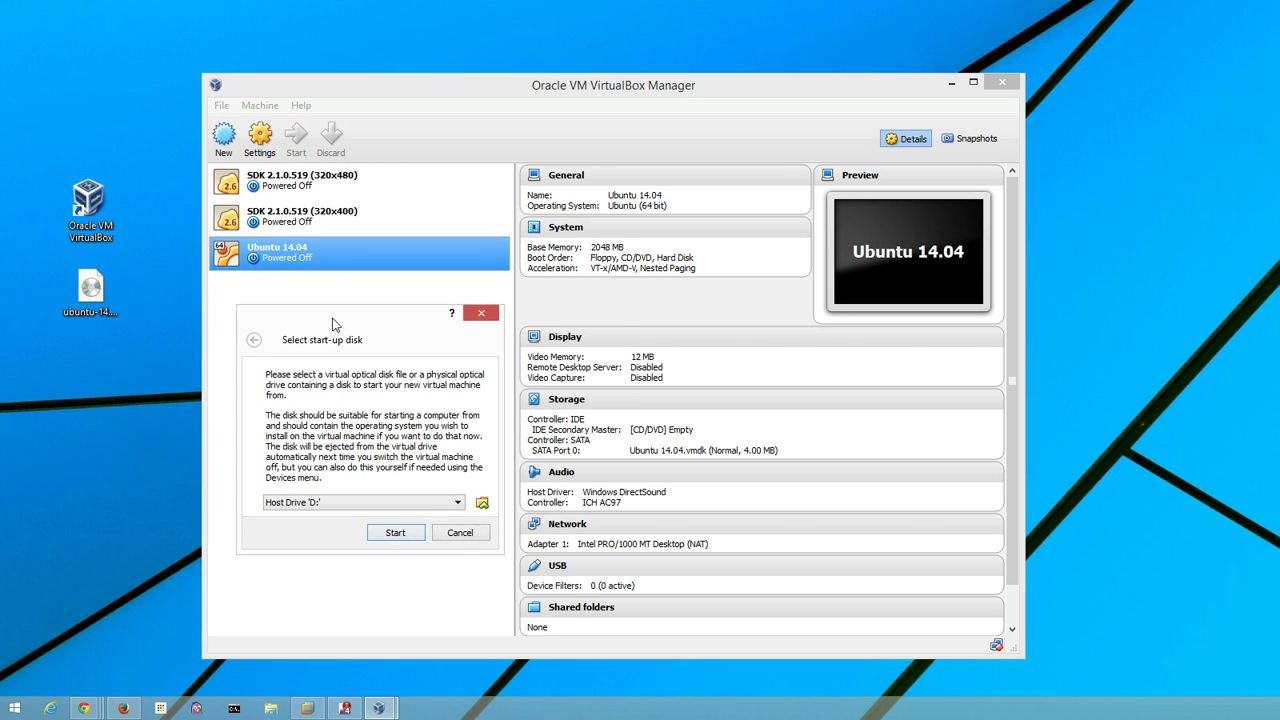
click(355, 503)
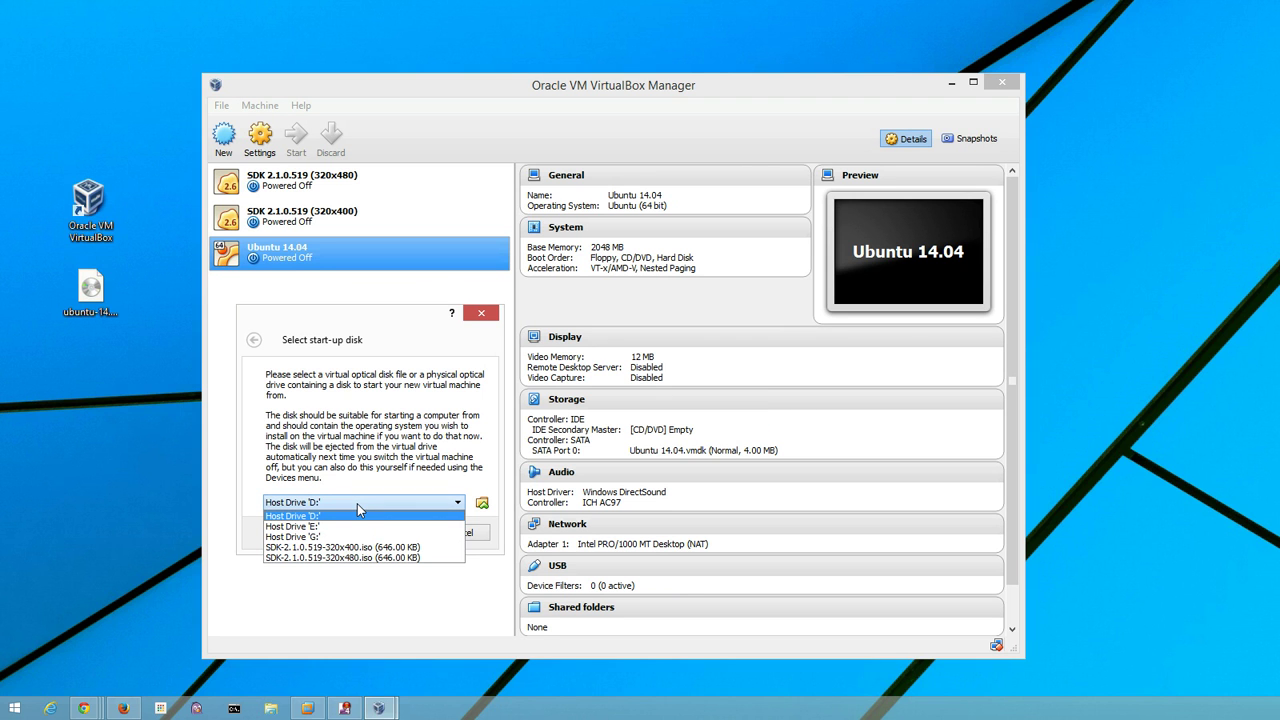
click(357, 505)
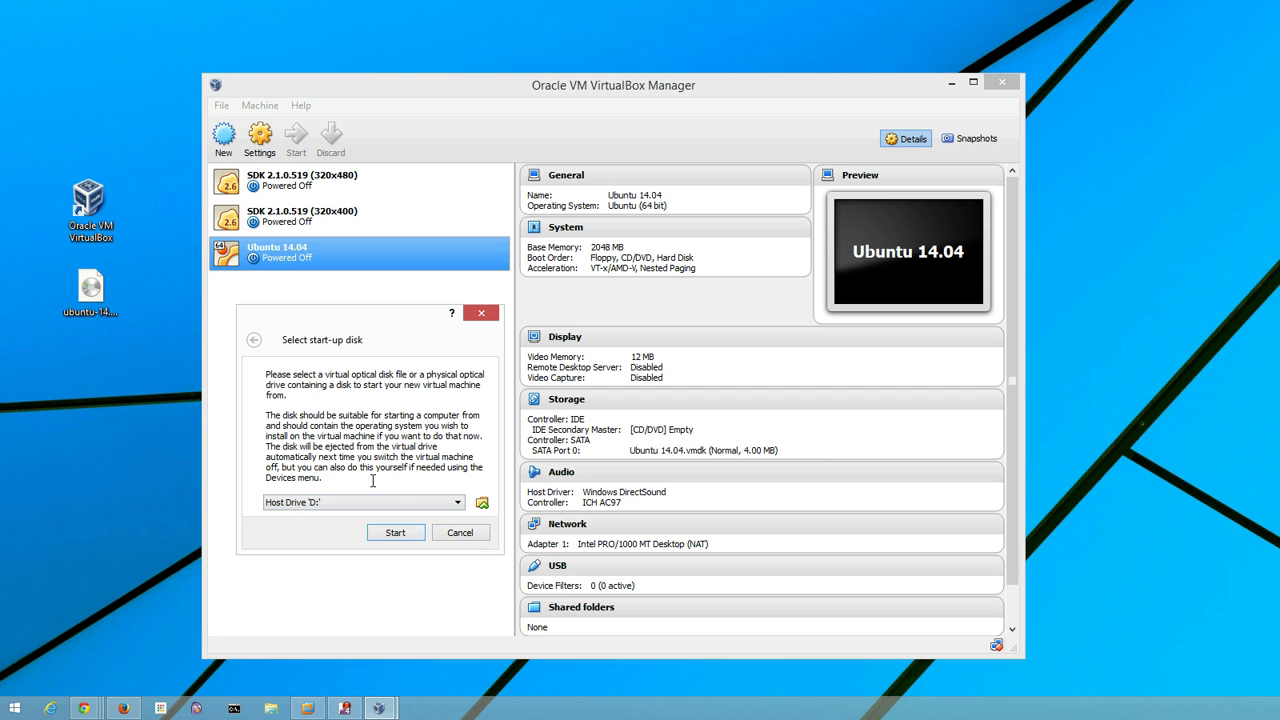
click(440, 506)
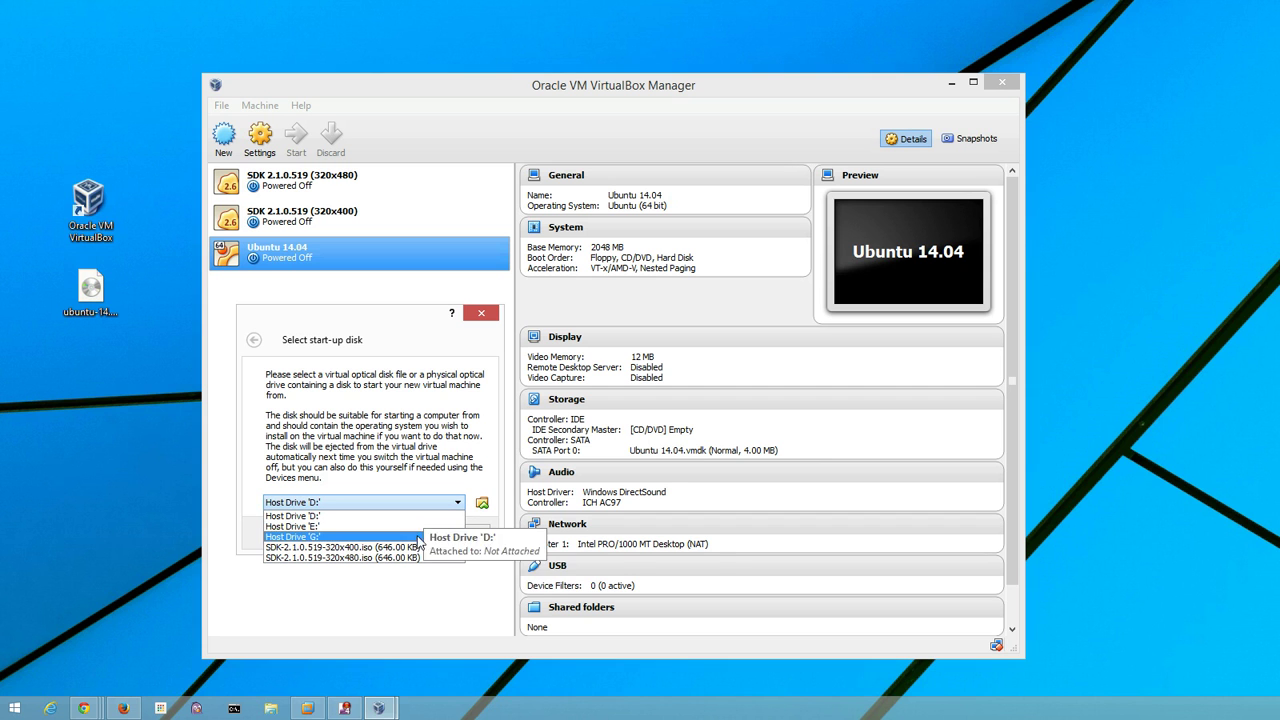
click(440, 484)
- Choose ubuntu-14.04.1-desktop-amd64.iso from the Desktop, filtering for RAW (*.iso *.cdr) files, and boot the machine from it
click(482, 502)
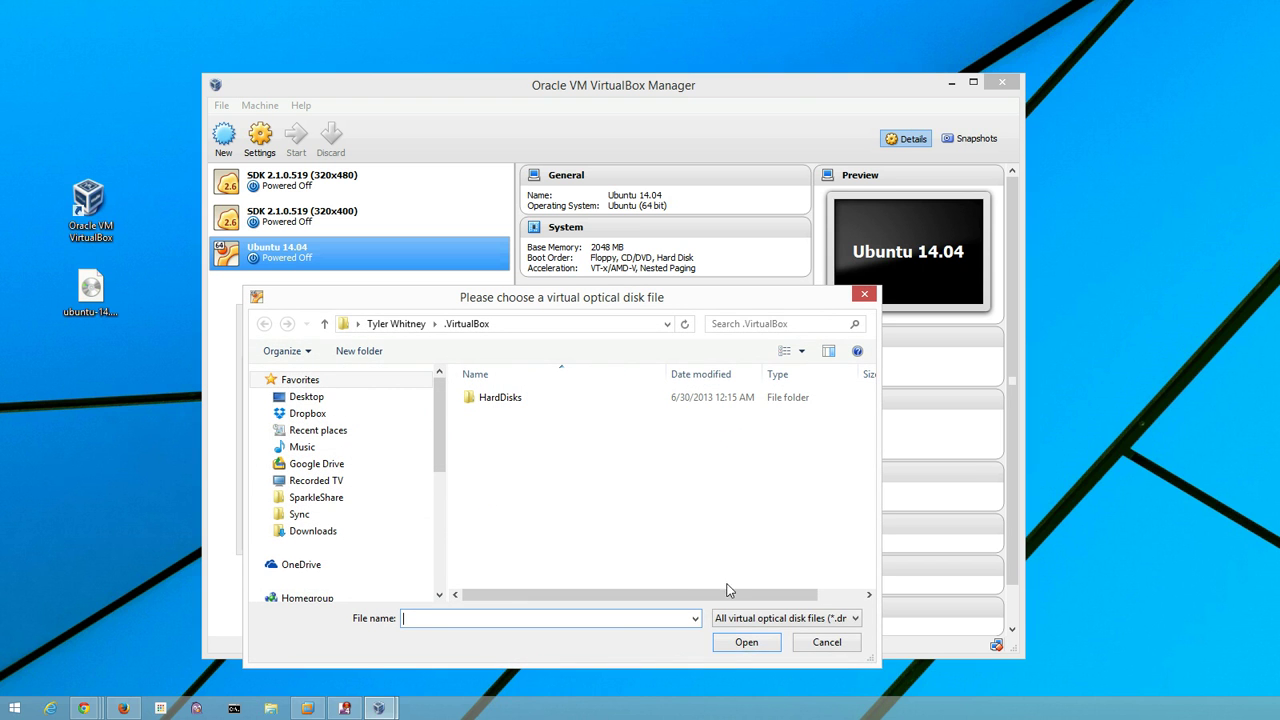
click(848, 619)
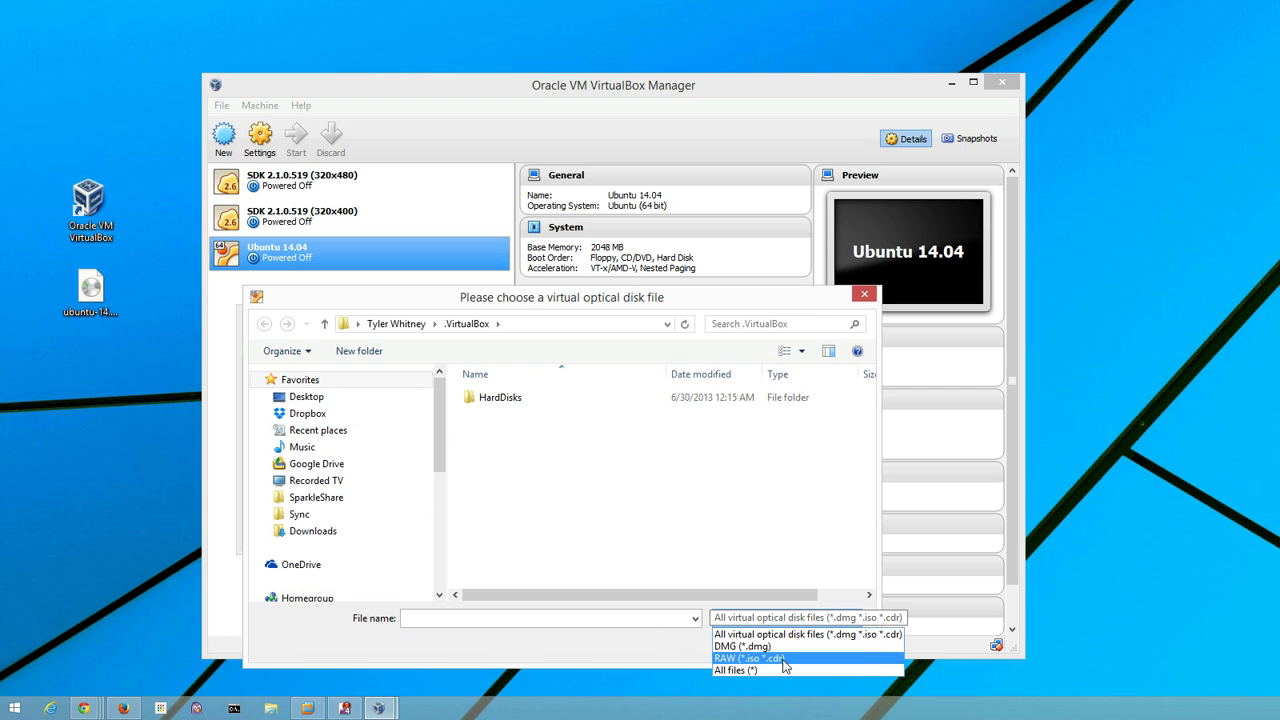
click(752, 658)
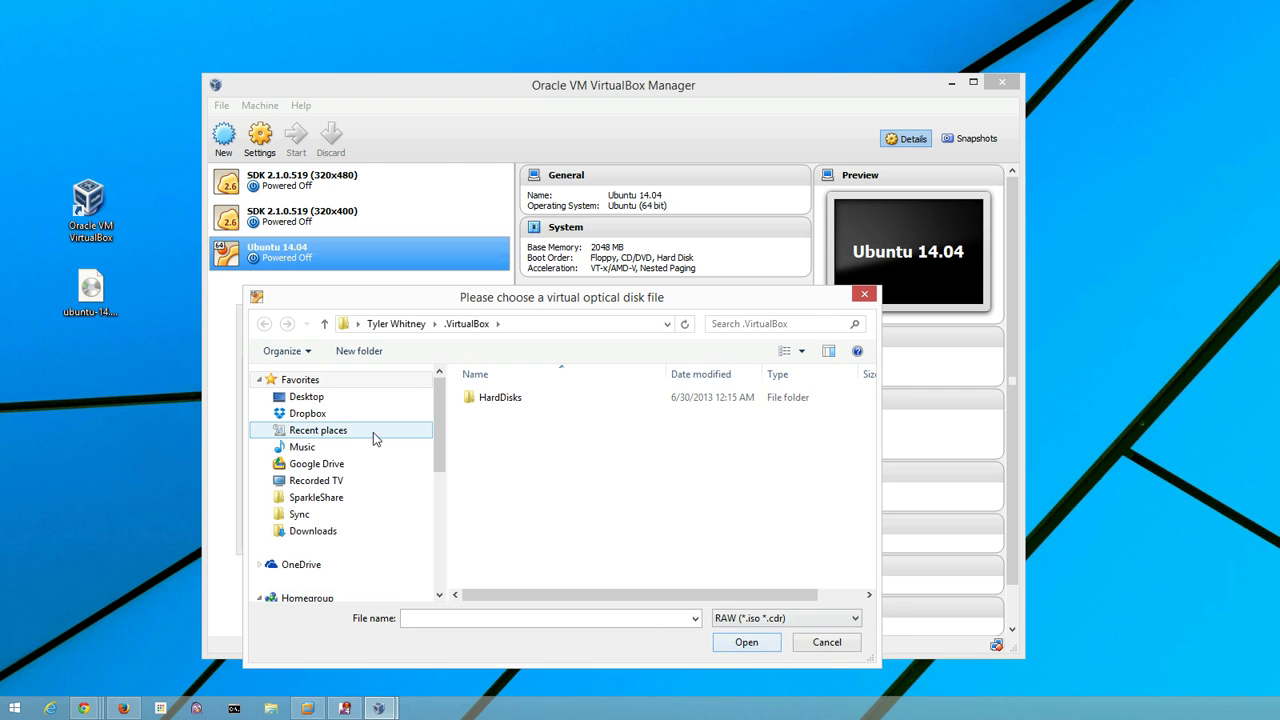
click(306, 397)
scroll(873, 434, down, 2)
click(553, 545)
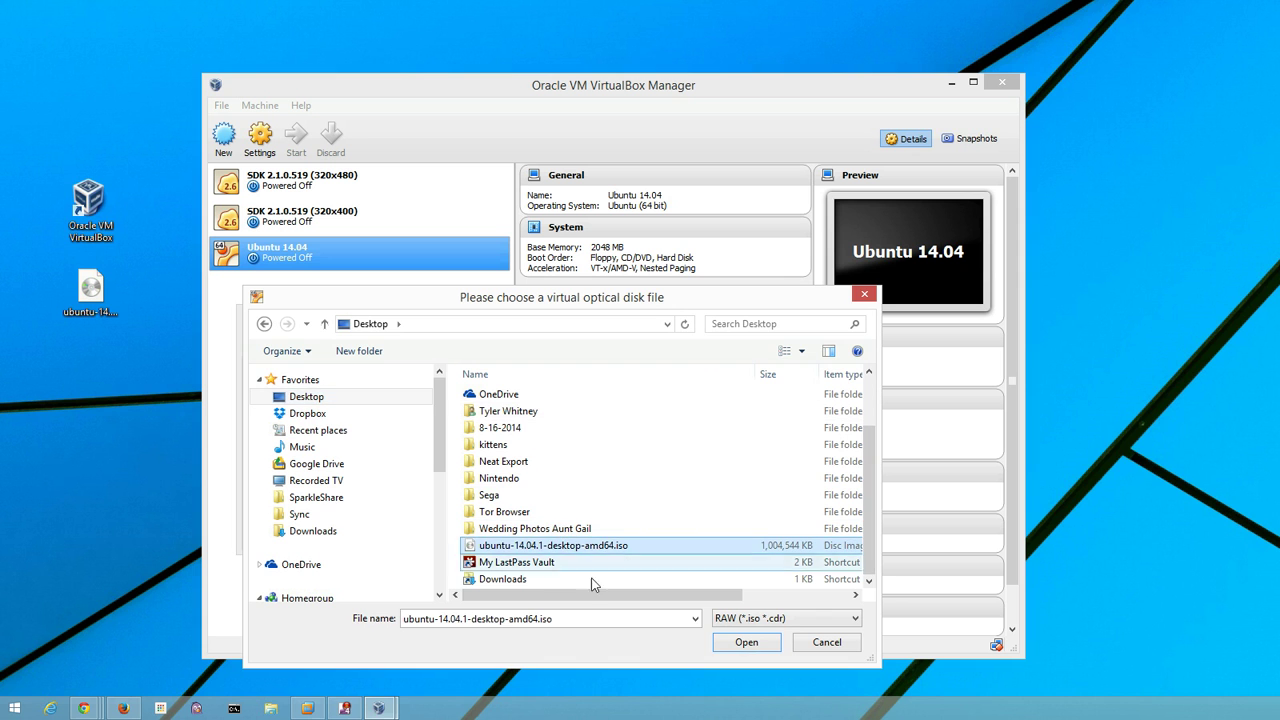
click(746, 642)
click(395, 533)
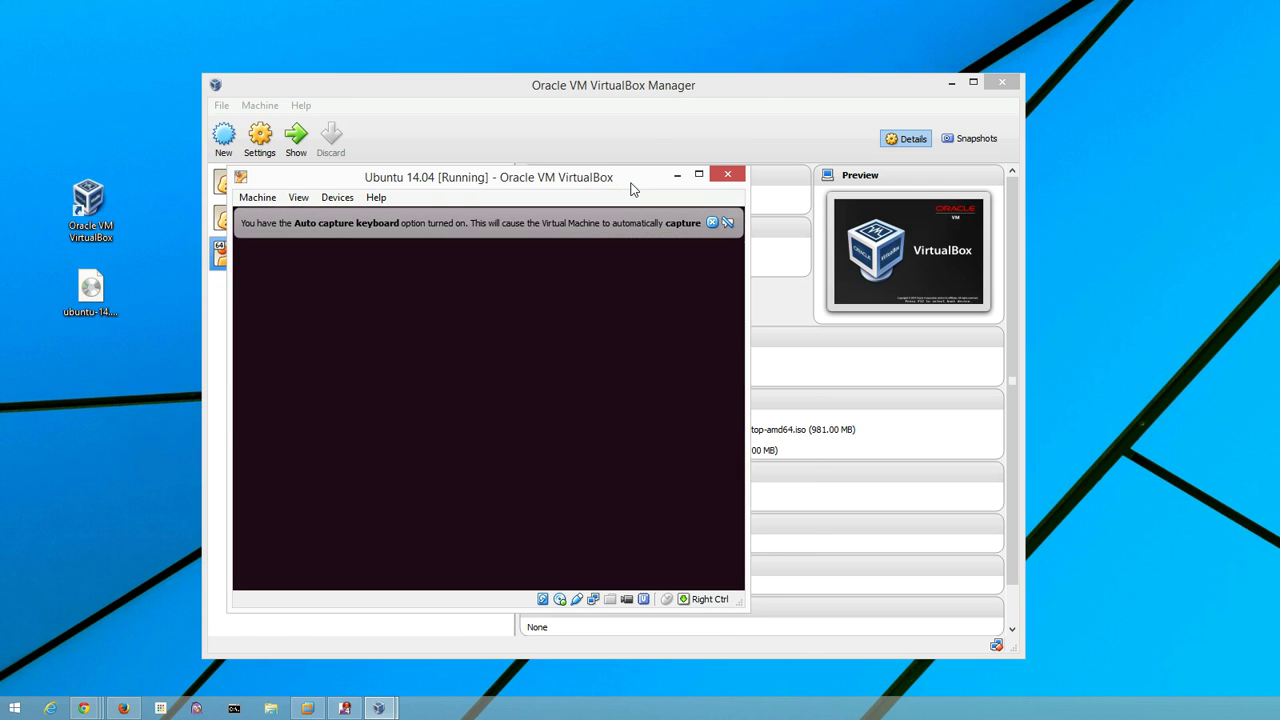
- Separate the VirtualBox Manager and running machine windows, and enlarge the machine's window to fit the Ubuntu installer
drag(629, 188, 629, 72)
click(813, 92)
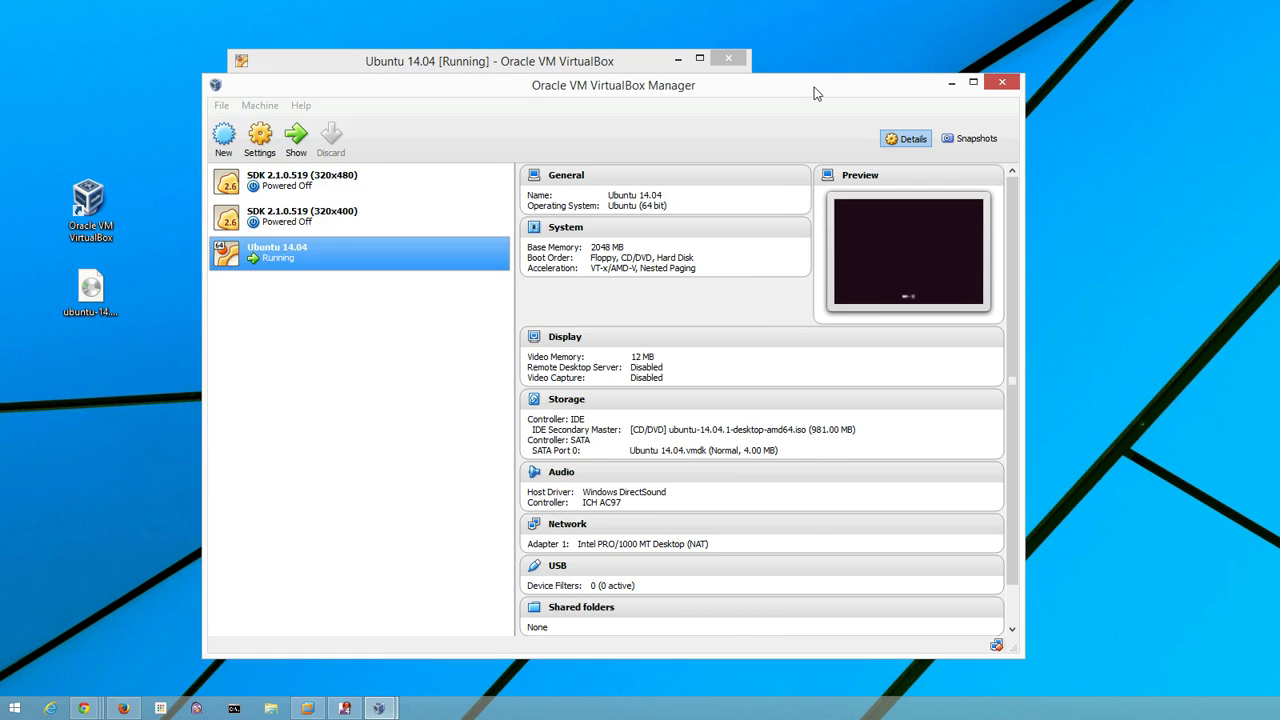
drag(813, 92, 976, 108)
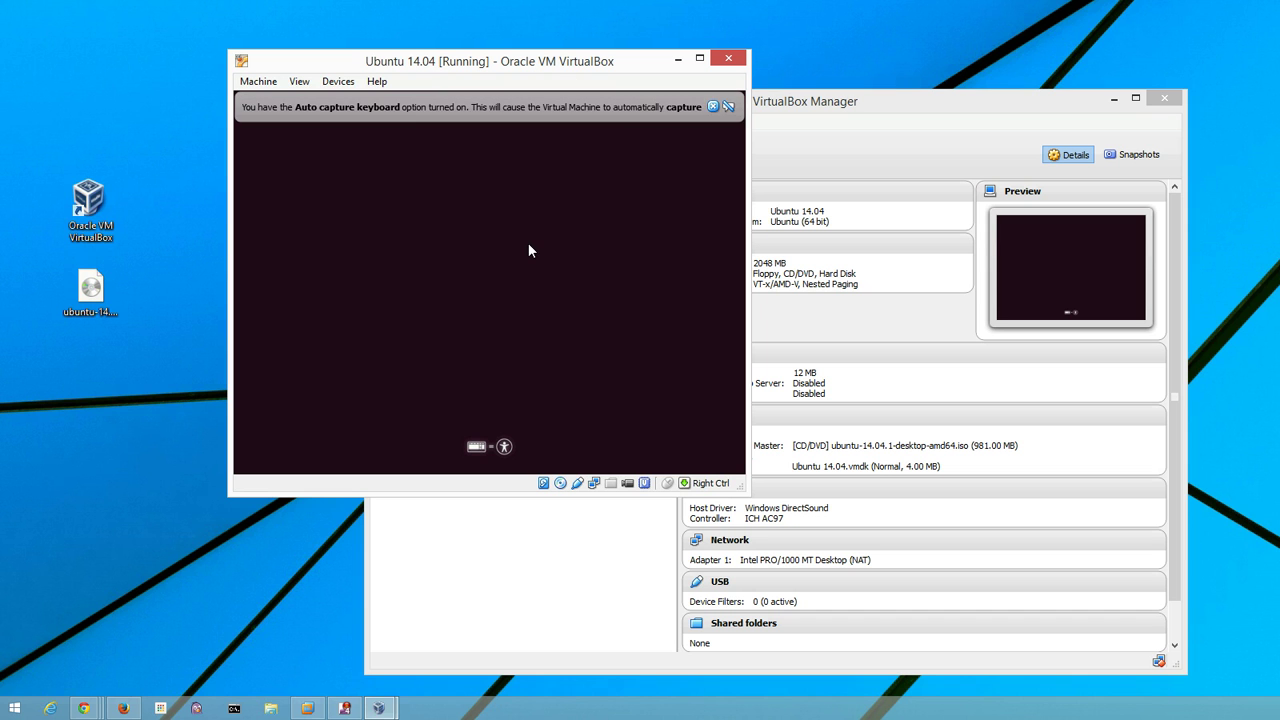
click(100, 296)
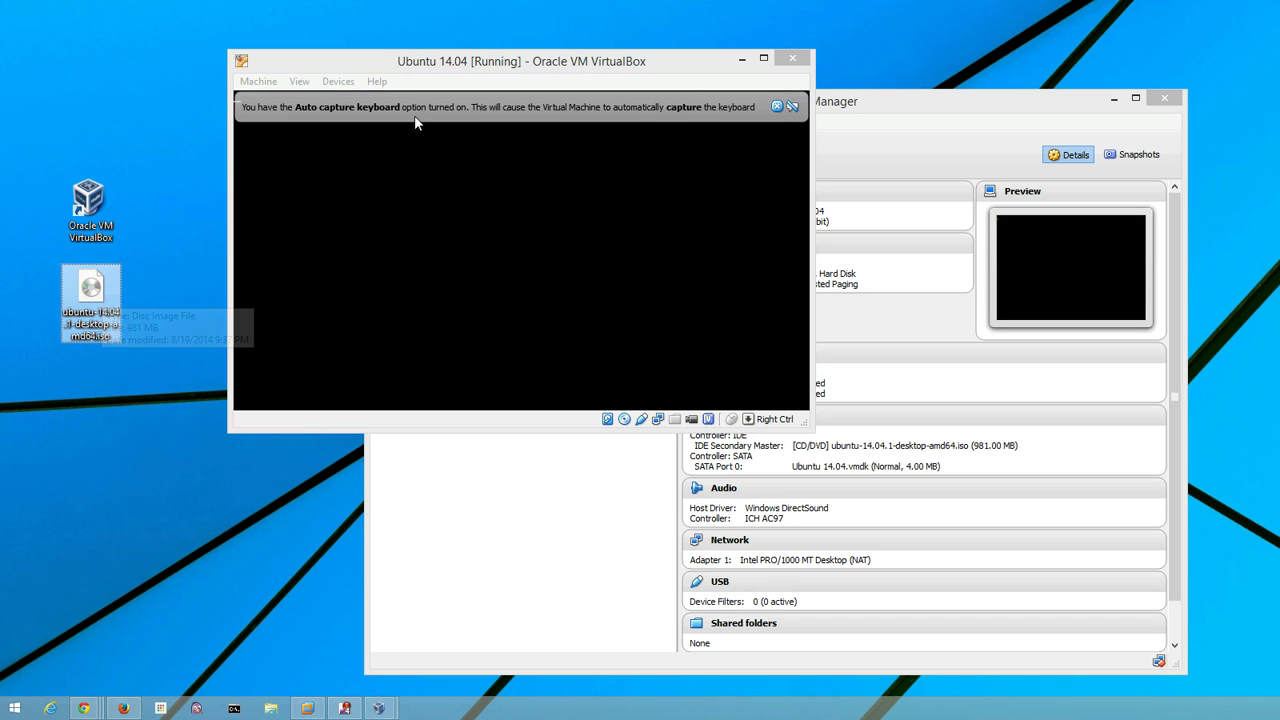
drag(411, 74, 367, 119)
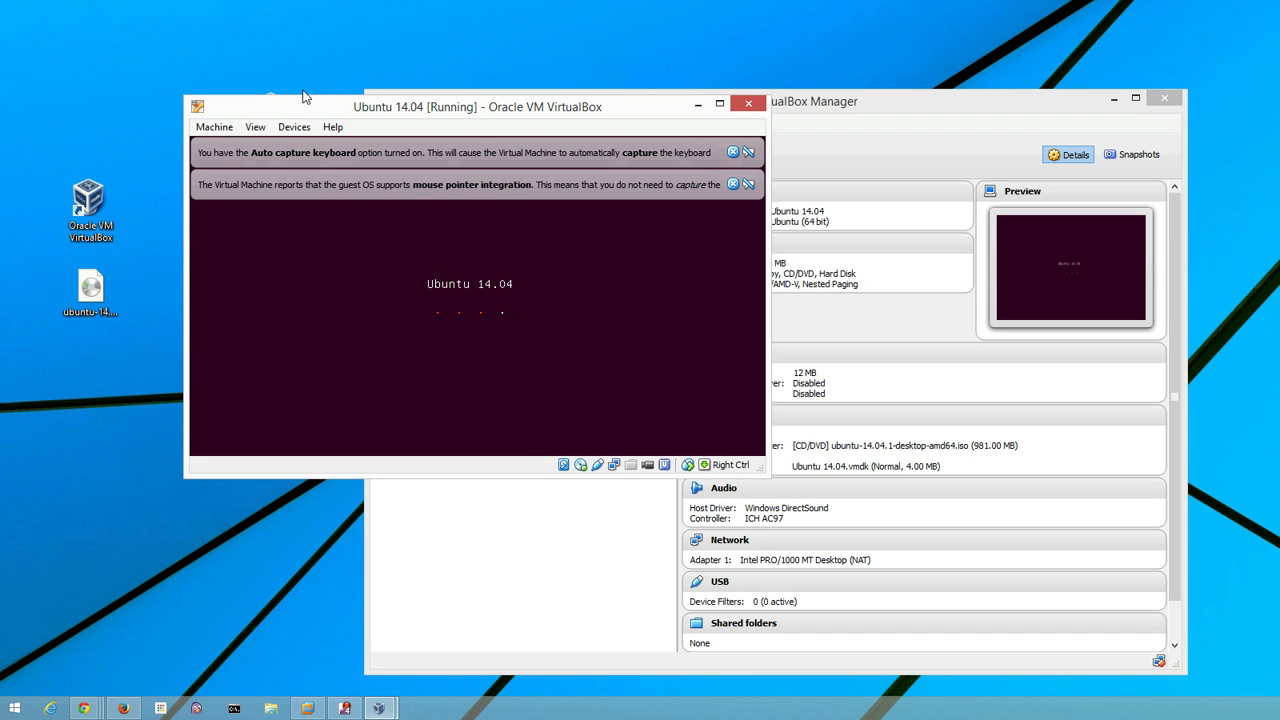
drag(380, 113, 385, 101)
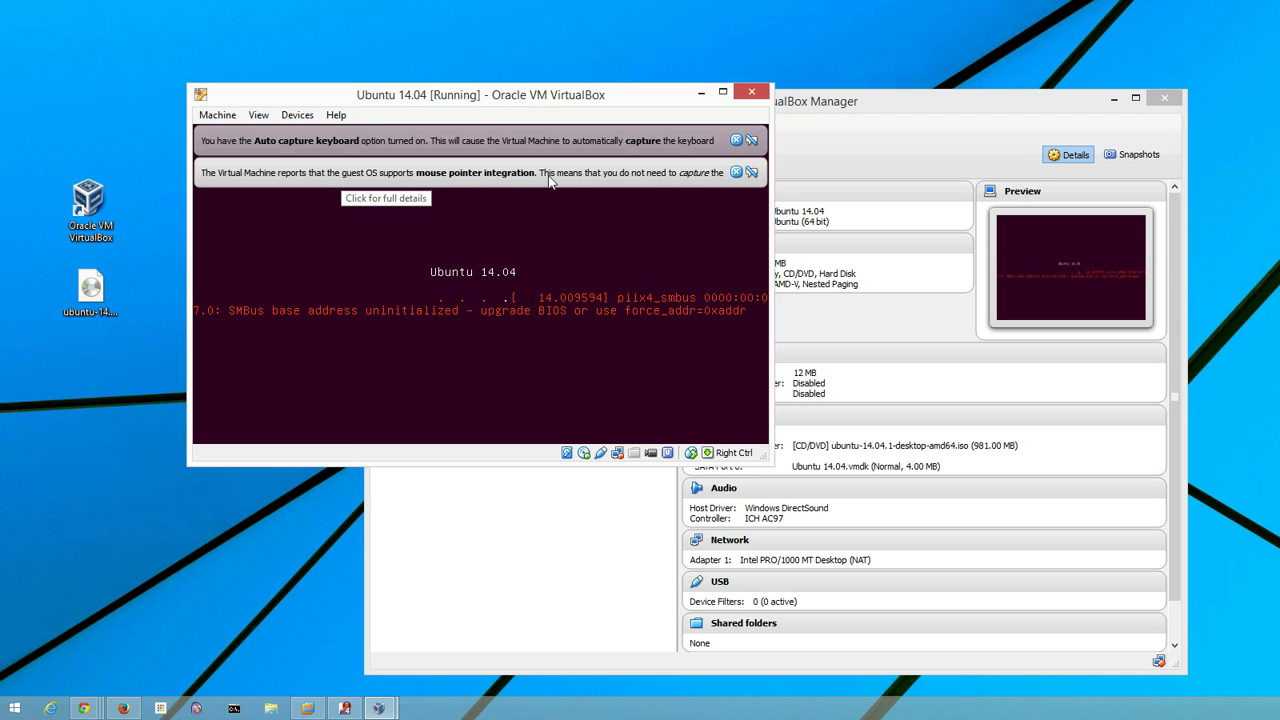
drag(603, 98, 607, 115)
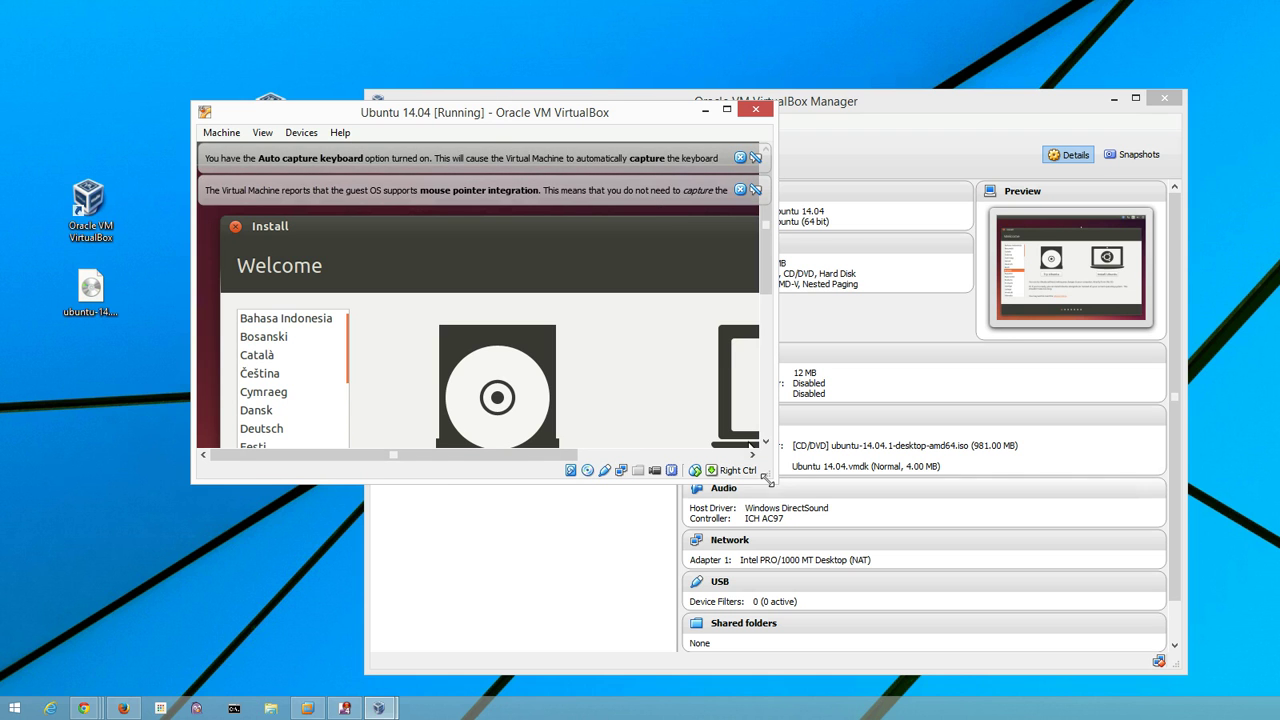
drag(774, 484, 1147, 716)
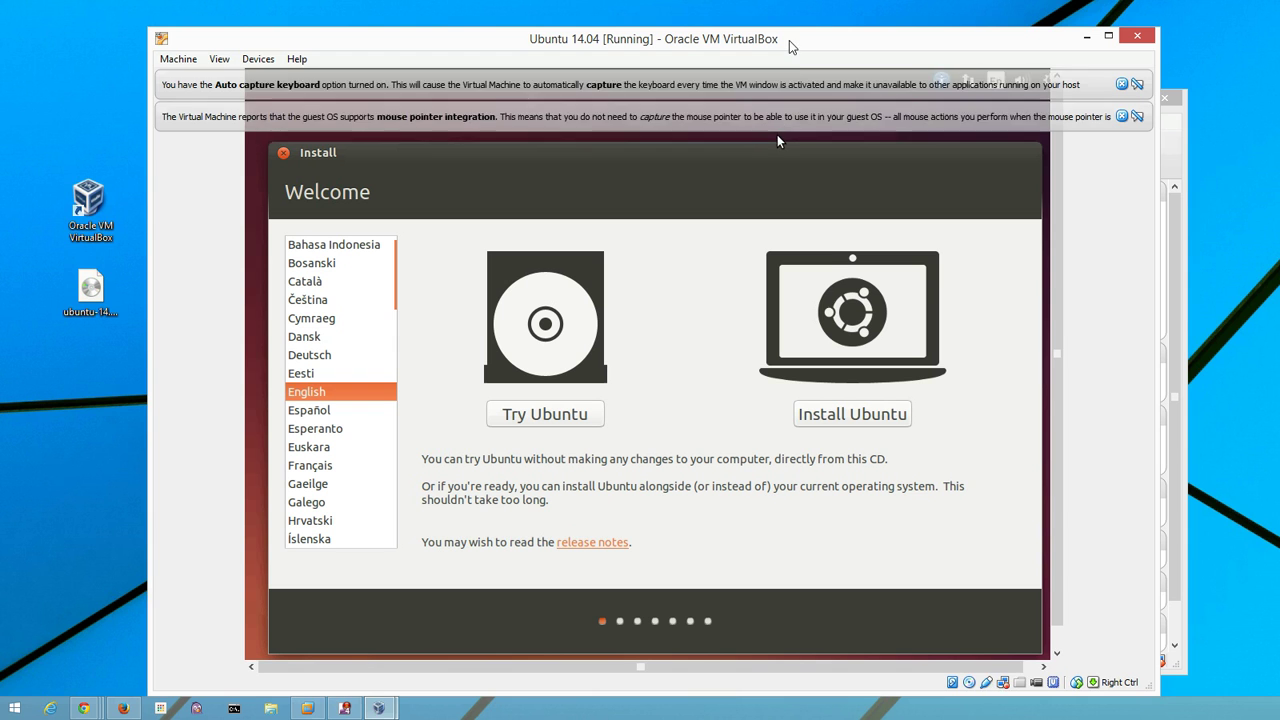
- Begin installing Ubuntu with updates downloaded while installing and the third-party software included
click(853, 415)
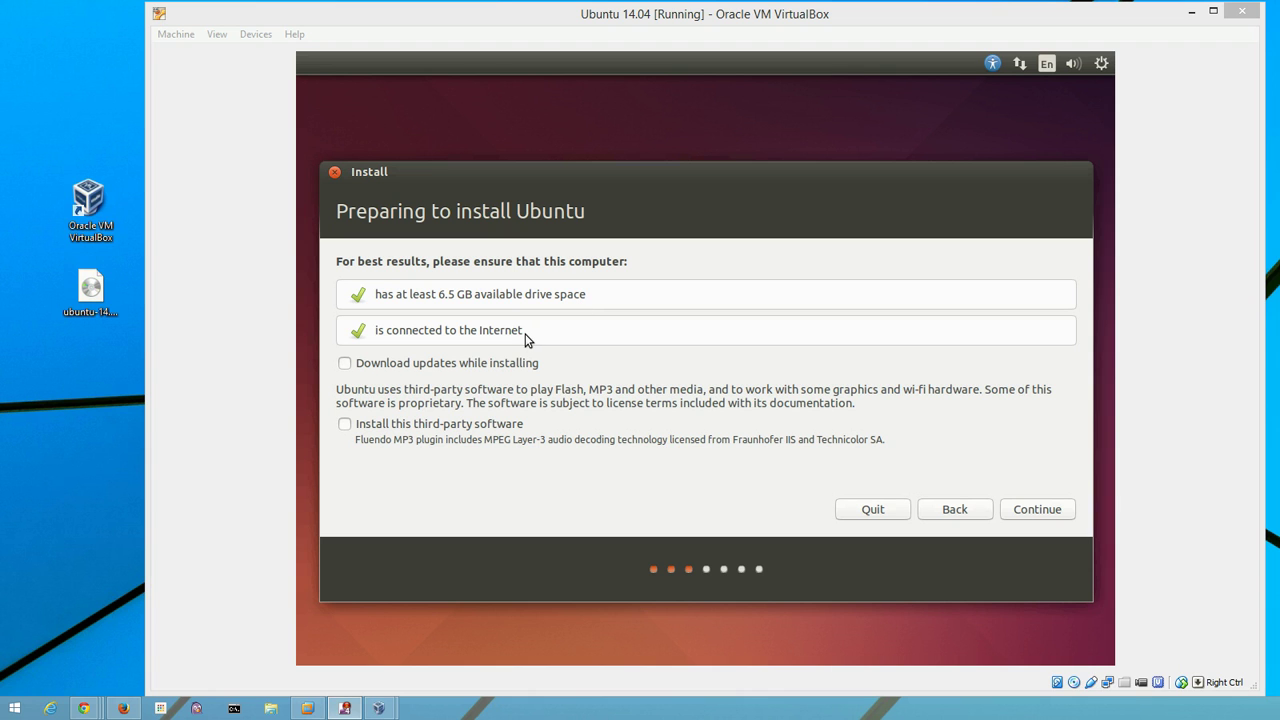
click(404, 365)
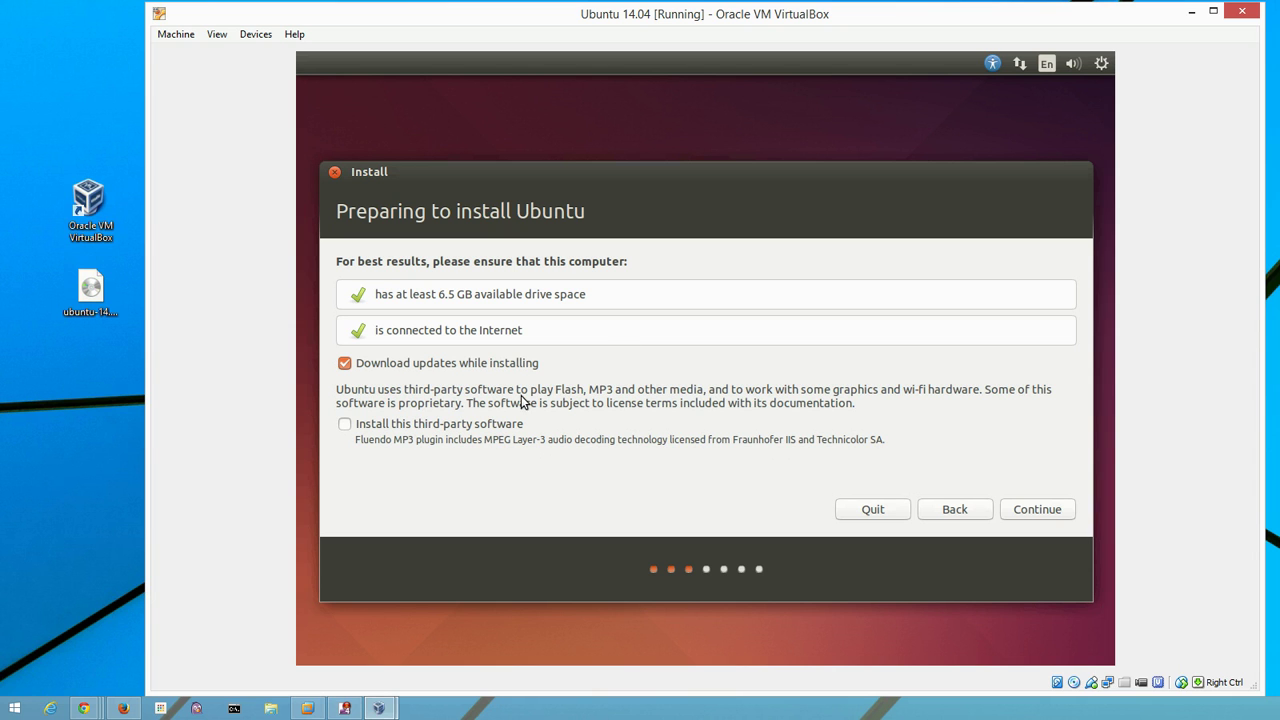
click(427, 428)
click(1021, 512)
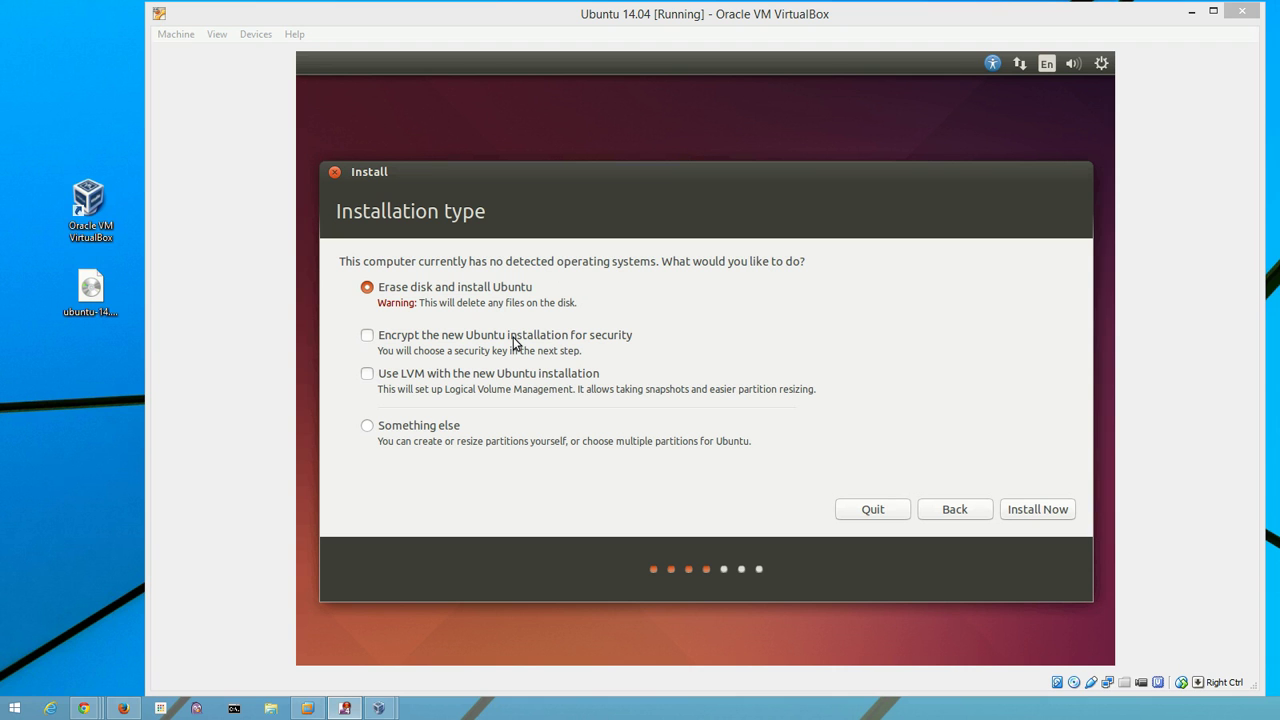
- Select "Erase disk and install Ubuntu" as the installation type and start the installation
click(427, 427)
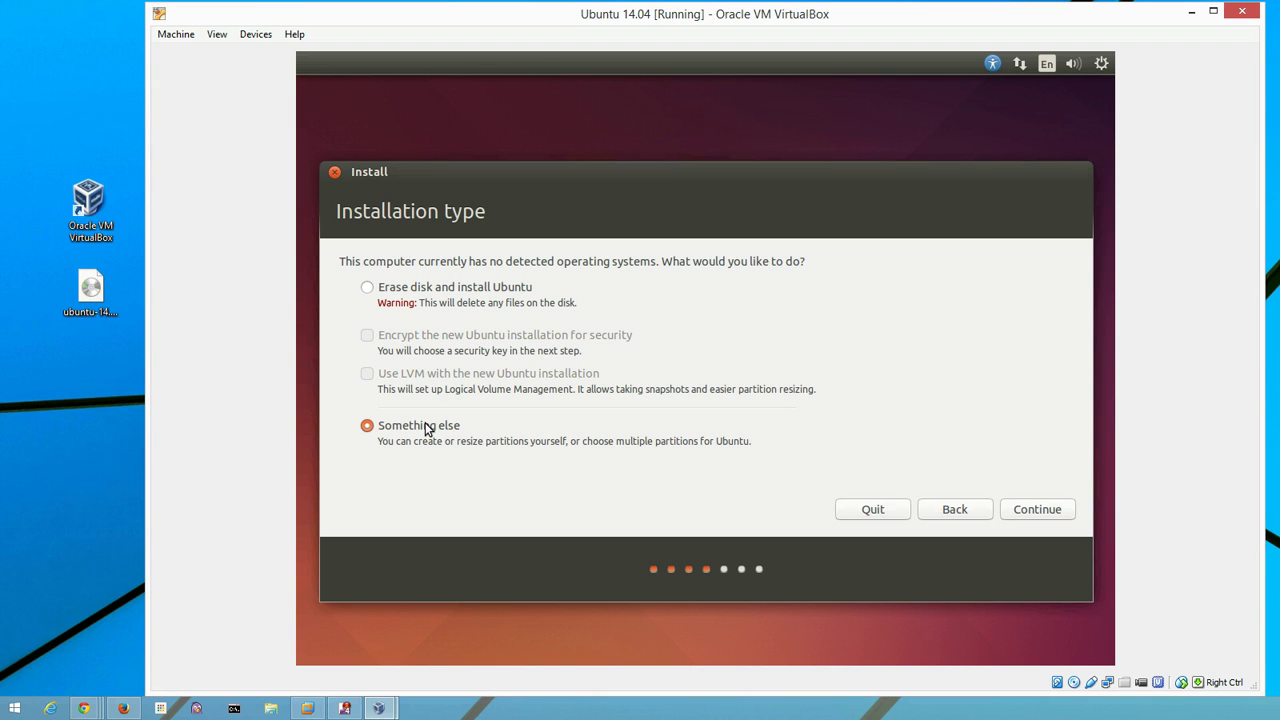
click(454, 287)
click(1030, 512)
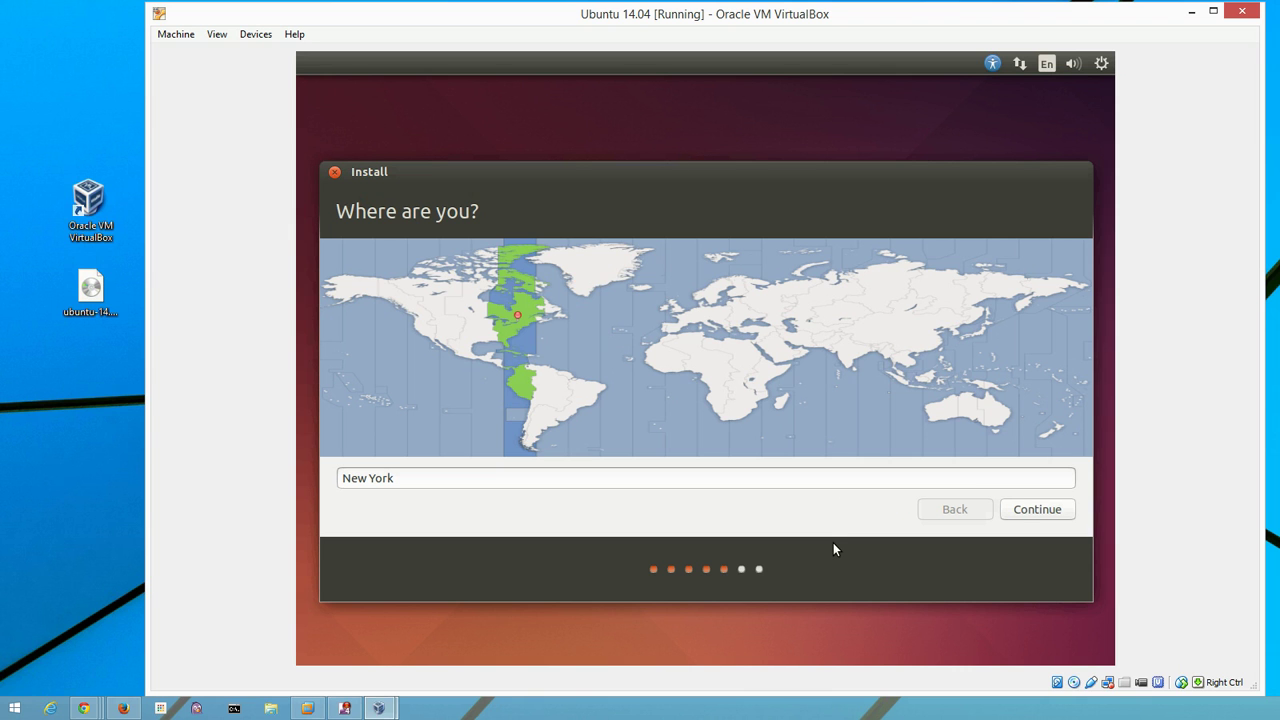
- Accept New York as the location and English (US) as the keyboard layout
click(1058, 511)
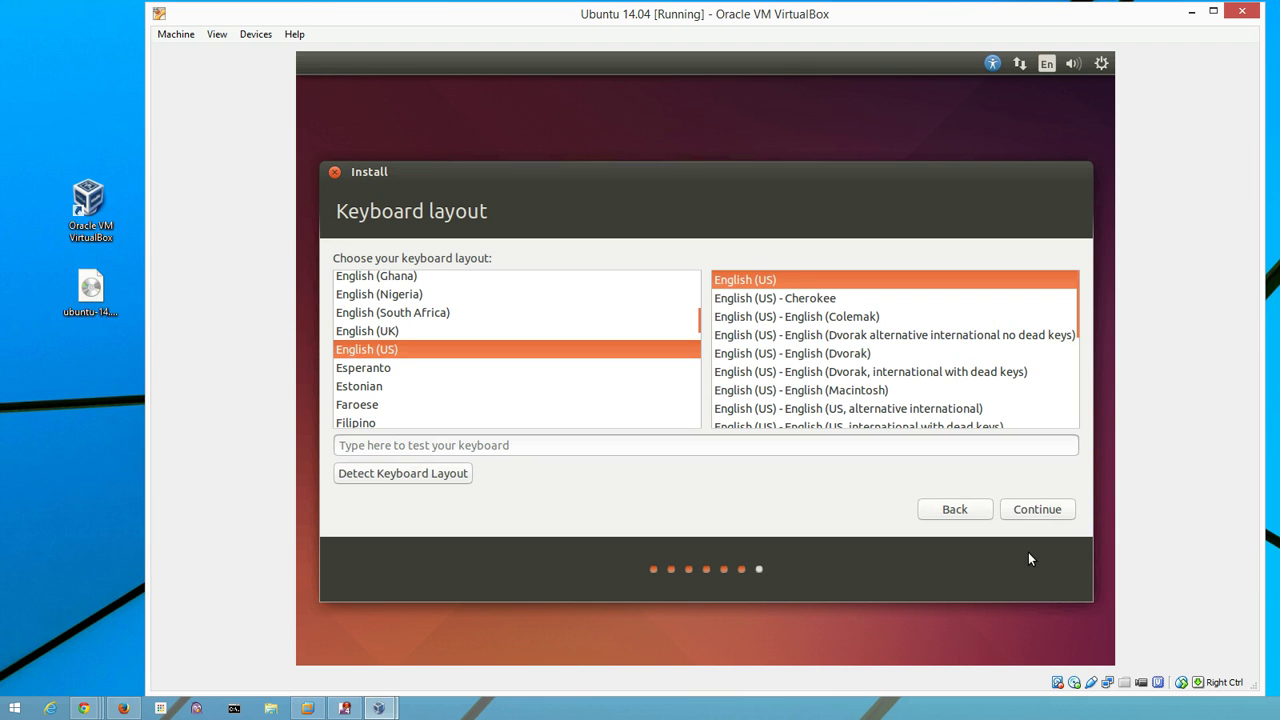
click(1038, 511)
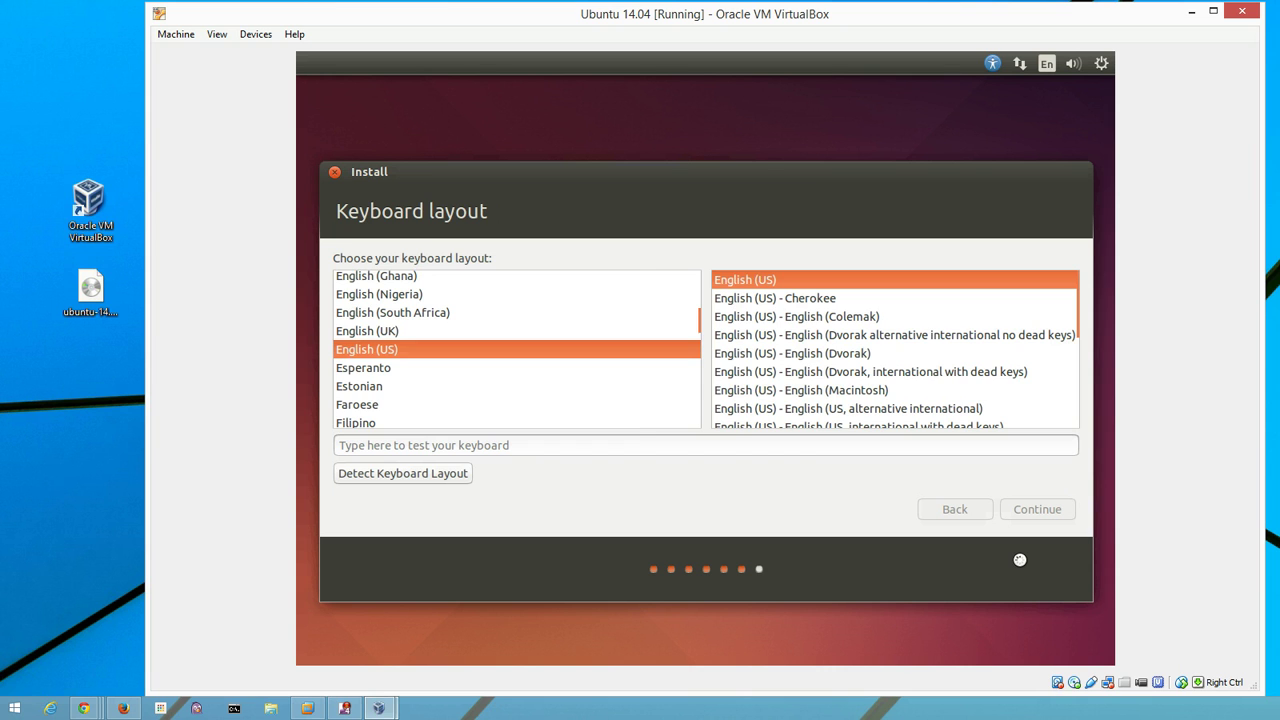
- Enter the user's full name and replace "VirtualBox" in the computer's name with "ubuntu"
text(Tyler Whitney)
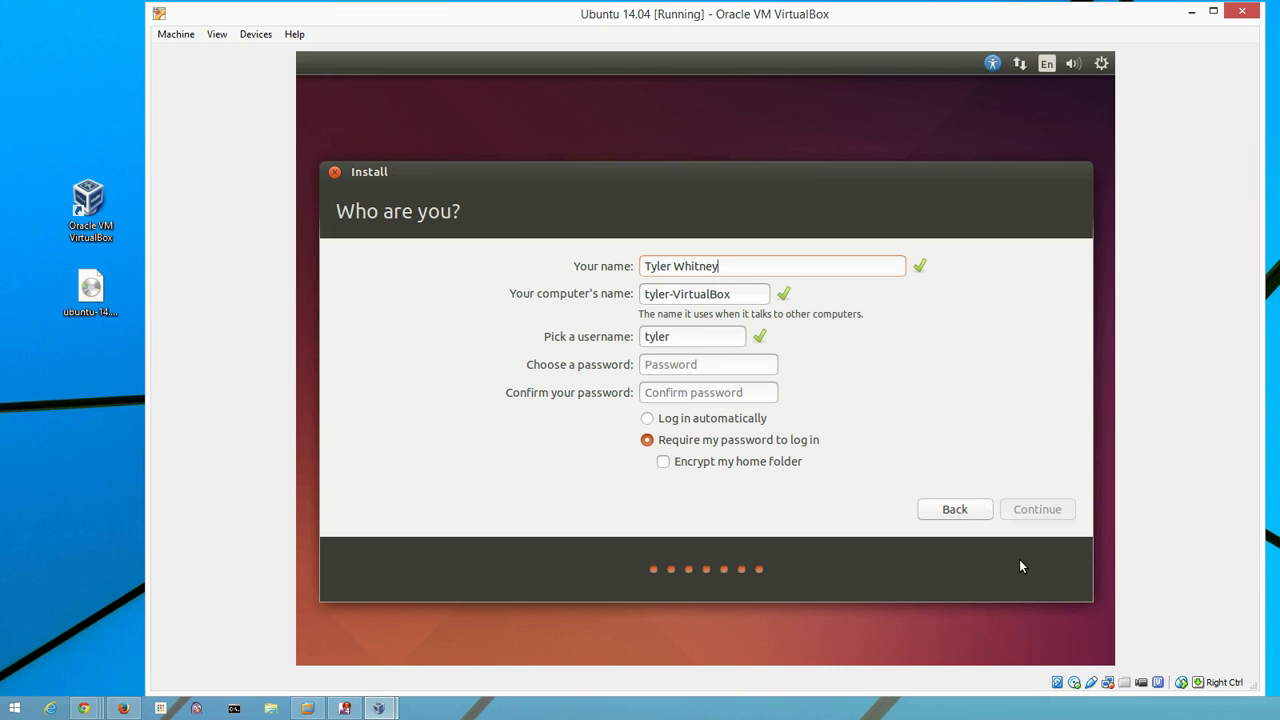
drag(733, 294, 676, 292)
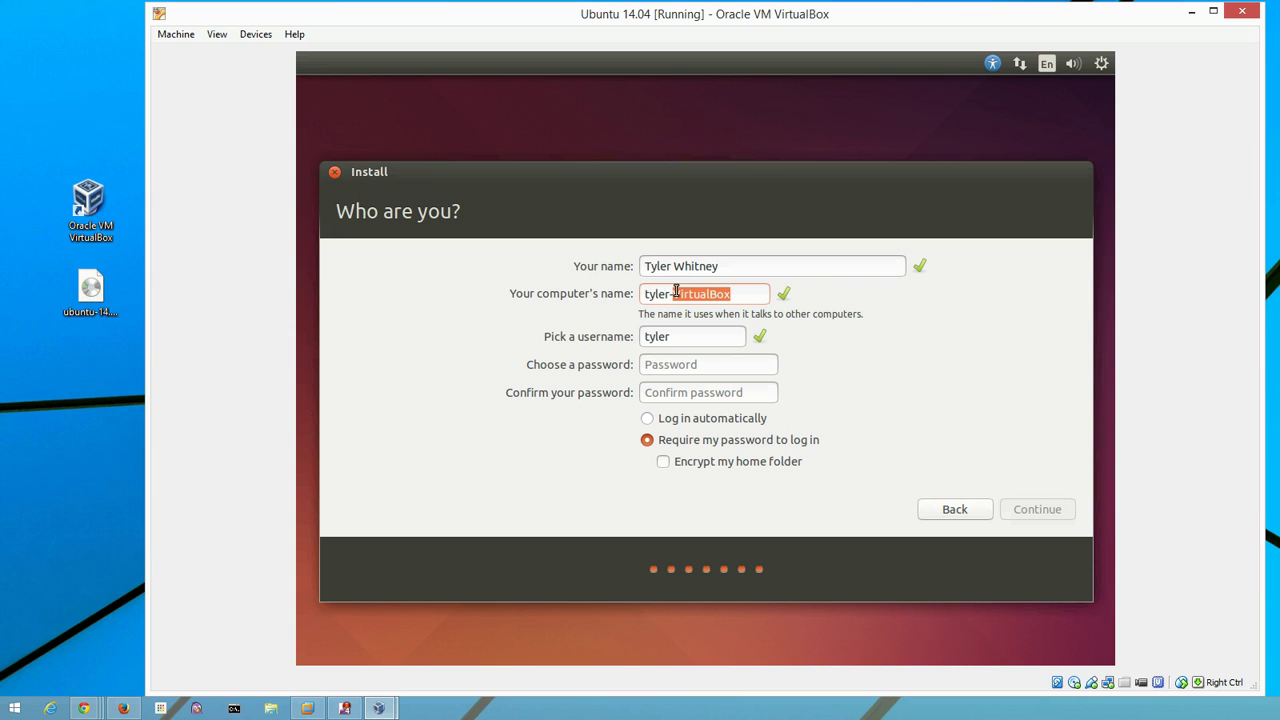
text(ubuntu)
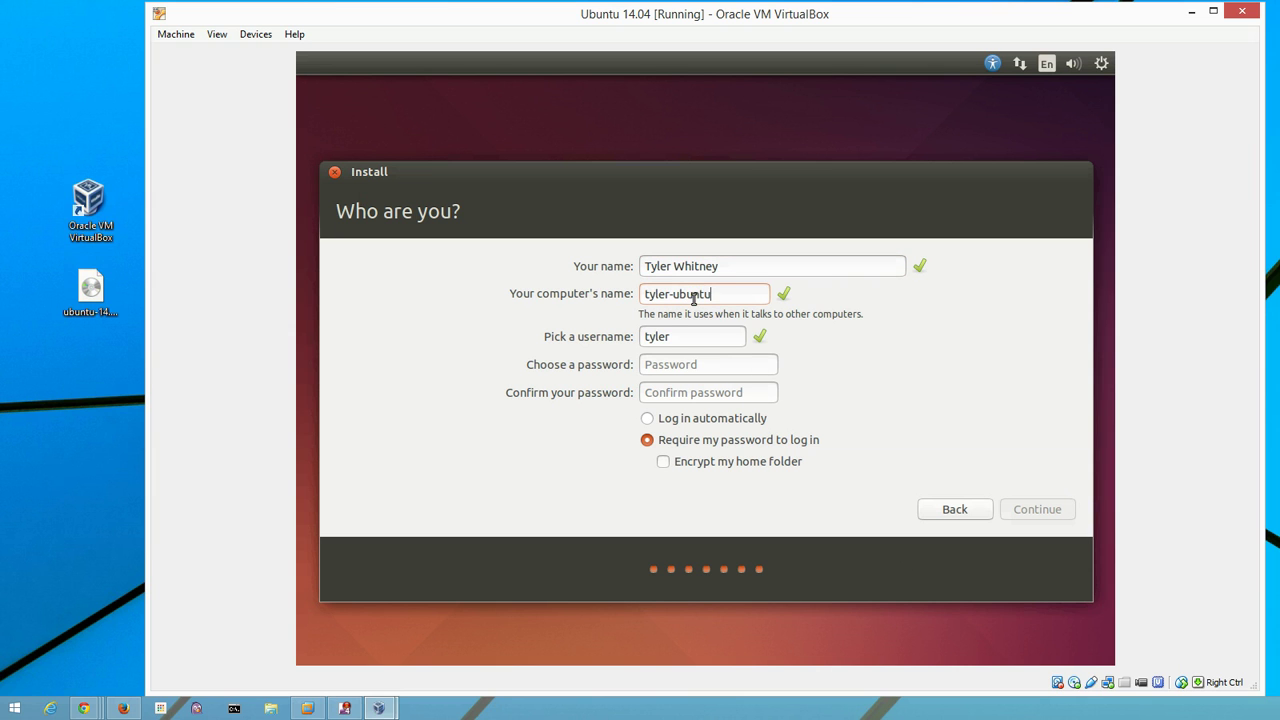
- Try a first account password for the new Ubuntu user
click(697, 339)
key(Tab)
text(●●●●●●●●●●●)
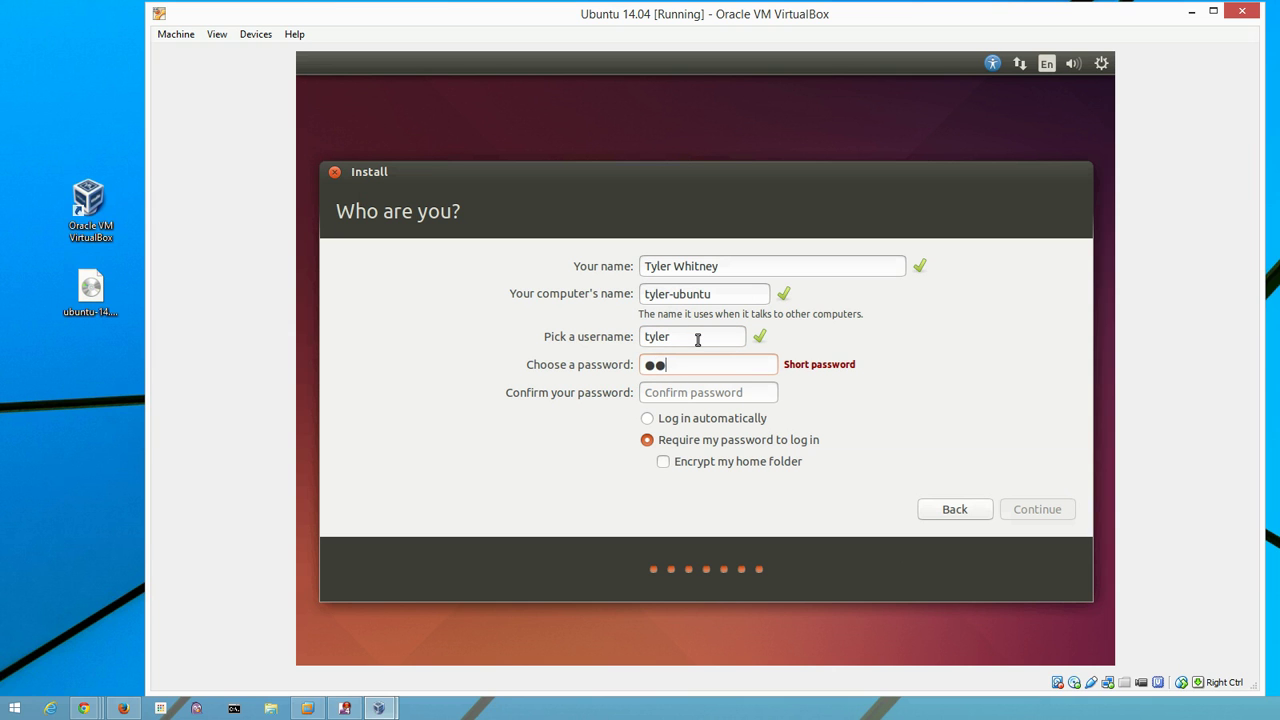
text(●●)
key(BackSpace)
key(BackSpace)
key(BackSpace)
key(BackSpace)
key(BackSpace)
key(BackSpace)
key(BackSpace)
key(BackSpace)
key(BackSpace)
key(BackSpace)
key(BackSpace)
key(BackSpace)
key(BackSpace)
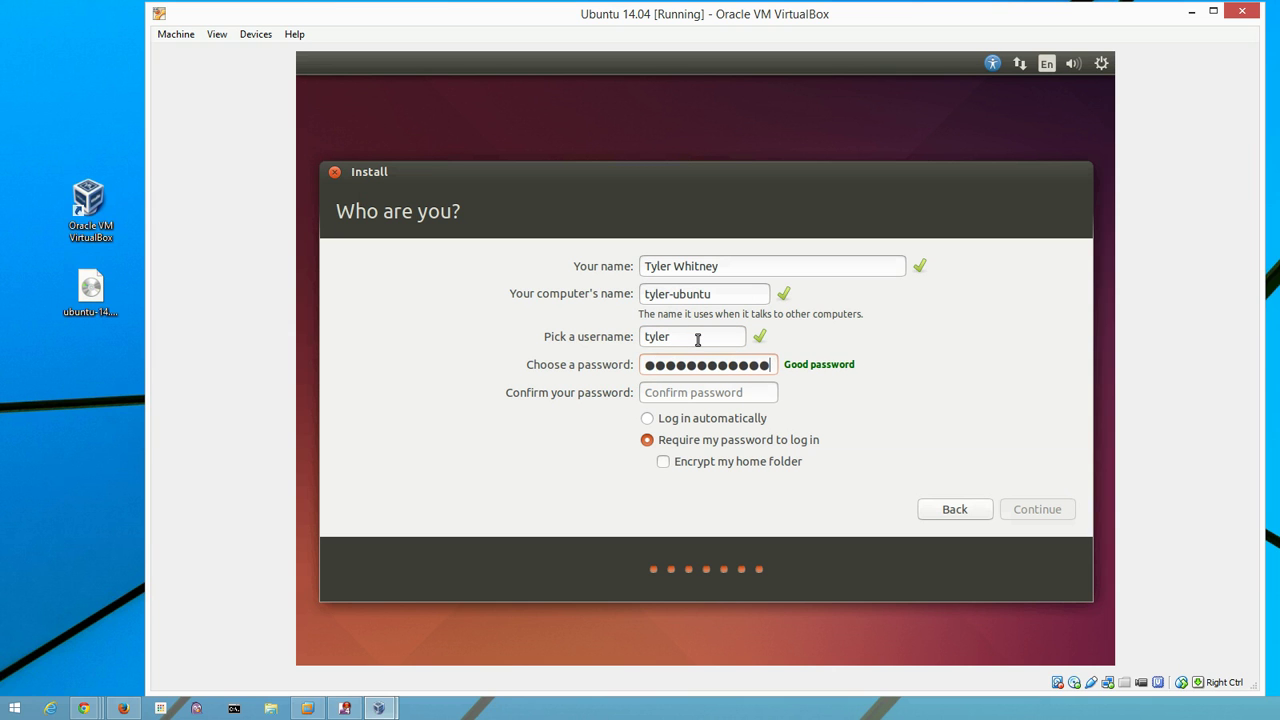
text(●●●●●●●●●●●●●)
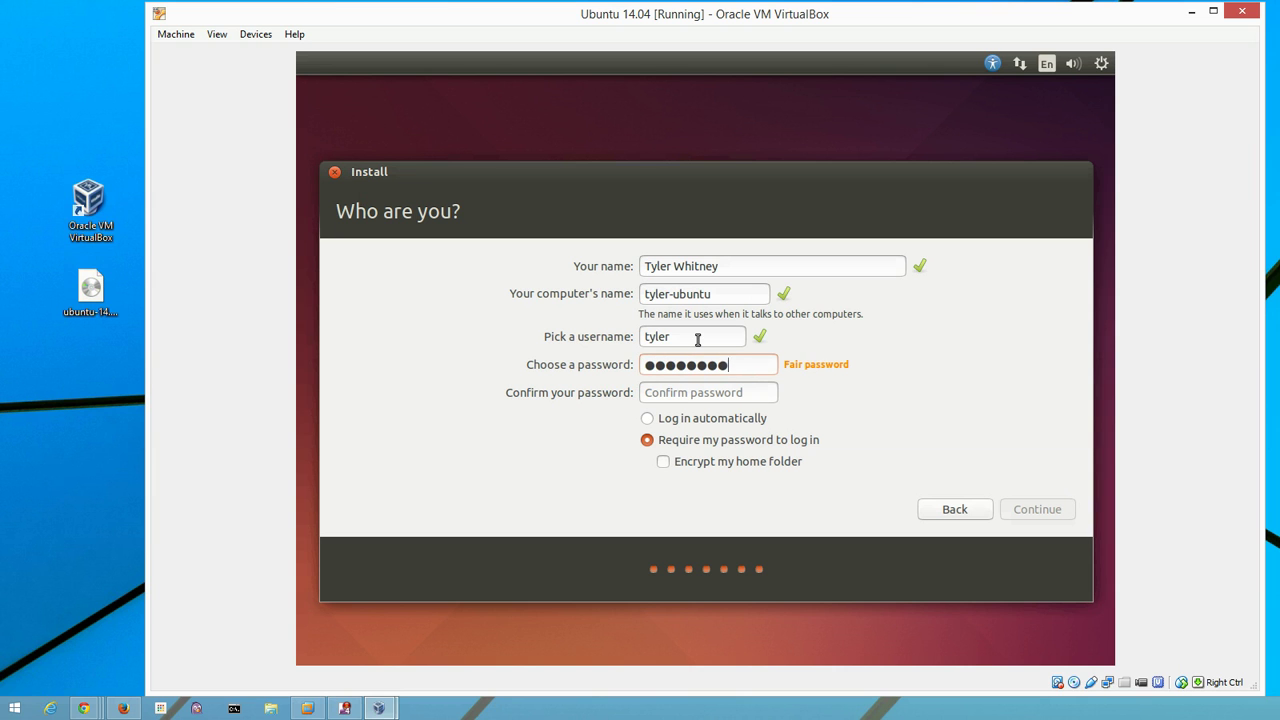
key(Tab)
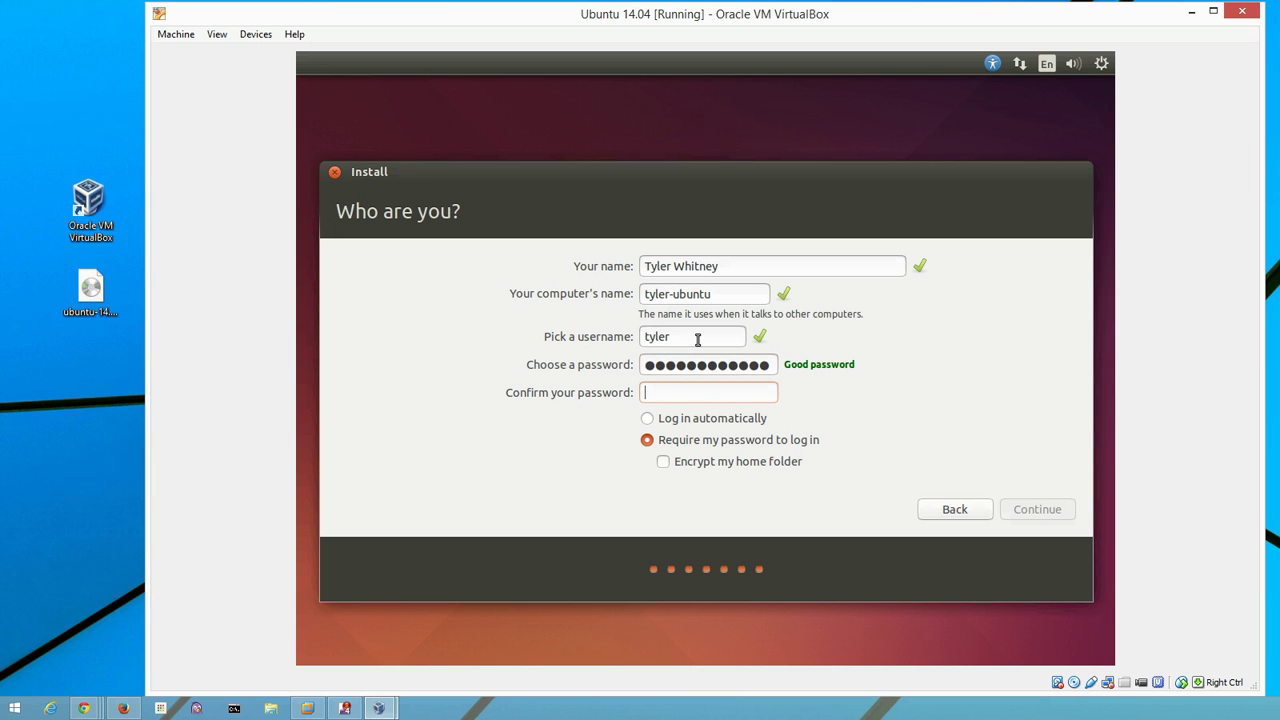
- Replace the account password with a longer one and enter it again in the password confirmation field
double_click(701, 364)
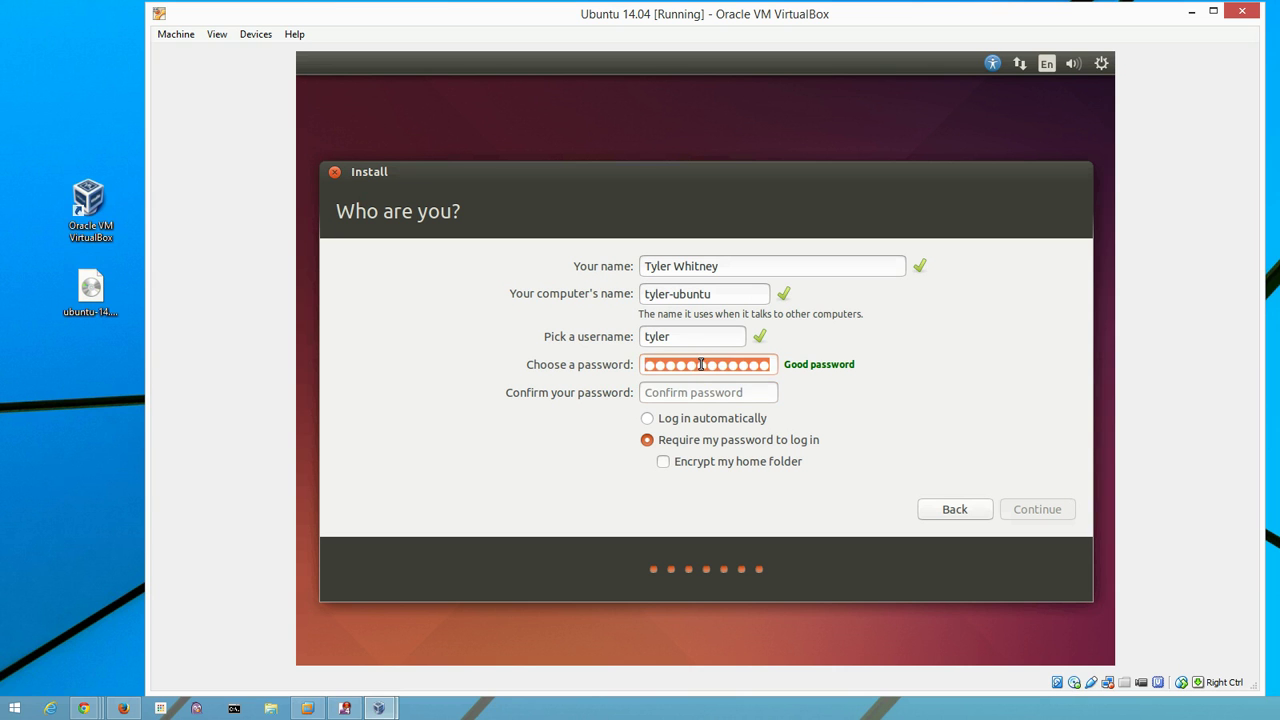
text(●●●●●●●●●●●●●●●)
key(Tab)
text(●●●●●●●●●●●●●●)
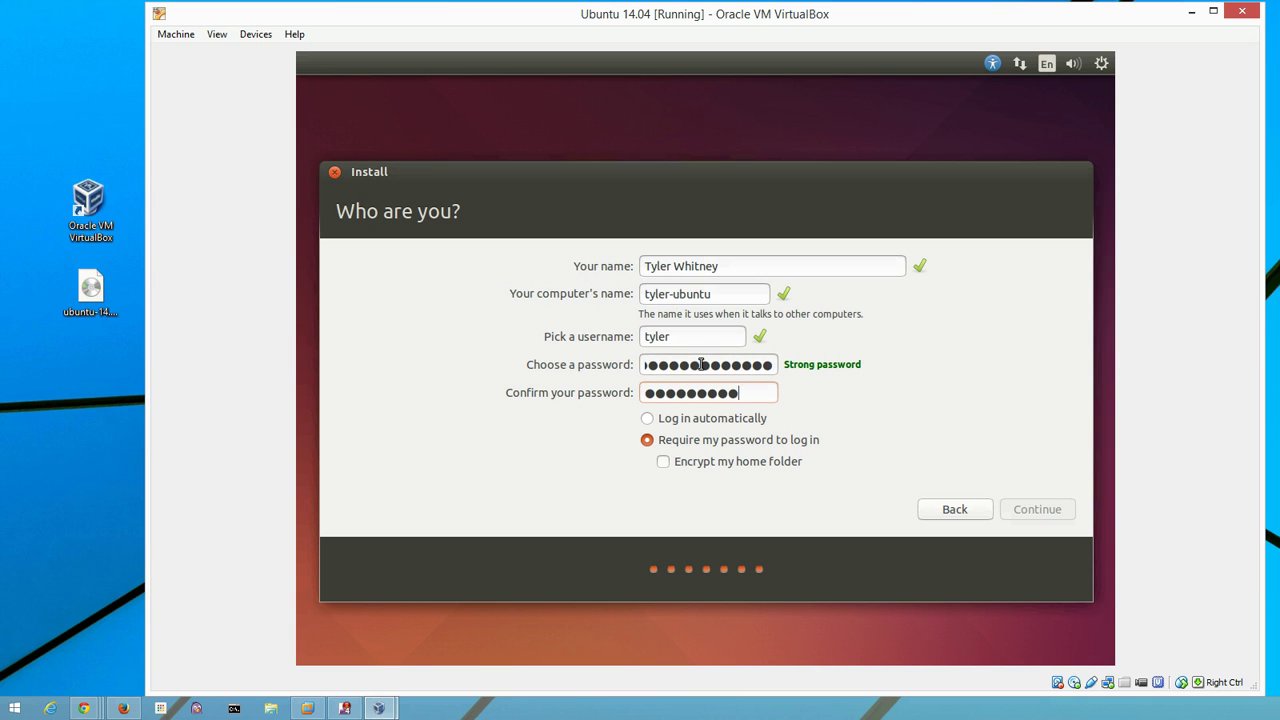
text(●)
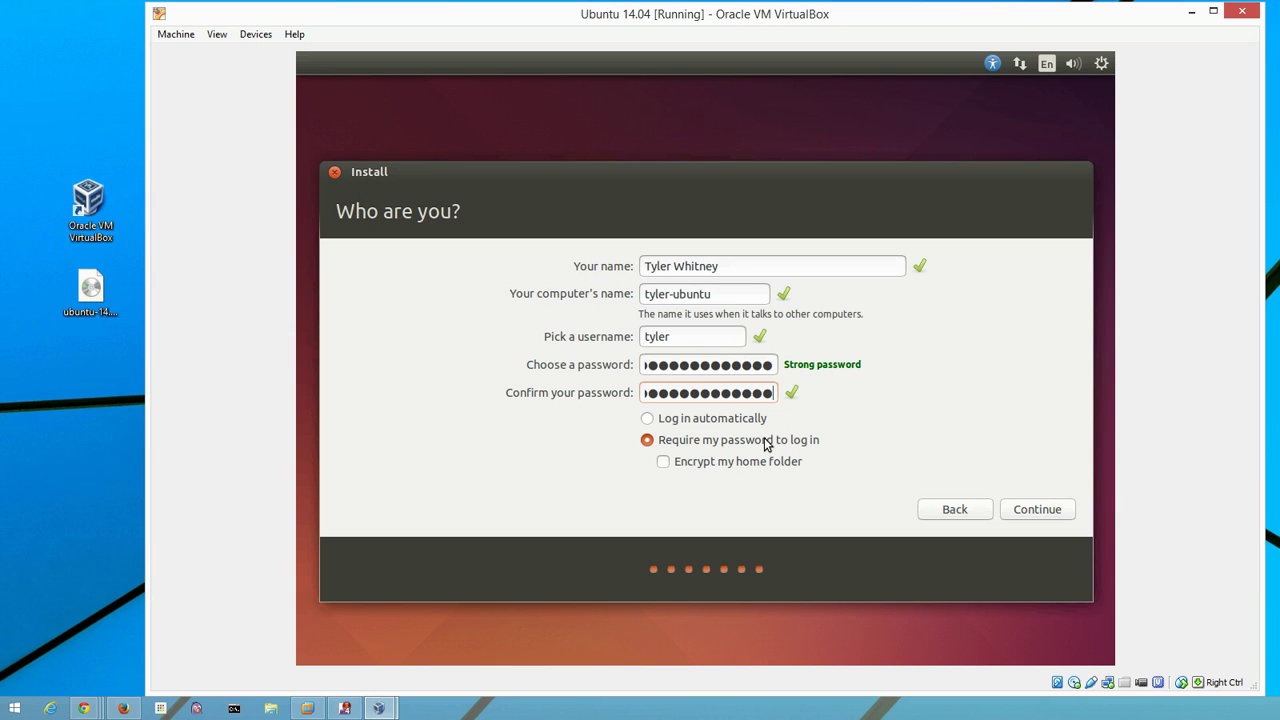
- Leave home folder encryption off and continue the installation with the password required at login
click(729, 467)
click(729, 467)
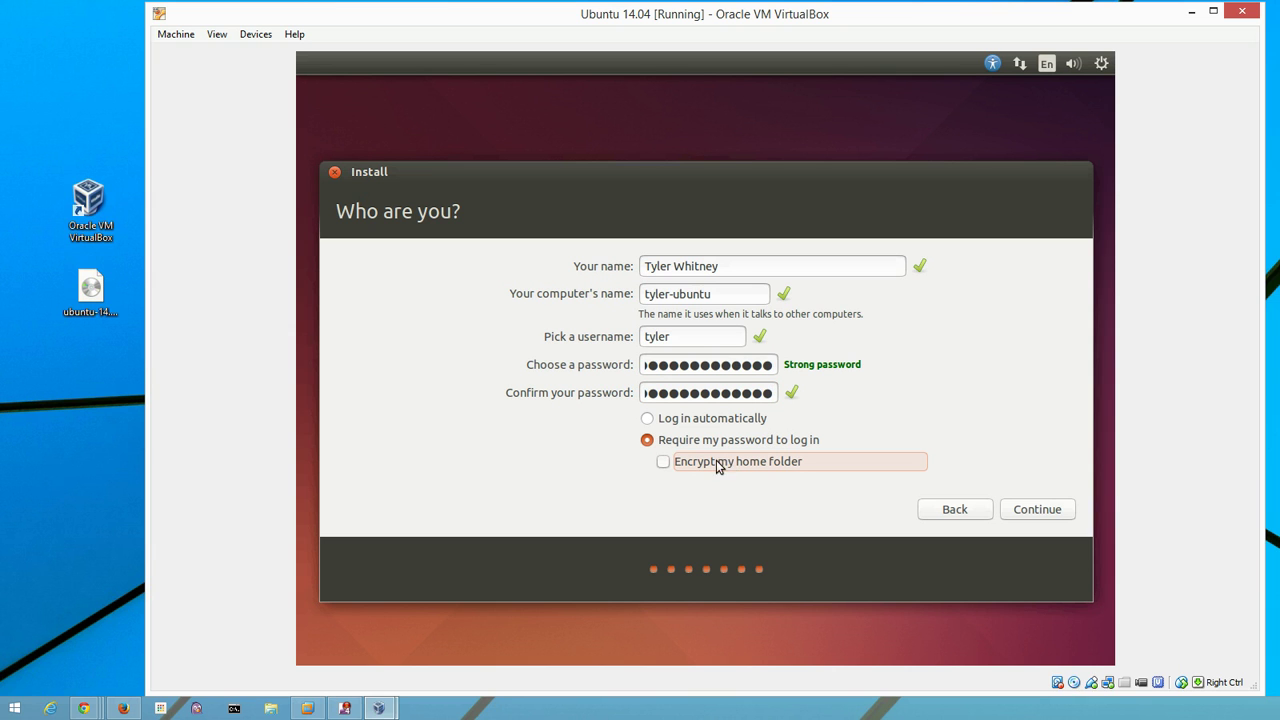
click(1050, 510)
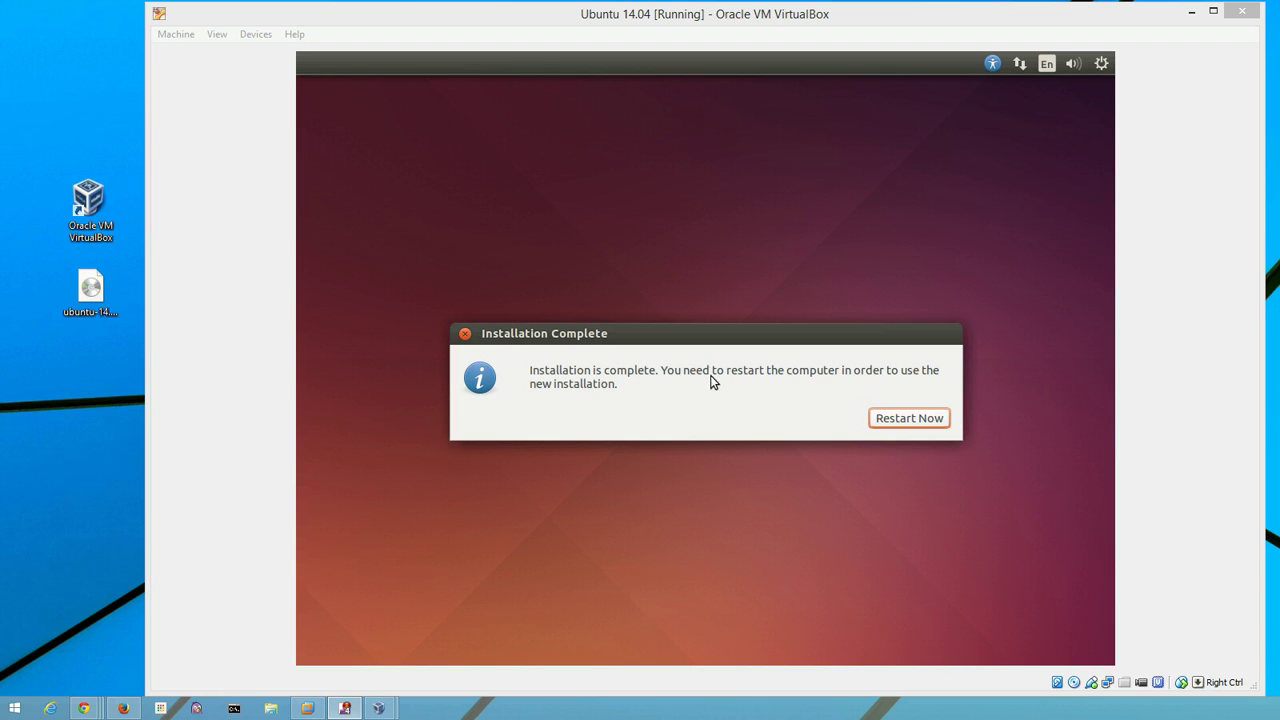
- Restart the virtual machine to finish the installation and confirm the removal of the installation media
click(908, 420)
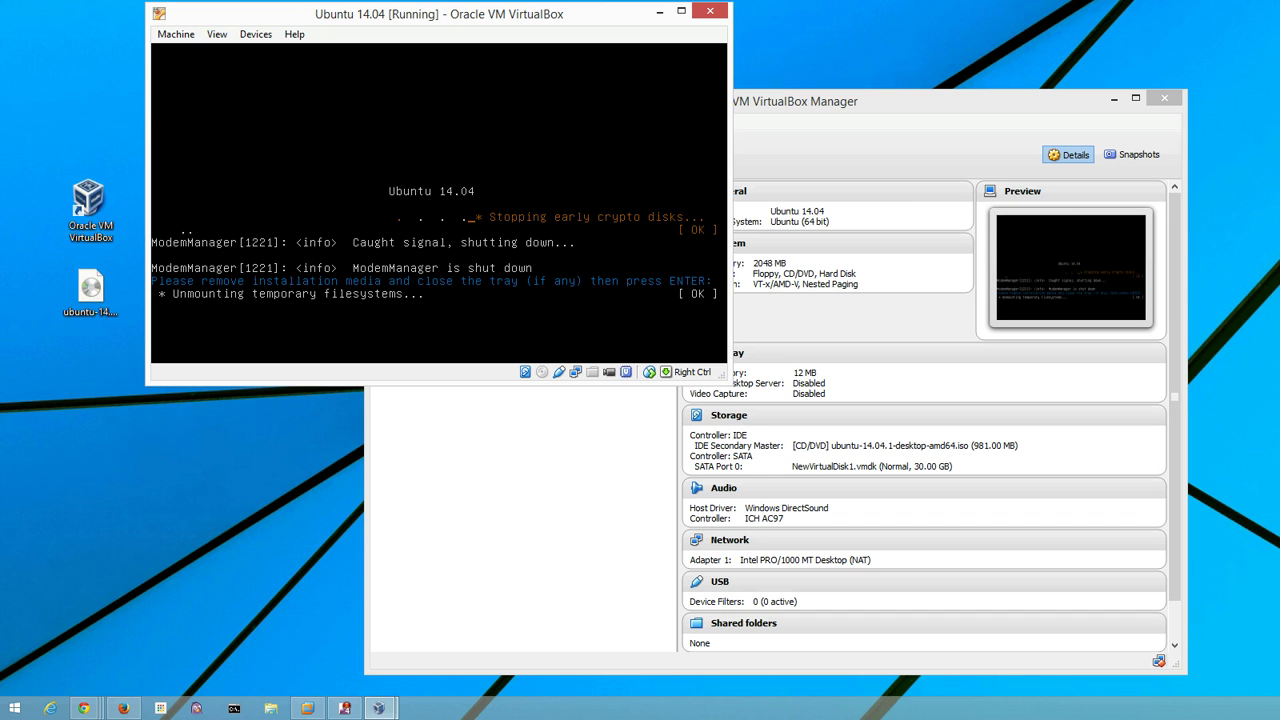
key(Return)
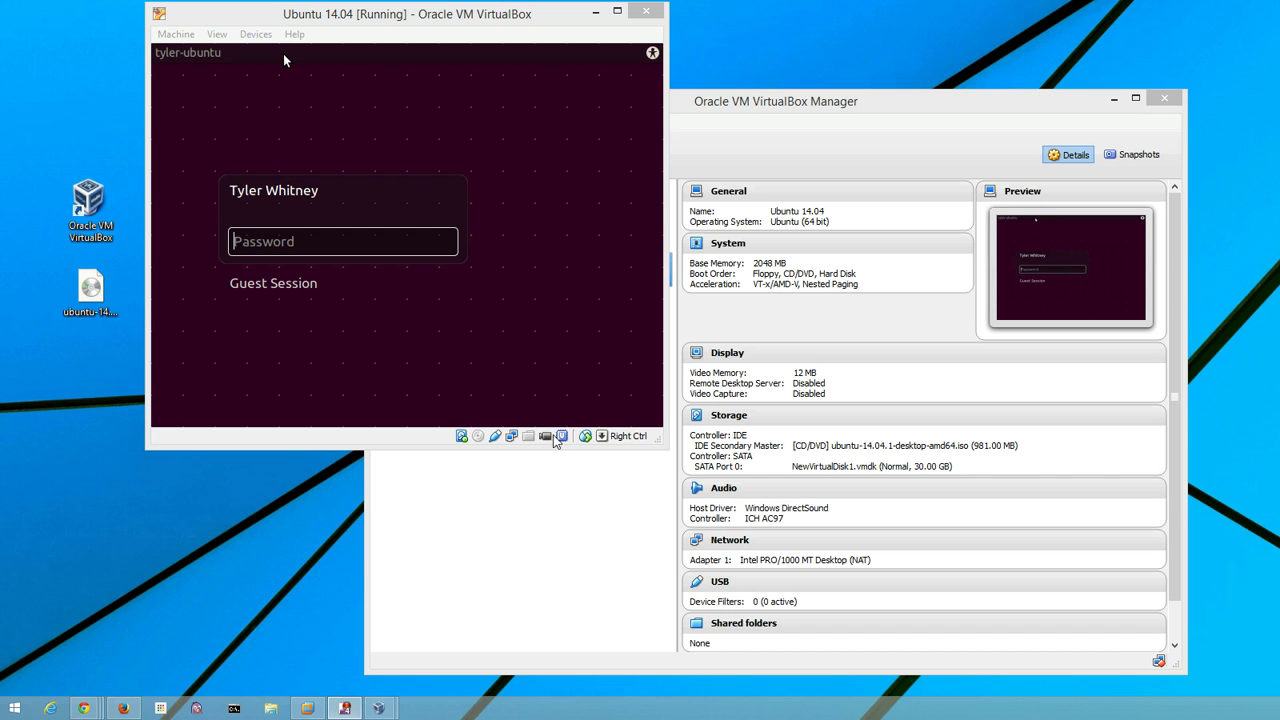
- Enlarge the virtual machine window and log in to Ubuntu with the account password
drag(666, 448, 1006, 650)
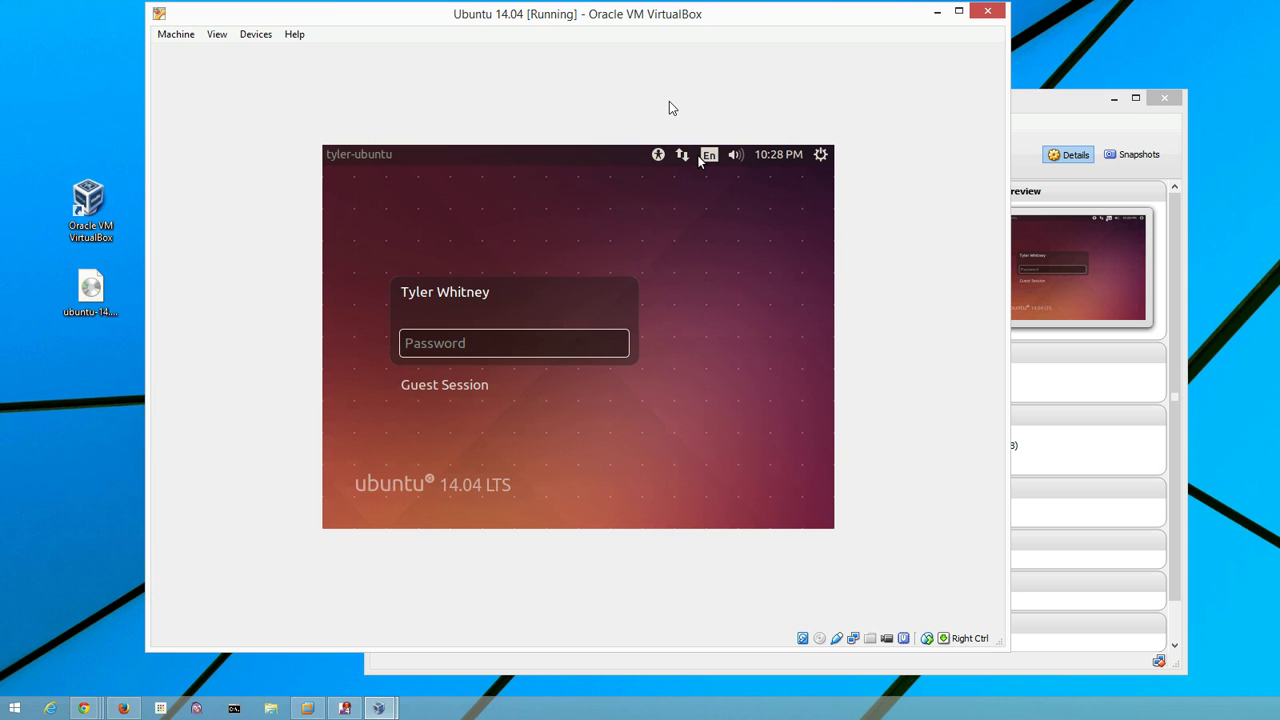
text(••••••••••••••)
key(Return)
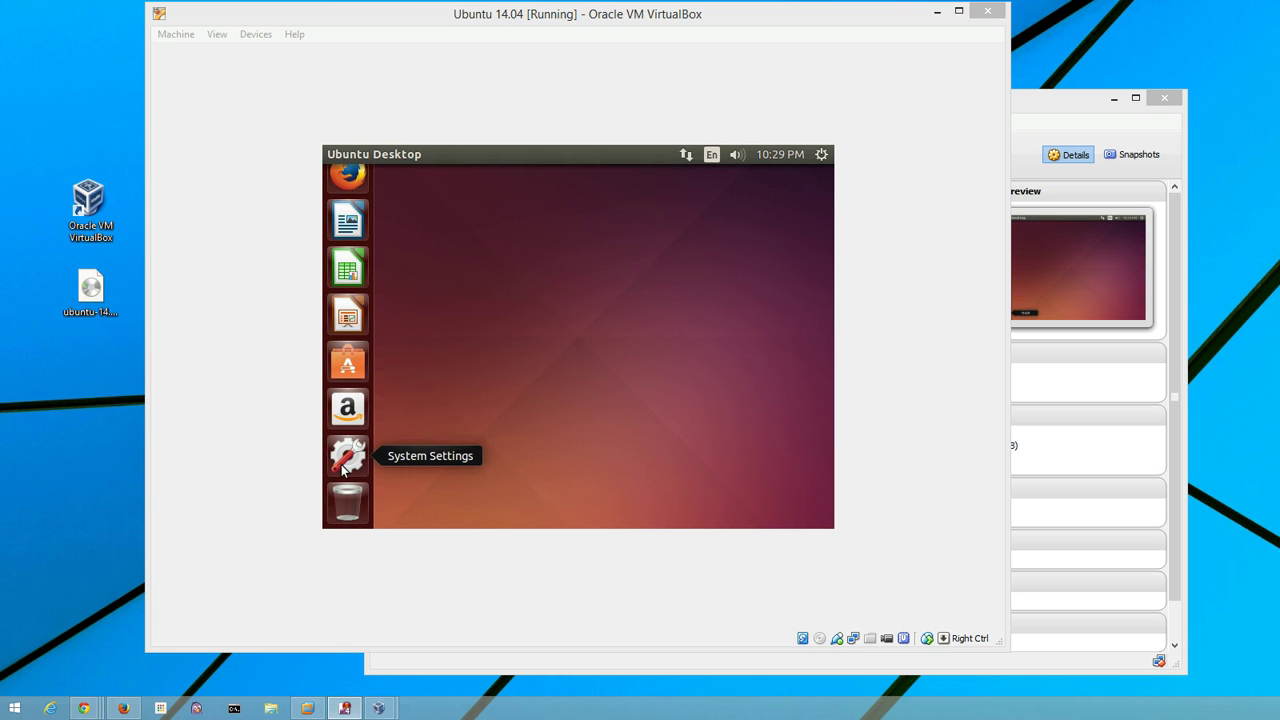
- Open the Displays page of Ubuntu's System Settings and check the available resolutions for the built-in display
click(409, 466)
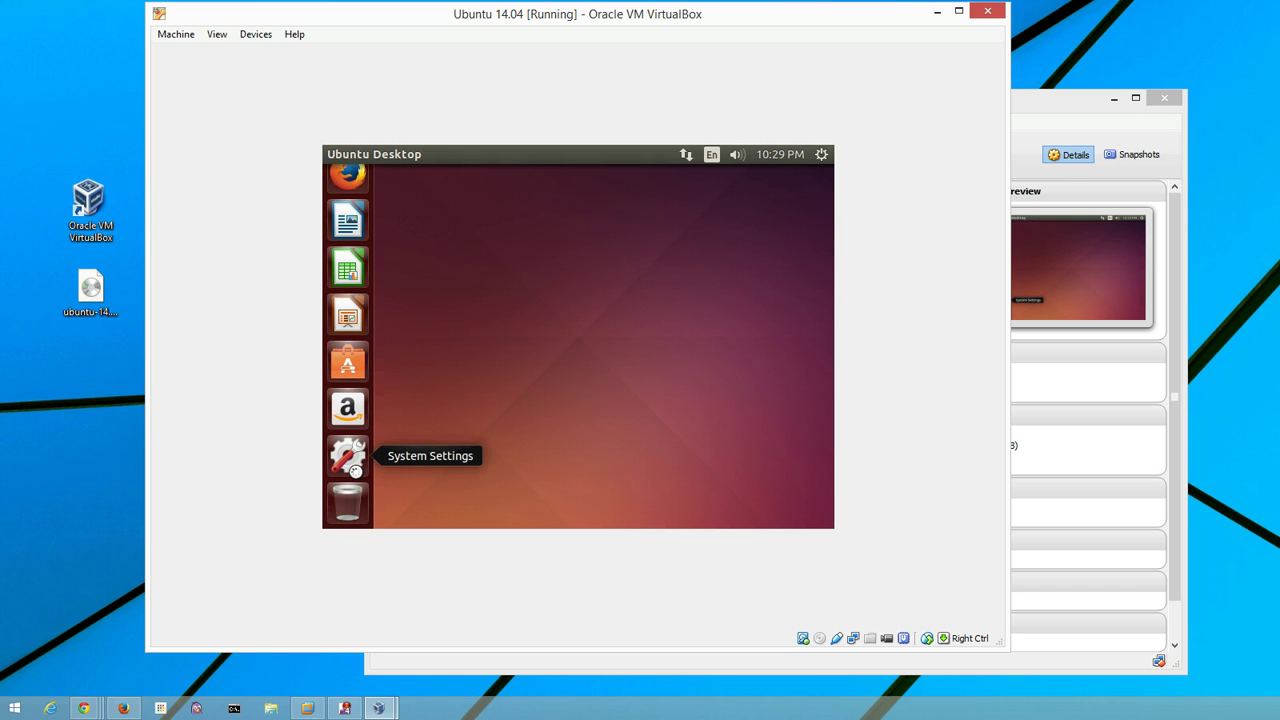
click(355, 470)
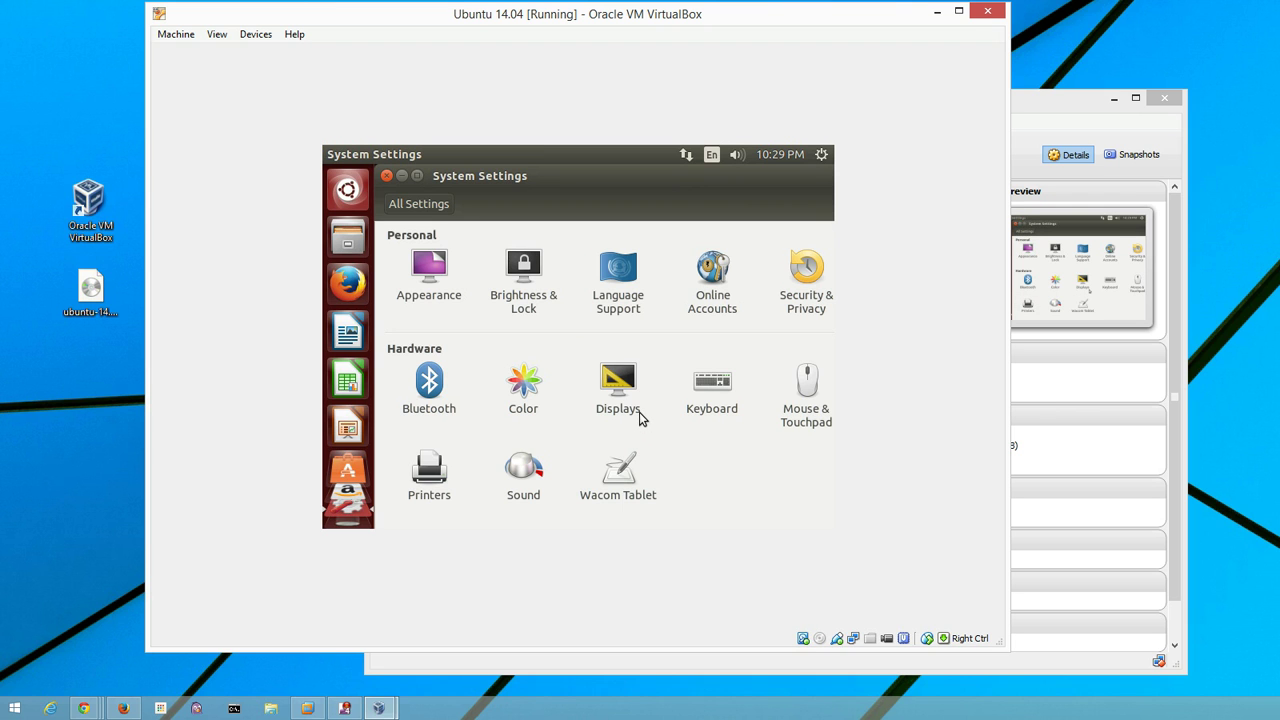
click(618, 385)
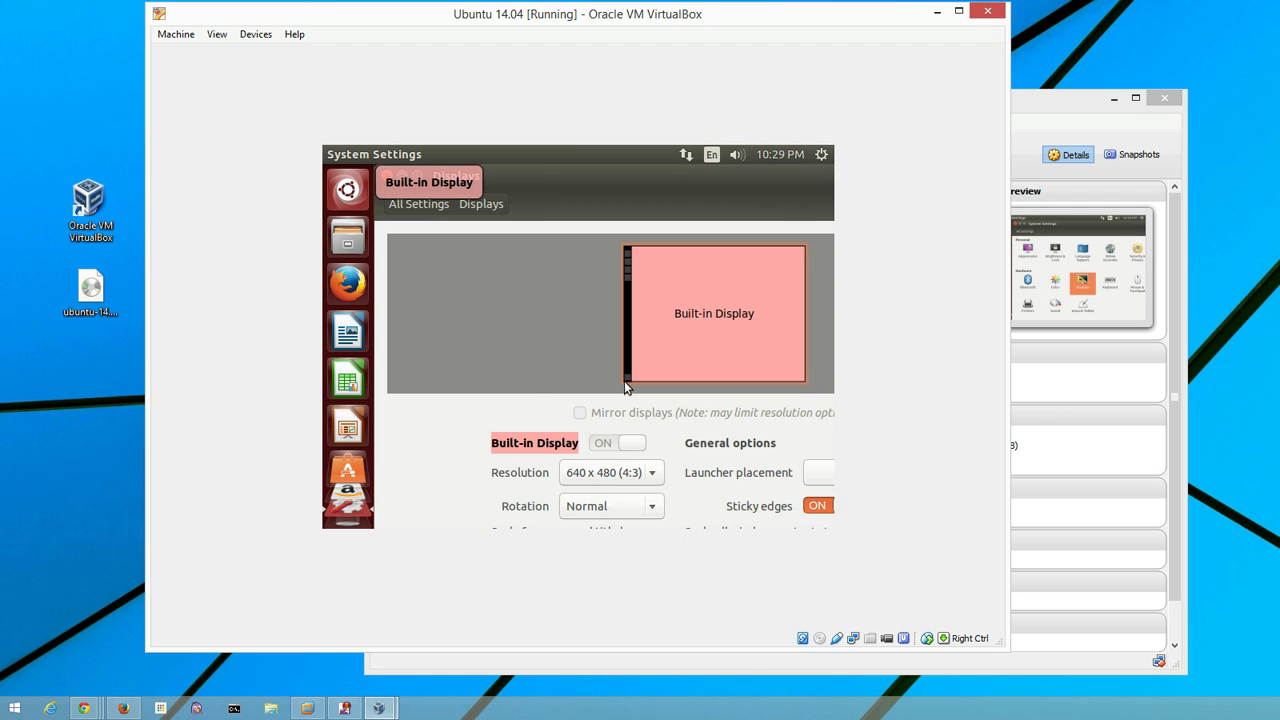
click(651, 476)
click(651, 476)
click(651, 476)
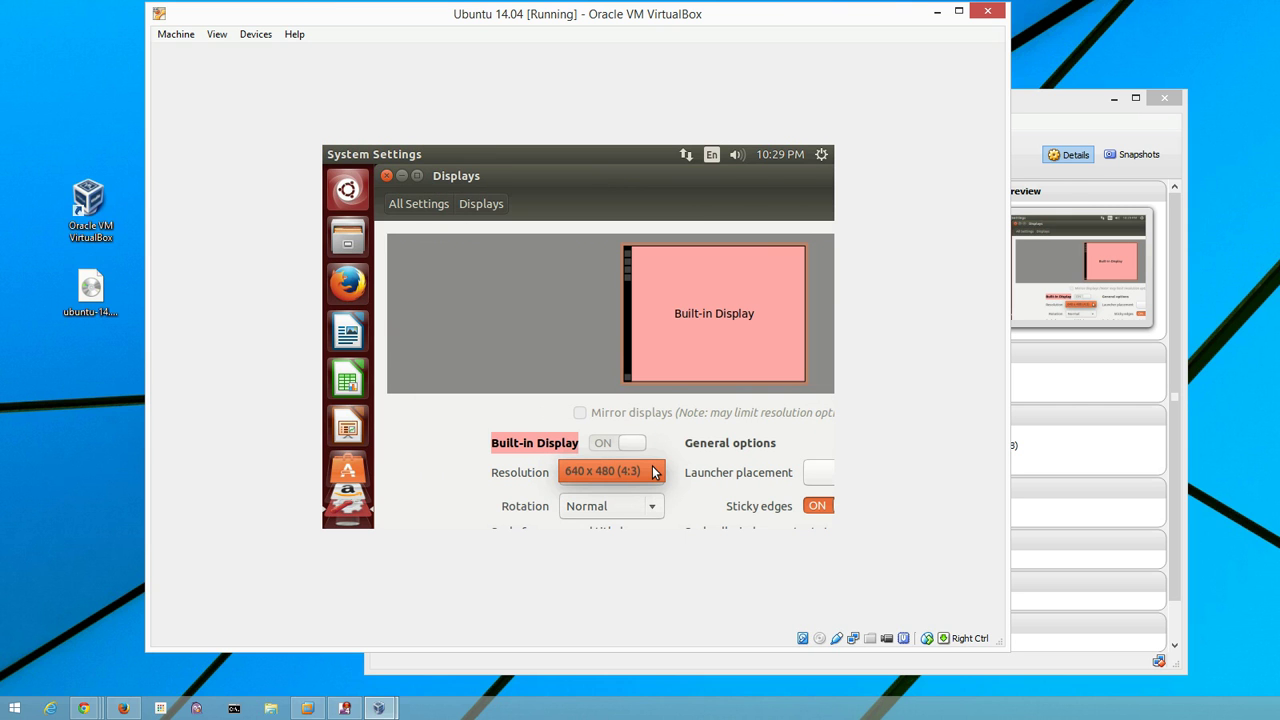
click(653, 472)
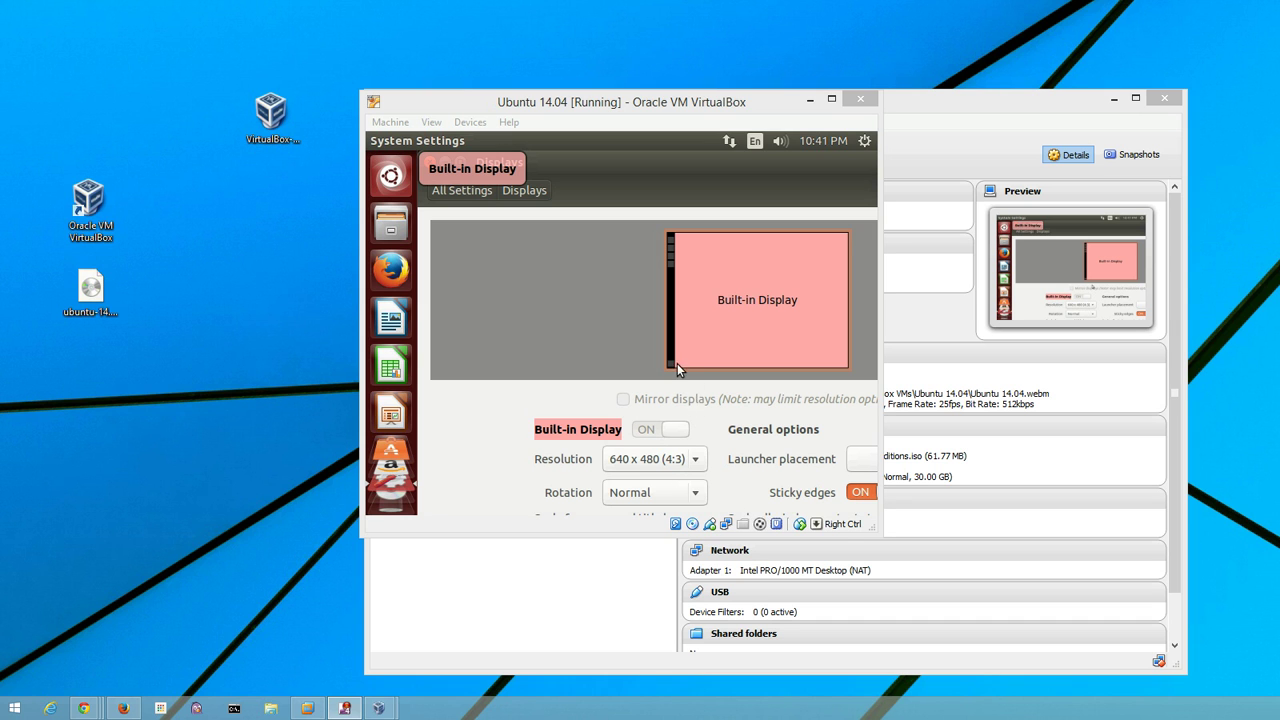
- Insert the Guest Additions CD image into the virtual machine and run the VBOXADDITIONS_4.3.12_93733 software
click(472, 124)
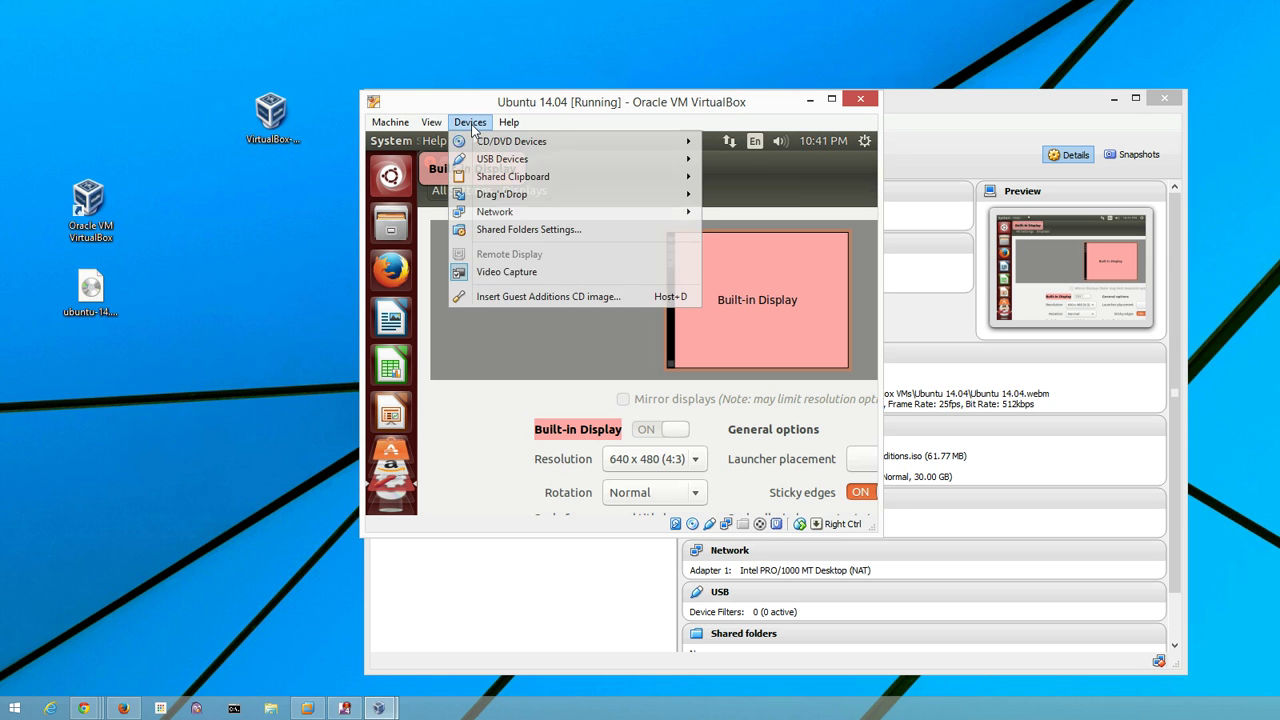
click(505, 297)
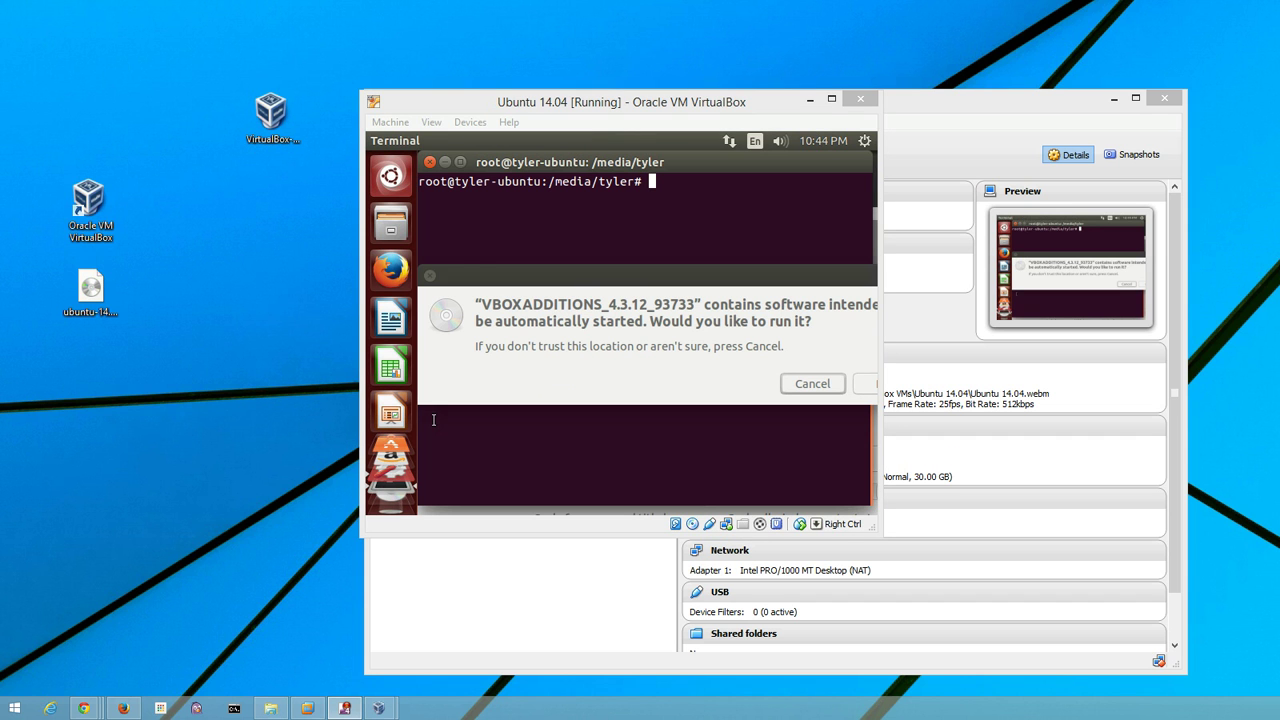
click(478, 124)
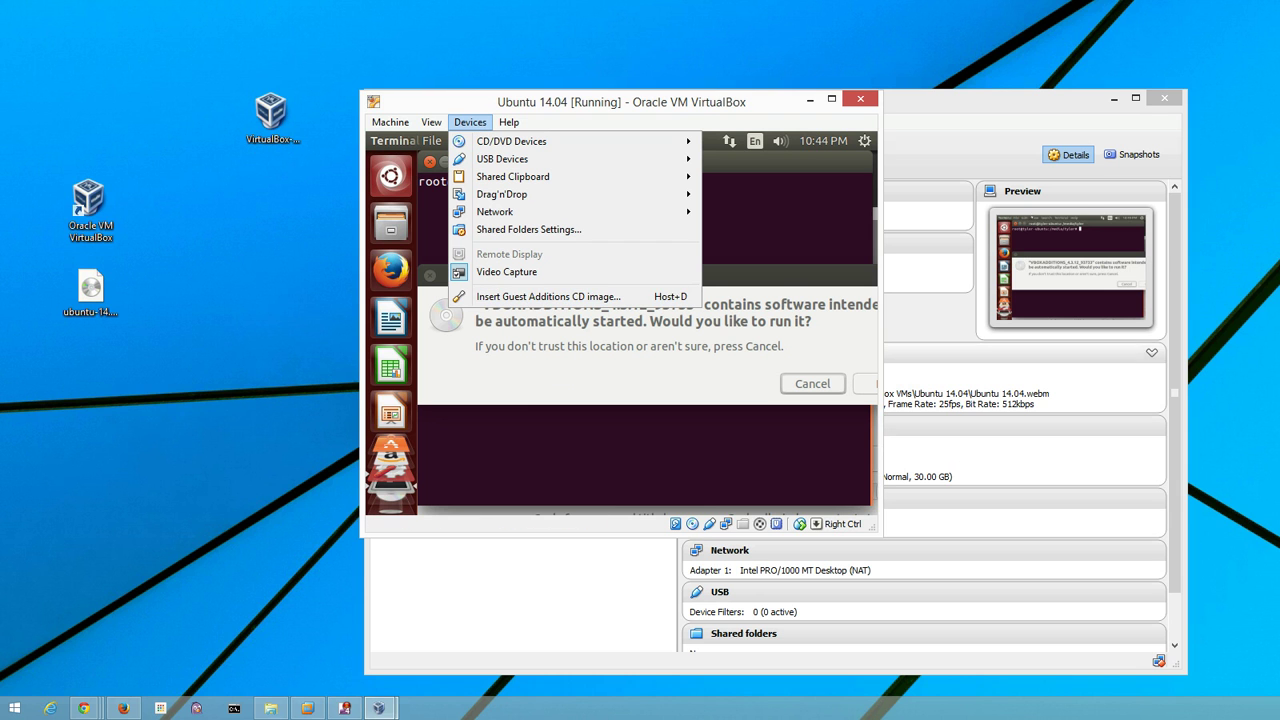
click(748, 334)
drag(627, 275, 572, 275)
click(822, 389)
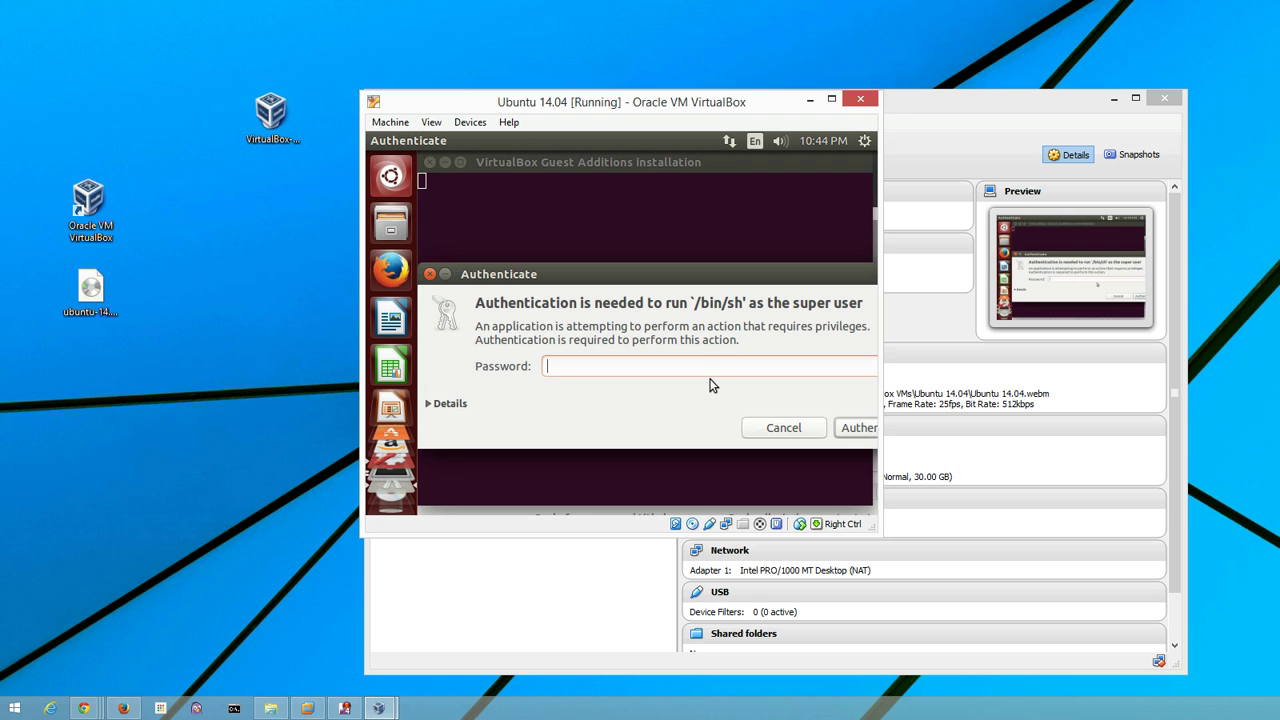
- Authenticate the Guest Additions installation with the account password and close its terminal window when it finishes
text(•••••••••••••••••)
key(Return)
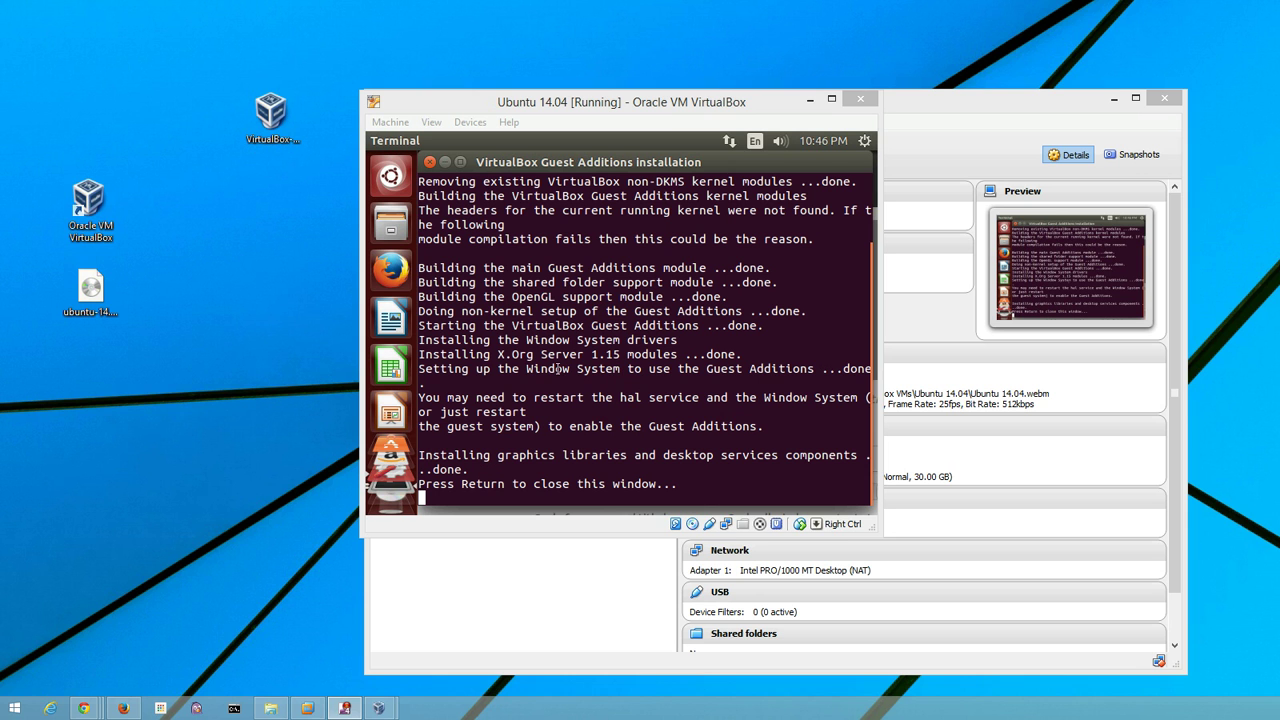
click(668, 390)
key(Return)
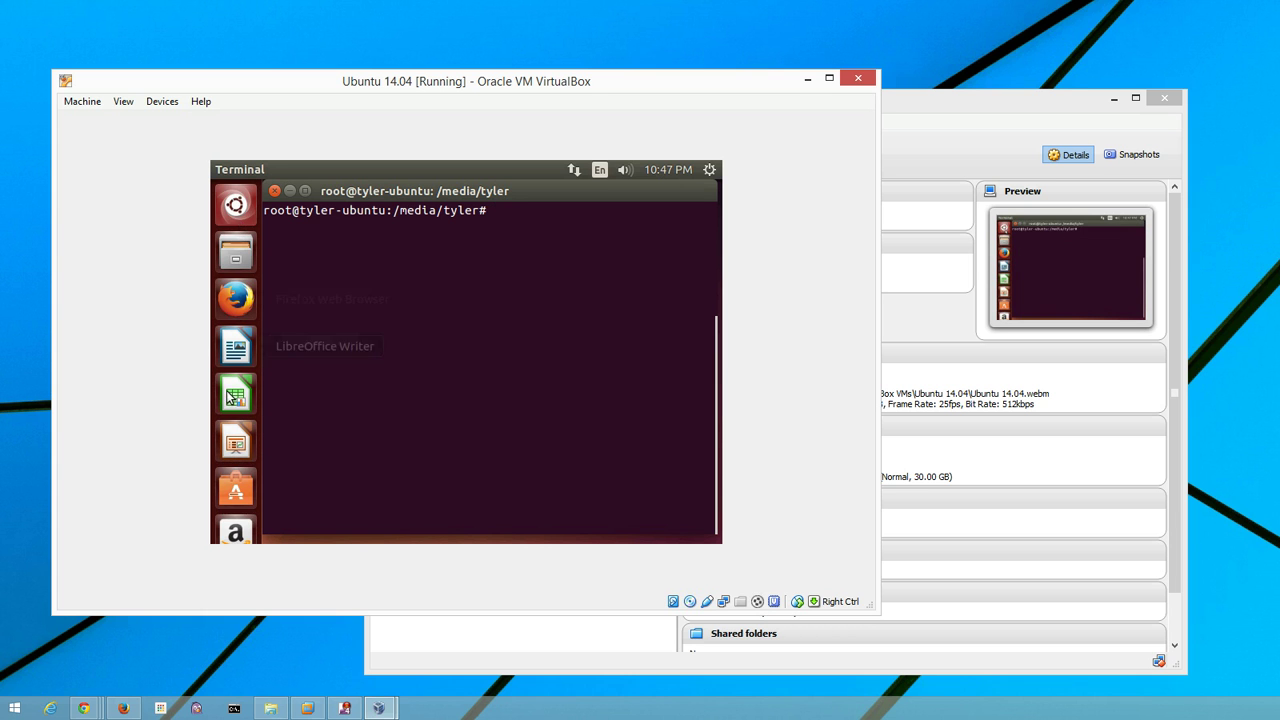
- Restart the virtual machine from the root terminal with shutdown -r now
text(sh)
text(utdown -r now)
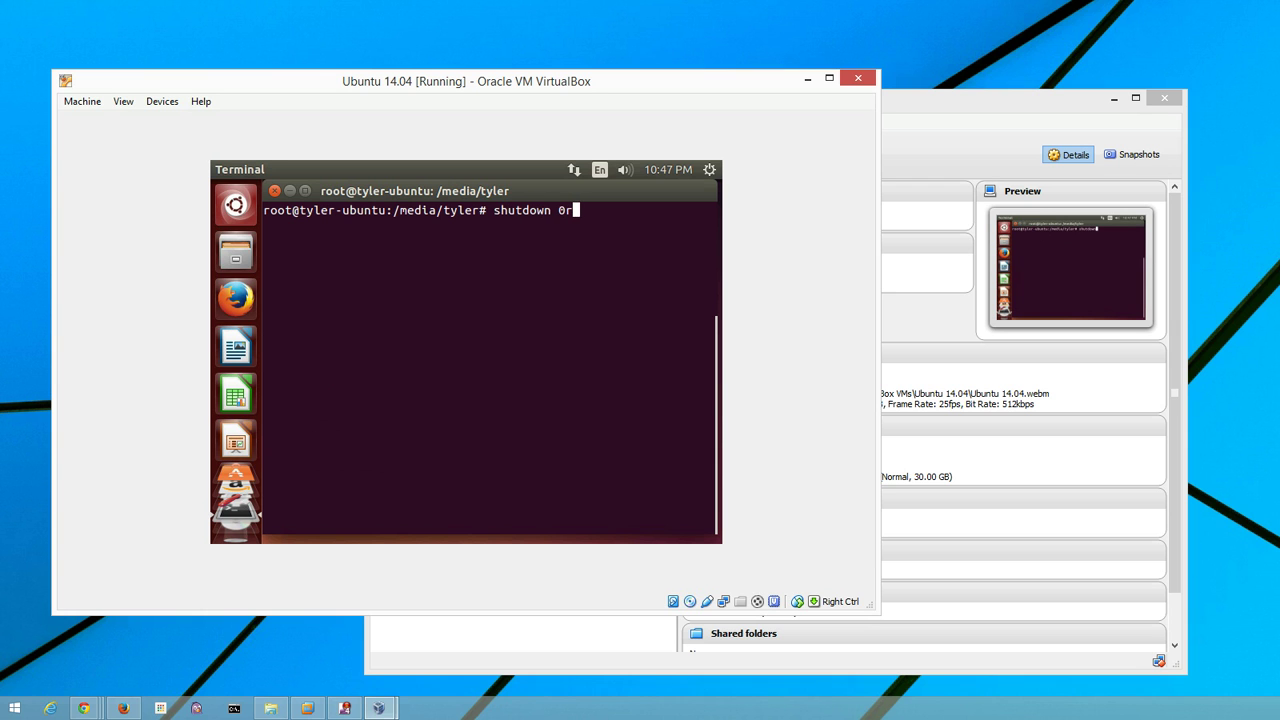
key(Return)
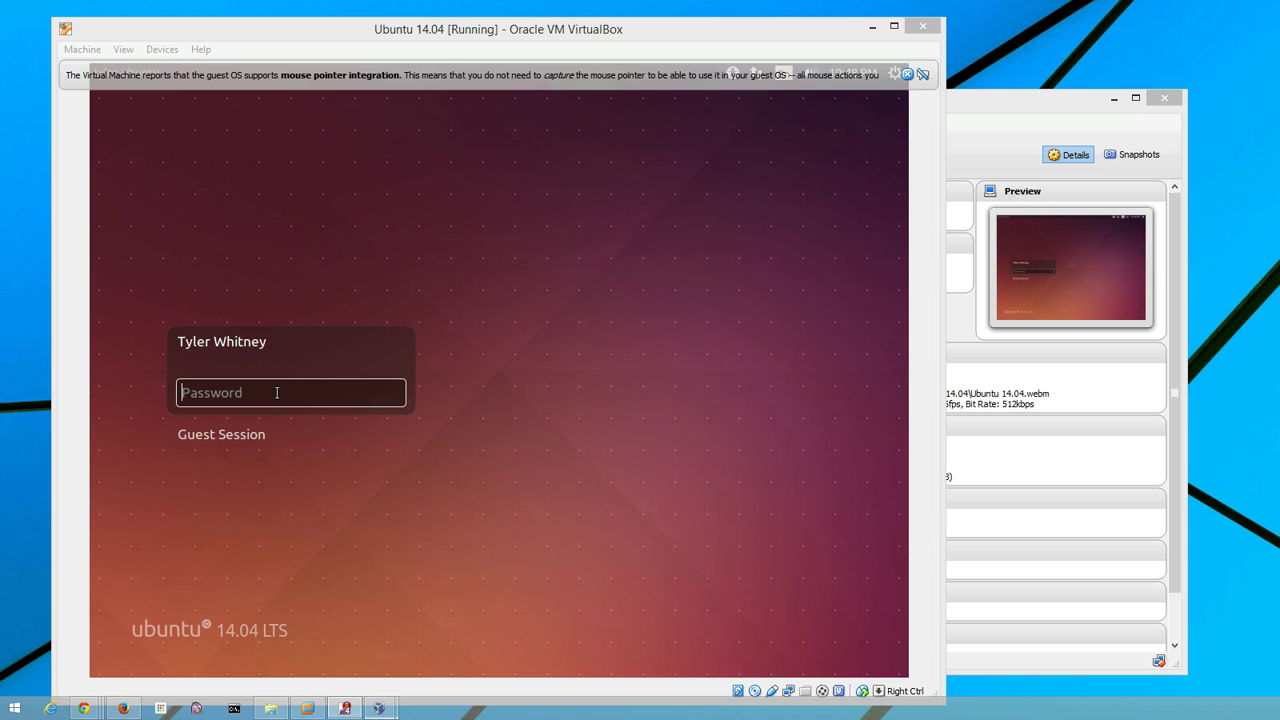
- Log in to Ubuntu with the account password and dismiss the mouse pointer integration message
text(••••••••••••)
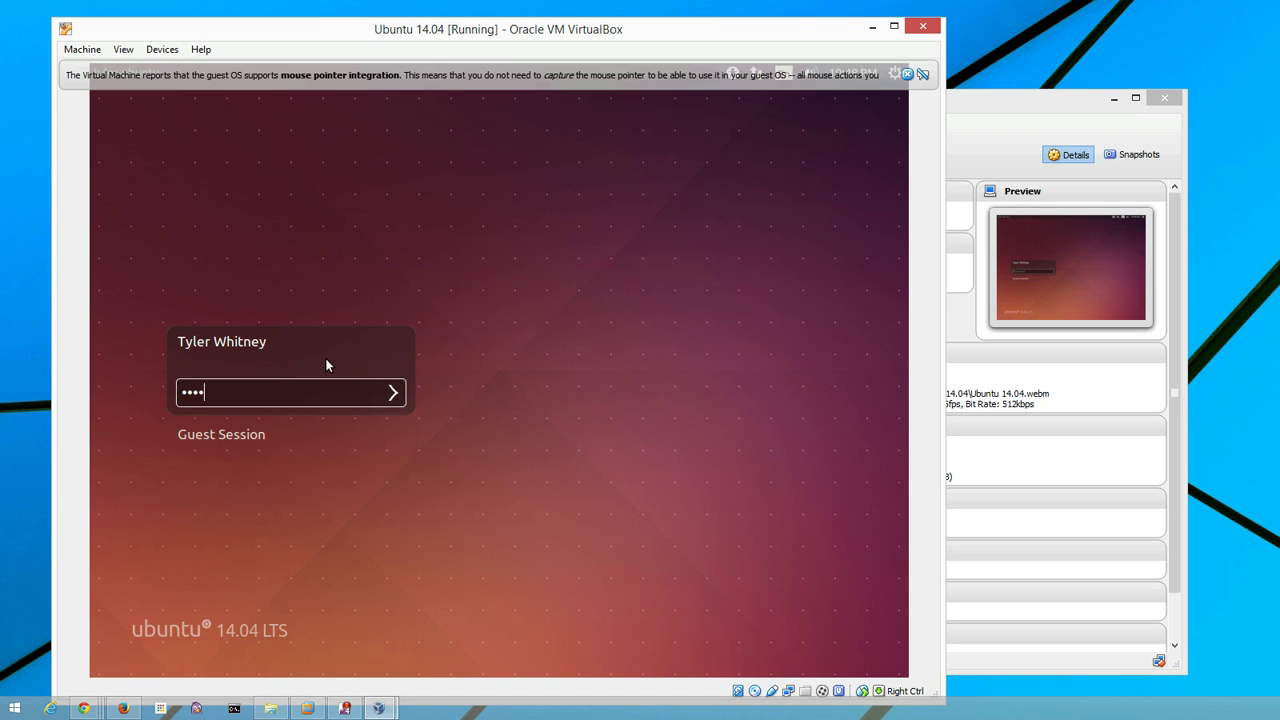
text(•••)
key(Return)
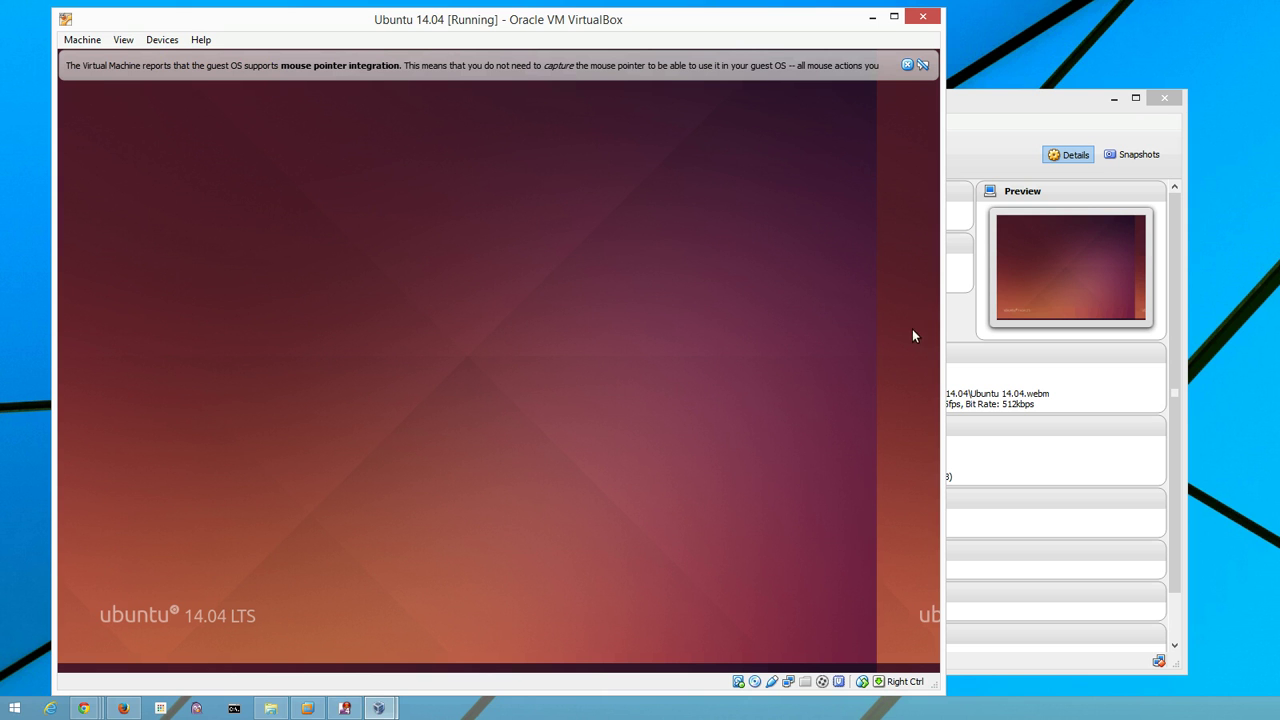
click(907, 64)
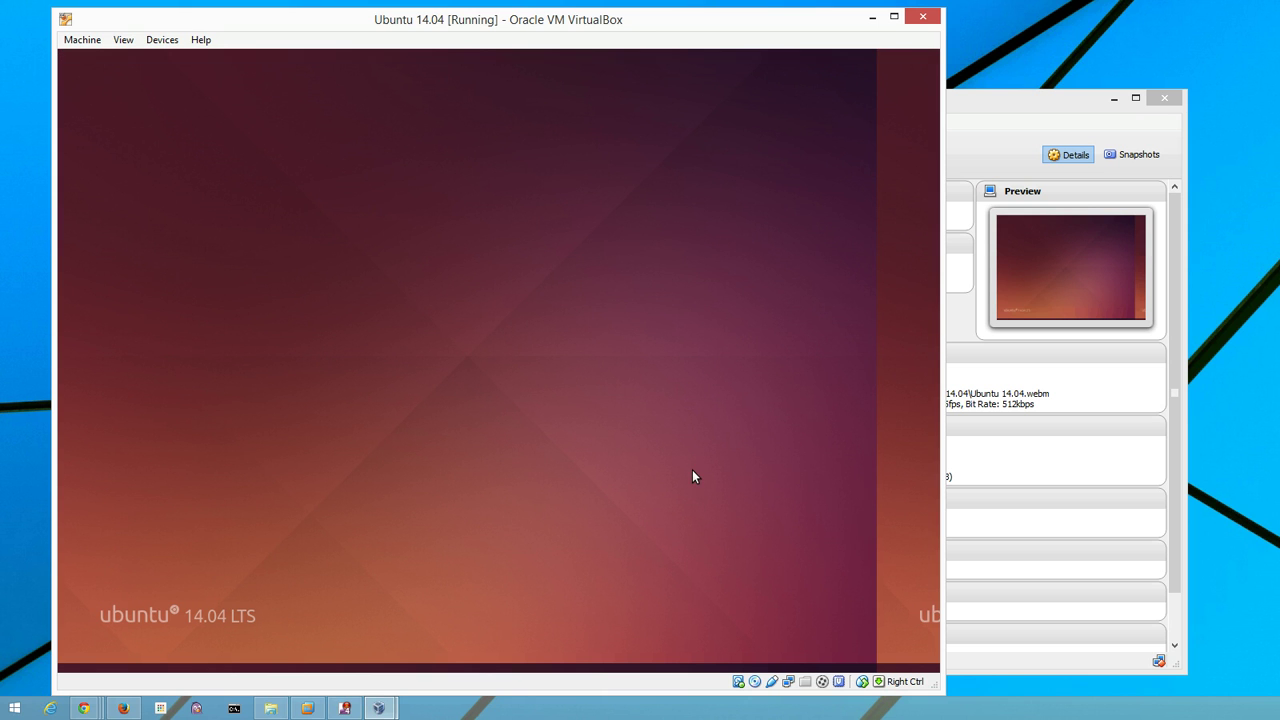
- Resize the virtual machine window to several widths and heights to test the display scaling, and maximize it
drag(941, 398, 1125, 391)
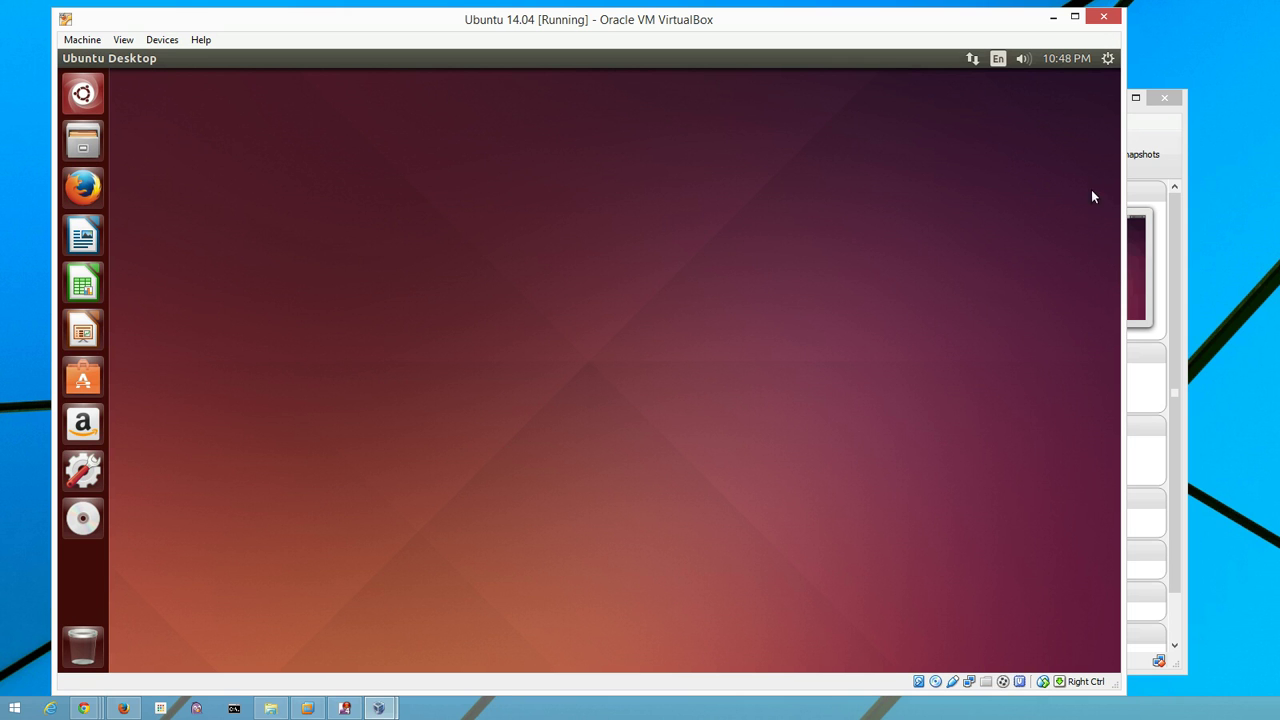
drag(1126, 177, 898, 206)
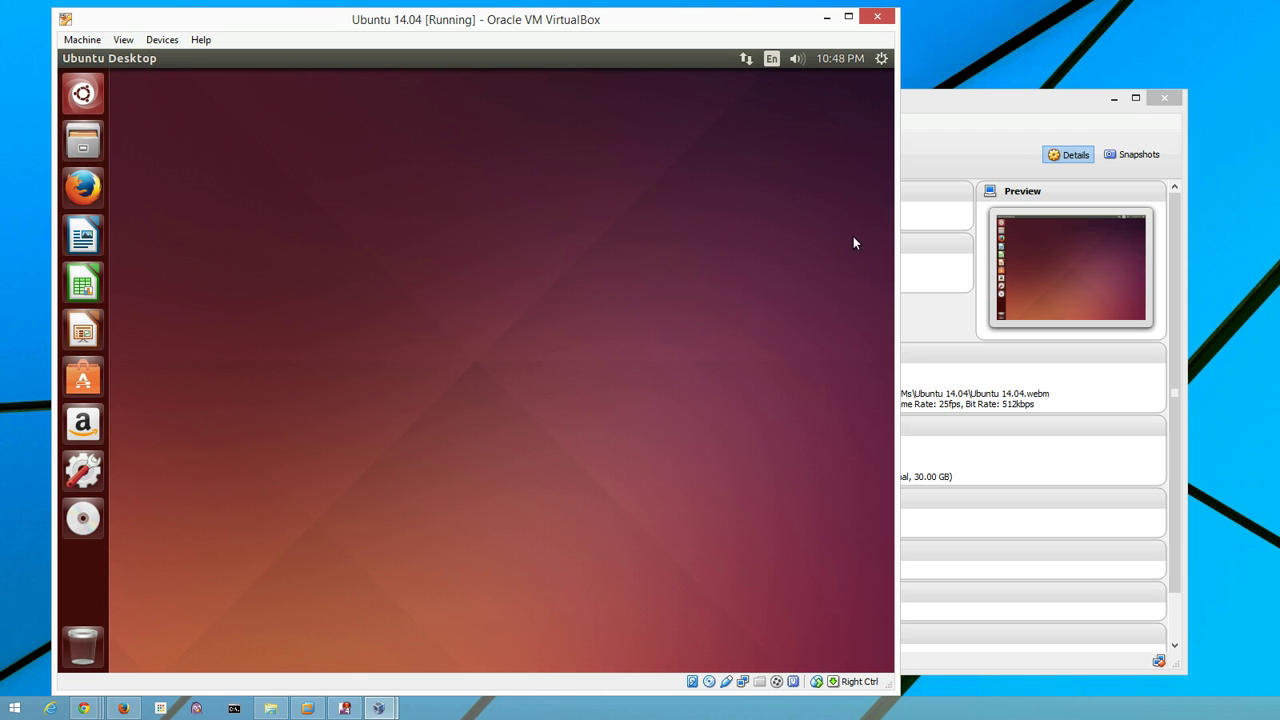
drag(896, 692, 1198, 538)
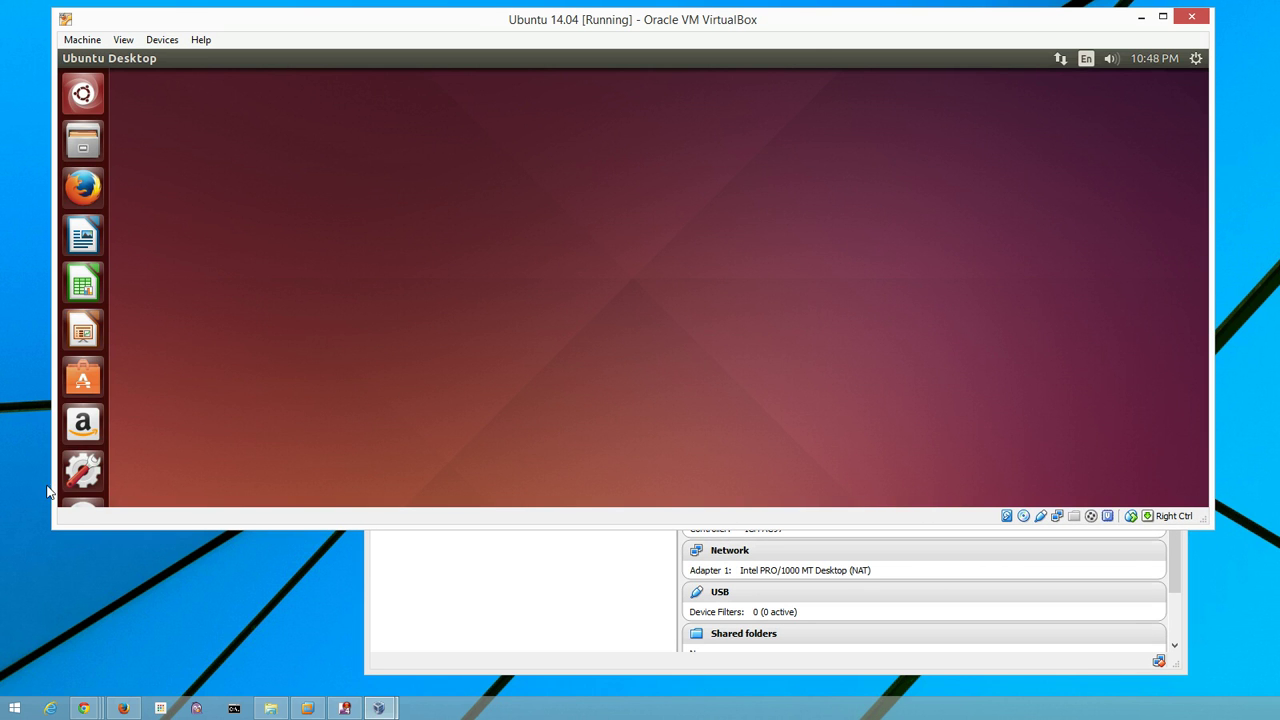
drag(256, 527, 256, 649)
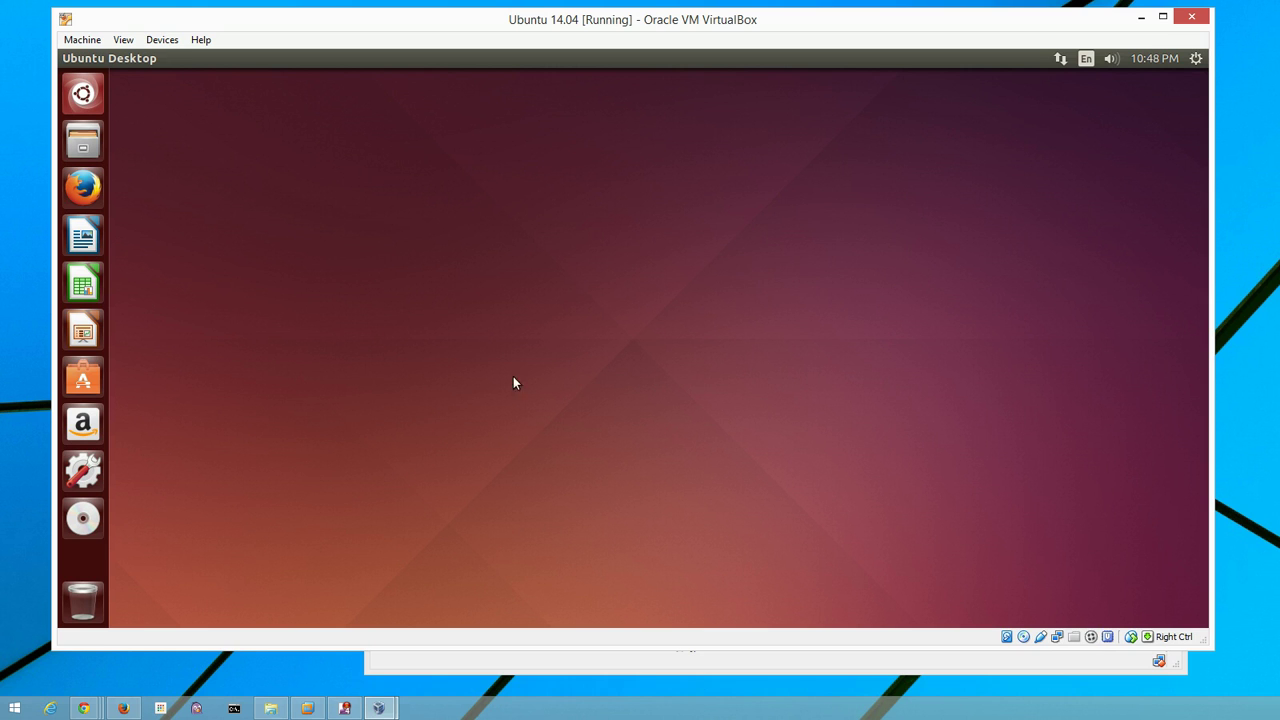
click(1163, 17)
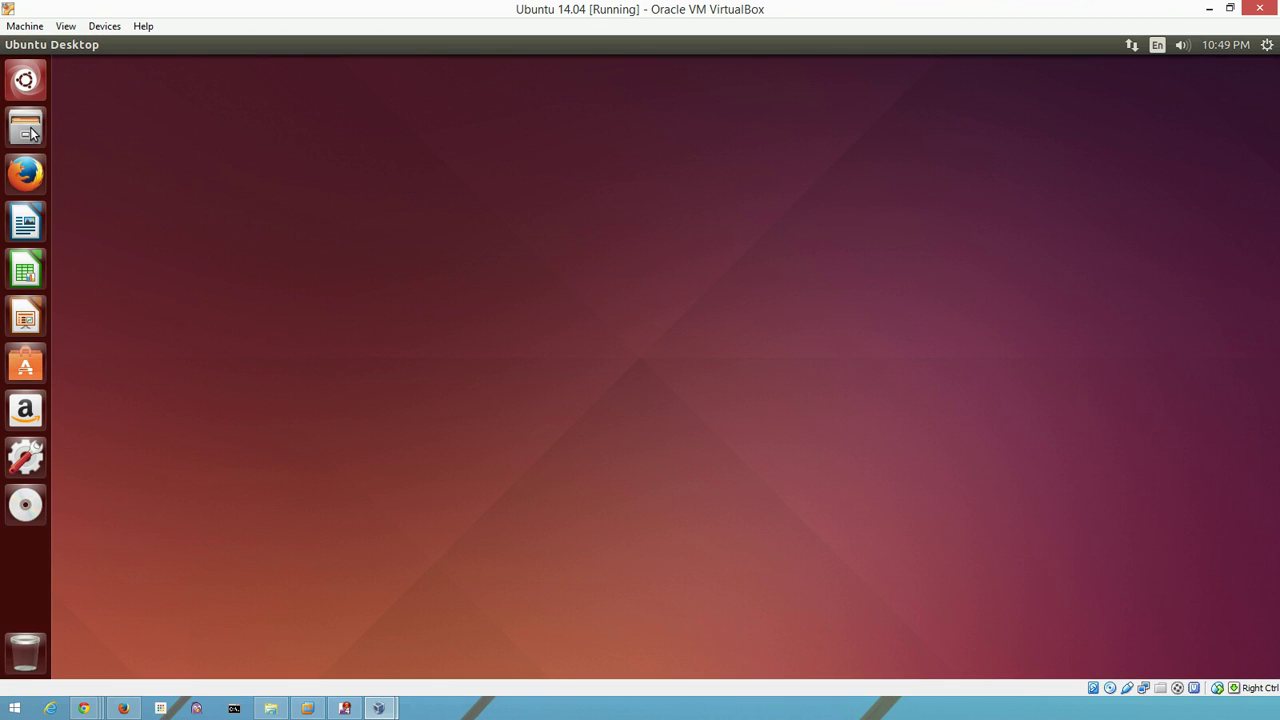
- Look at the Ubuntu session menu and the Dash search, closing each of them again
click(1267, 46)
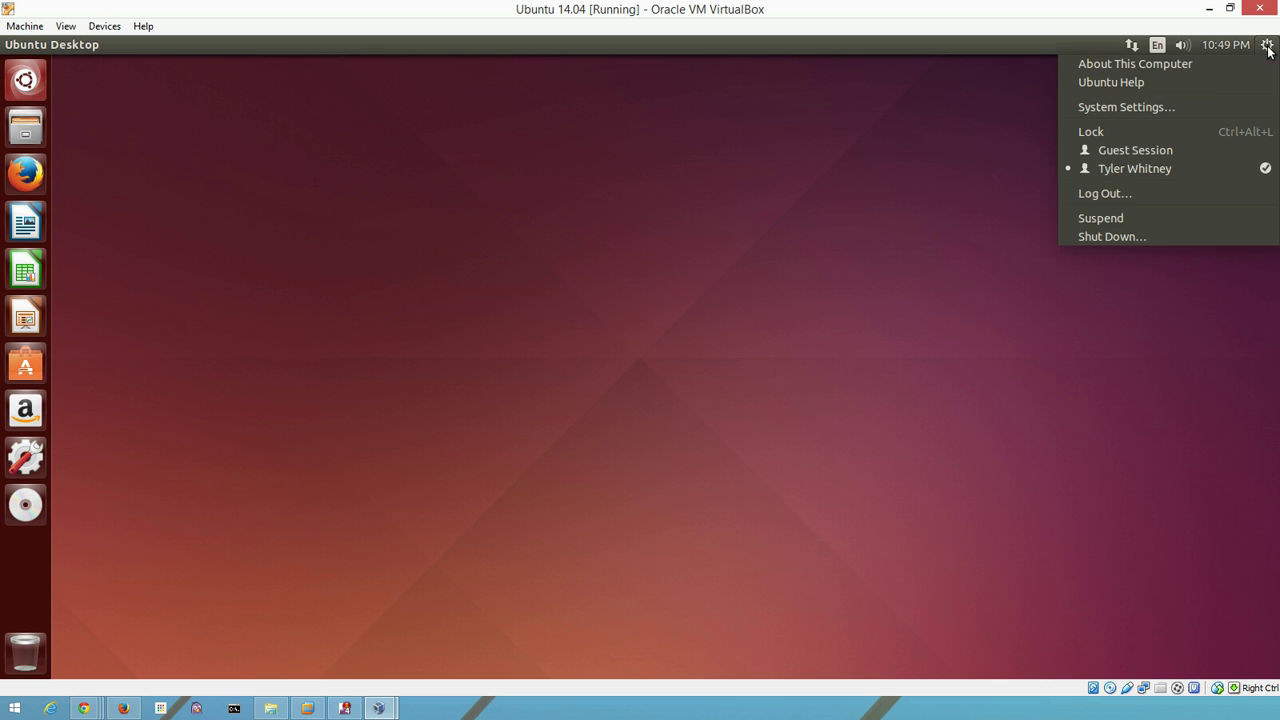
mouse_move(1226, 44)
click(872, 282)
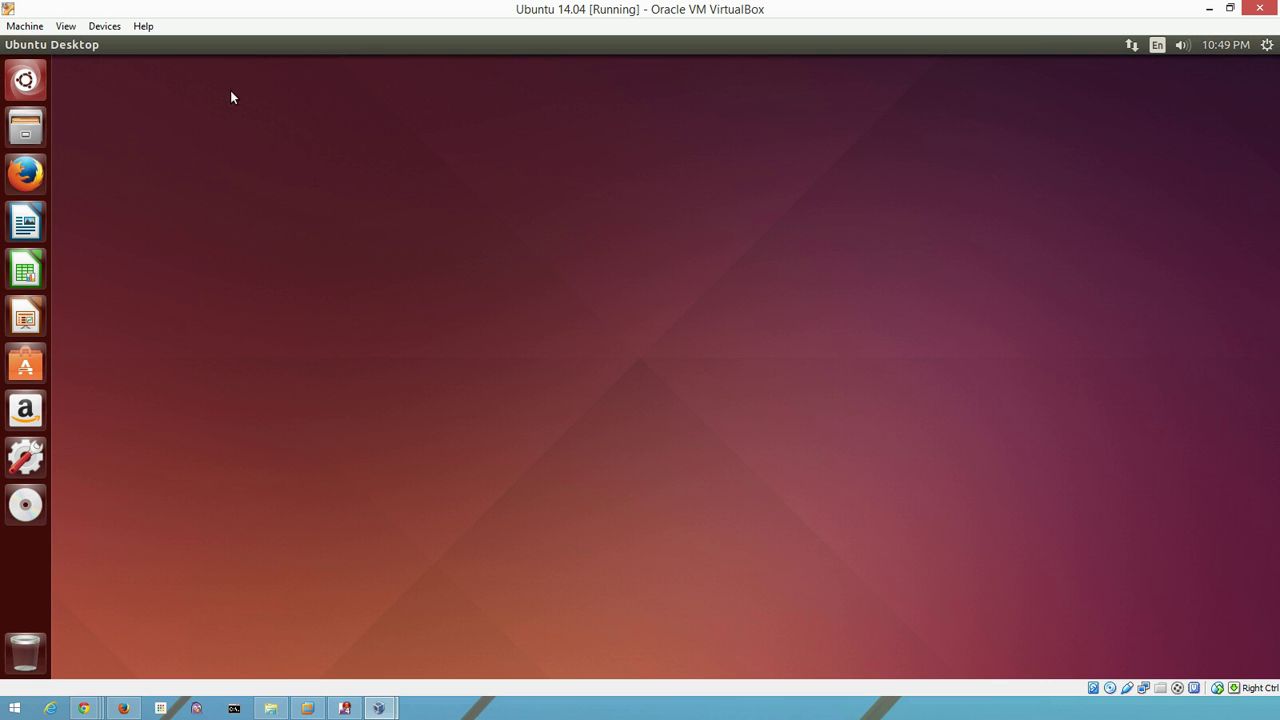
click(33, 86)
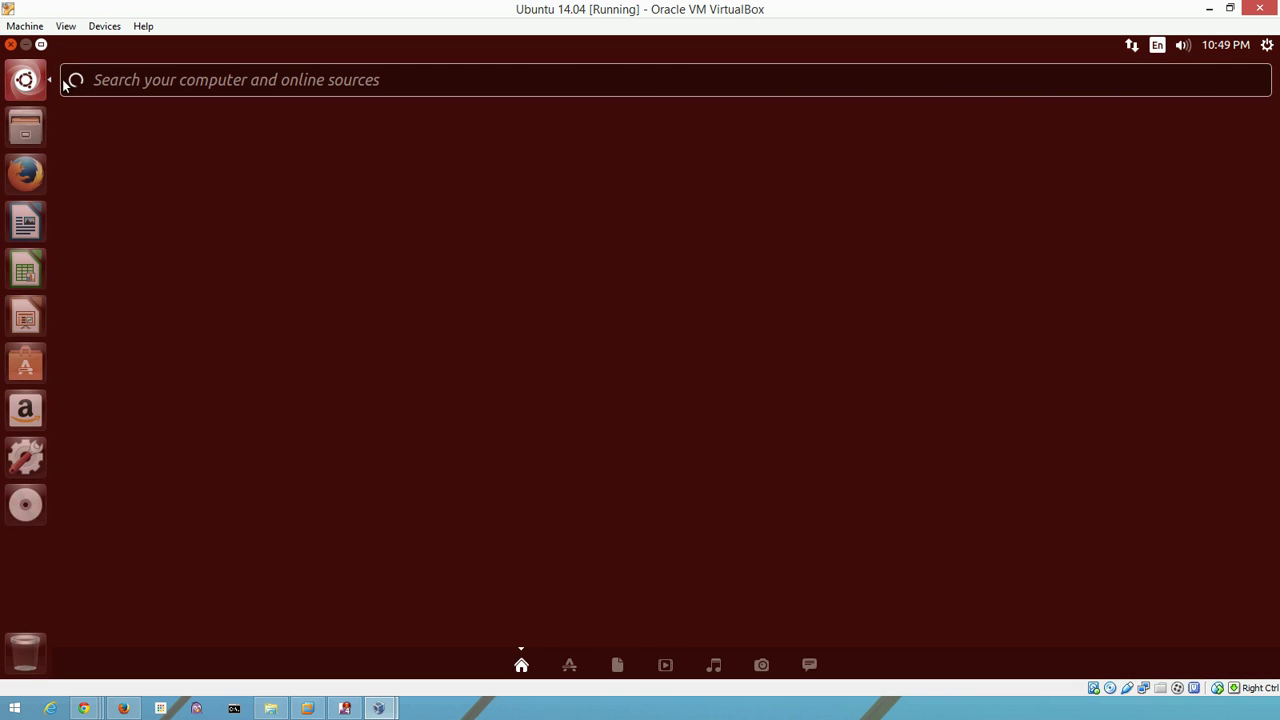
click(38, 62)
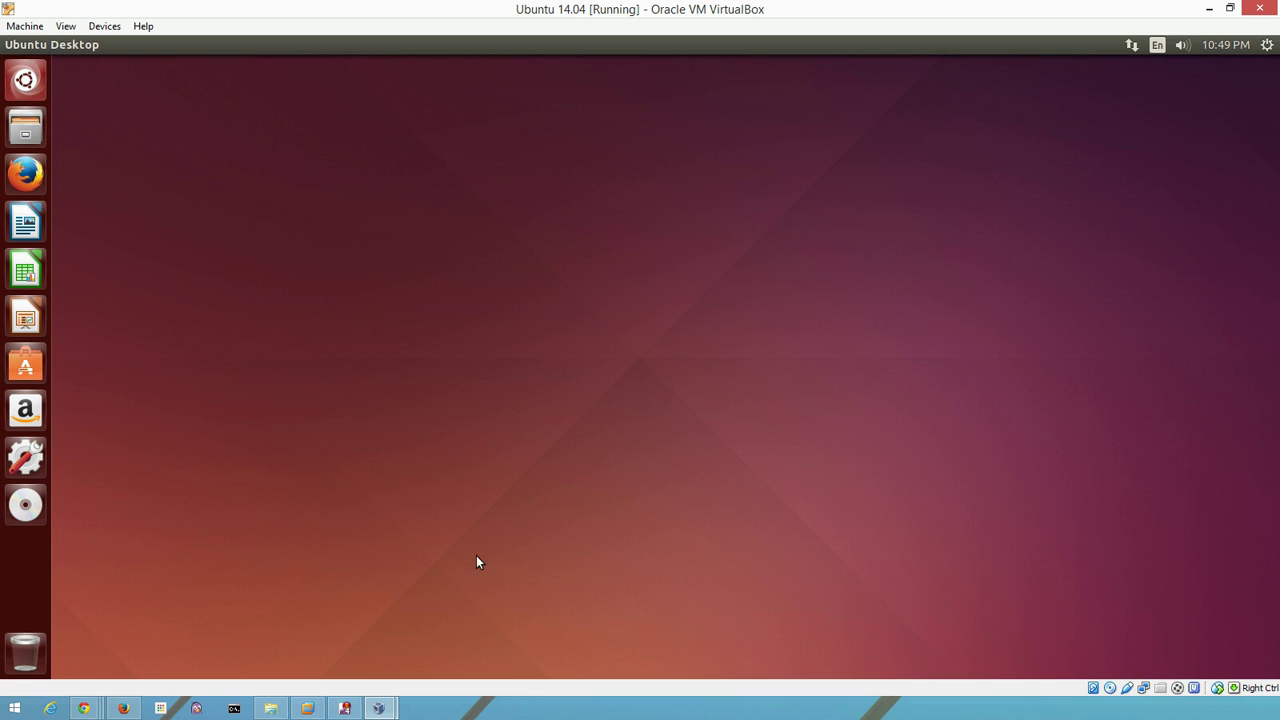
- Take a screenshot of the Ubuntu desktop and save it in the Desktop folder
key(Print)
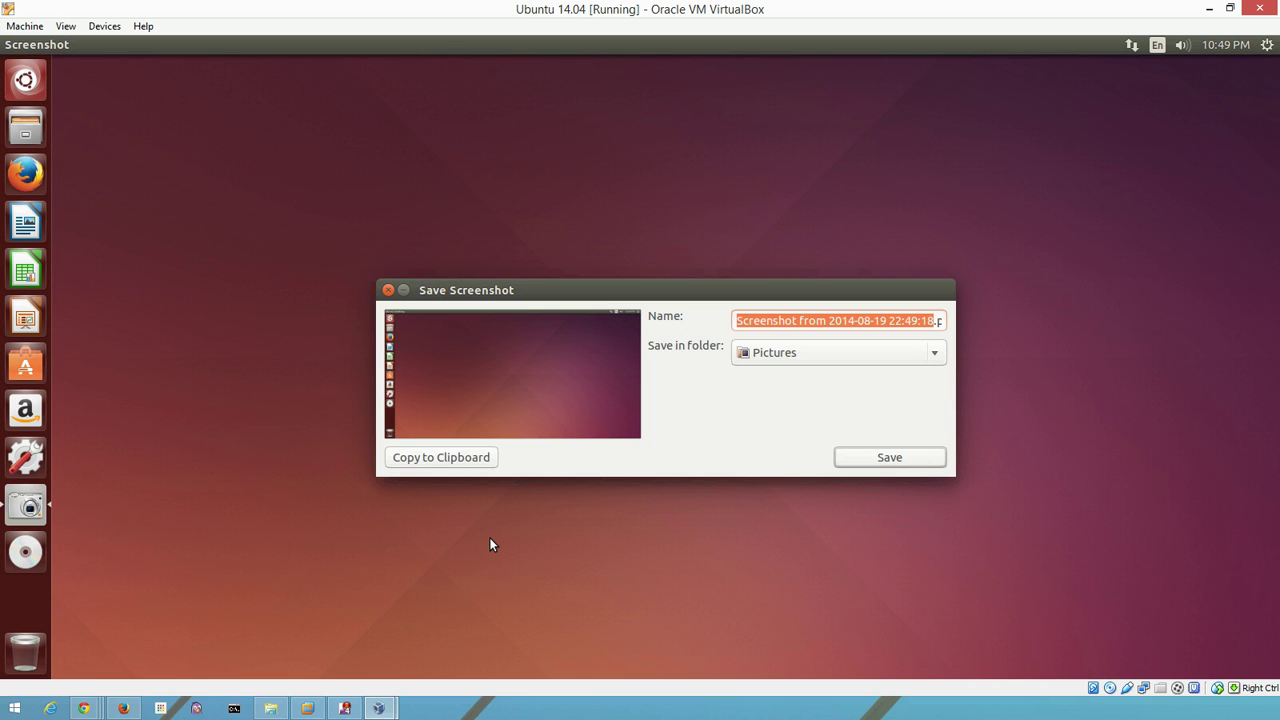
click(847, 352)
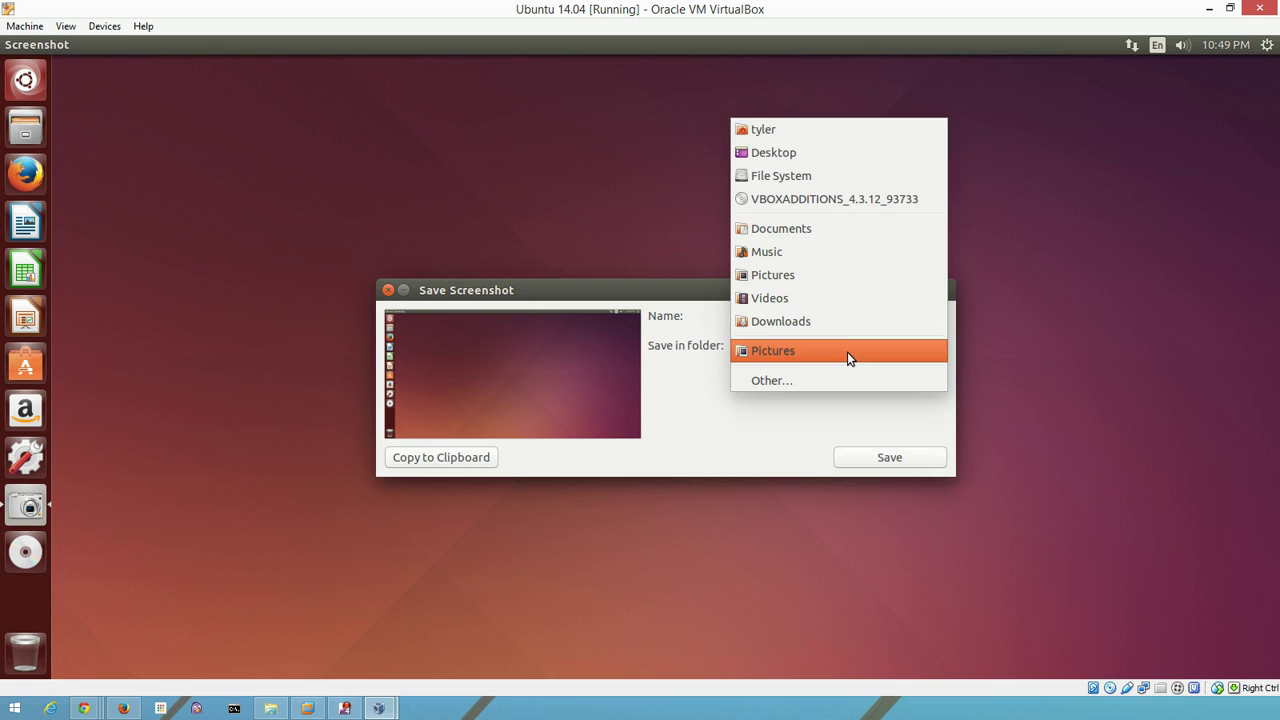
click(831, 165)
click(889, 458)
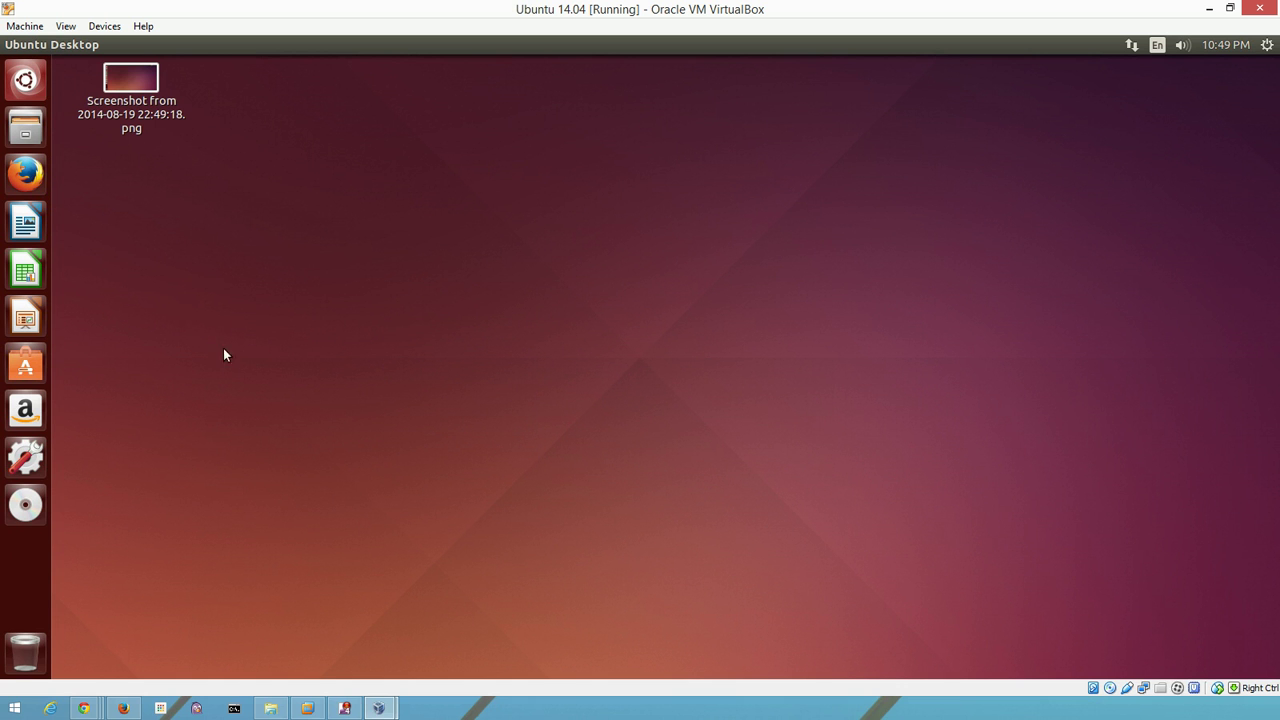
- Open a Terminal in Ubuntu and run uname -a to display the system information
click(34, 88)
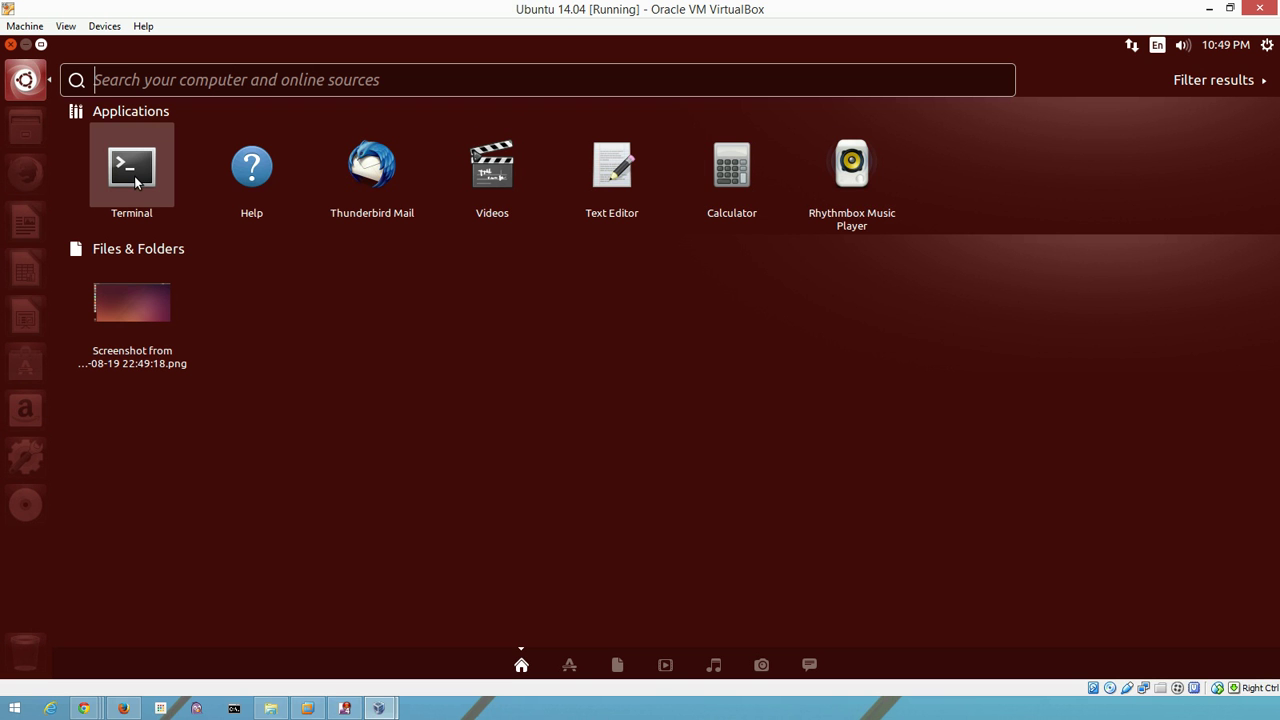
click(137, 181)
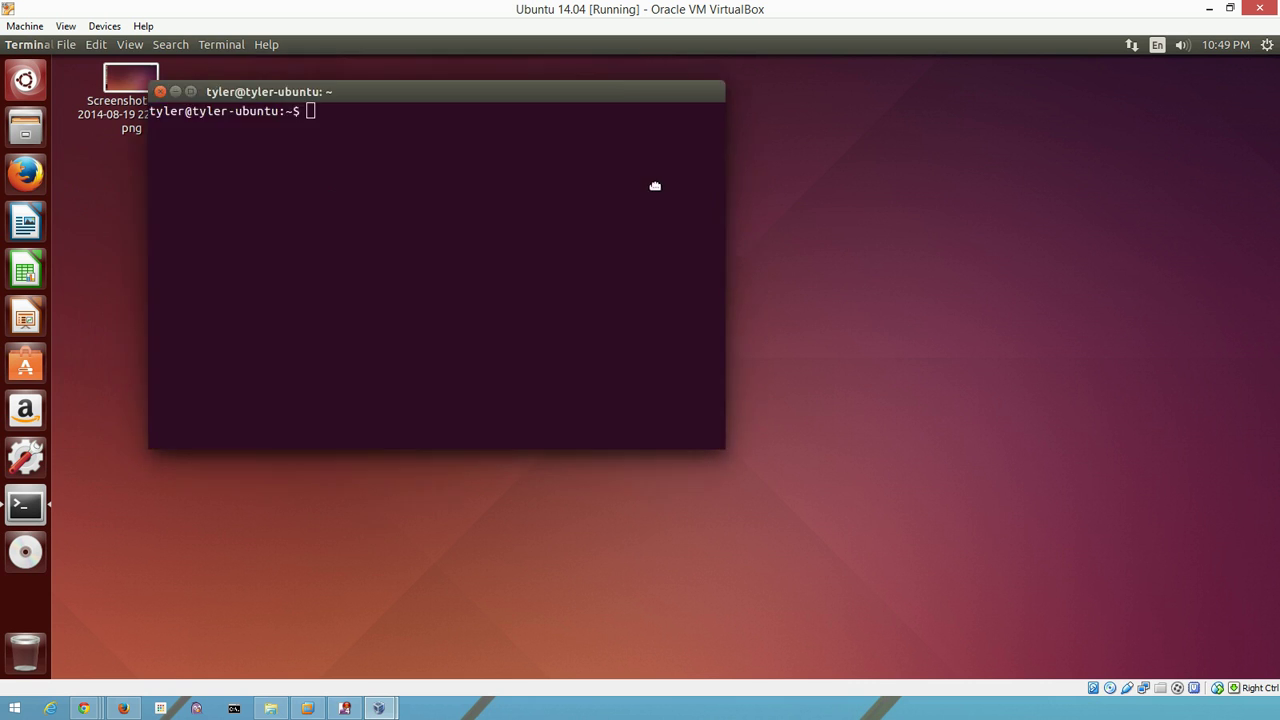
text(uname -a)
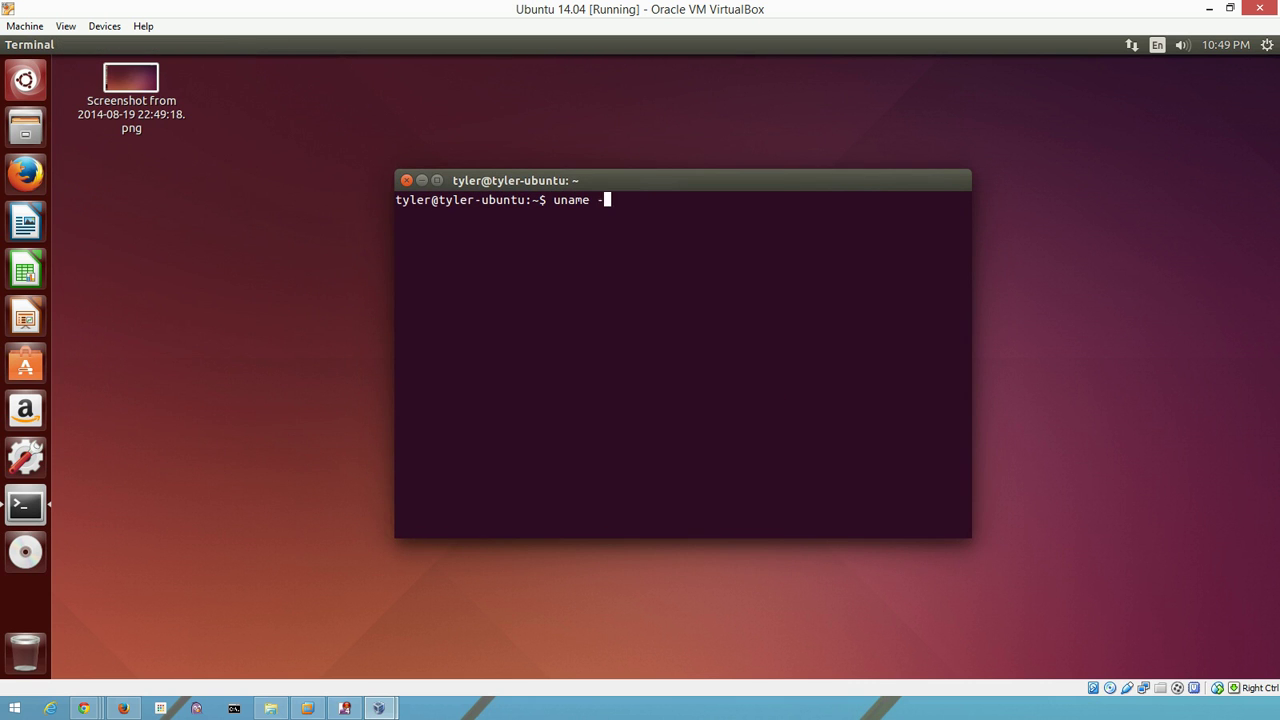
key(Return)
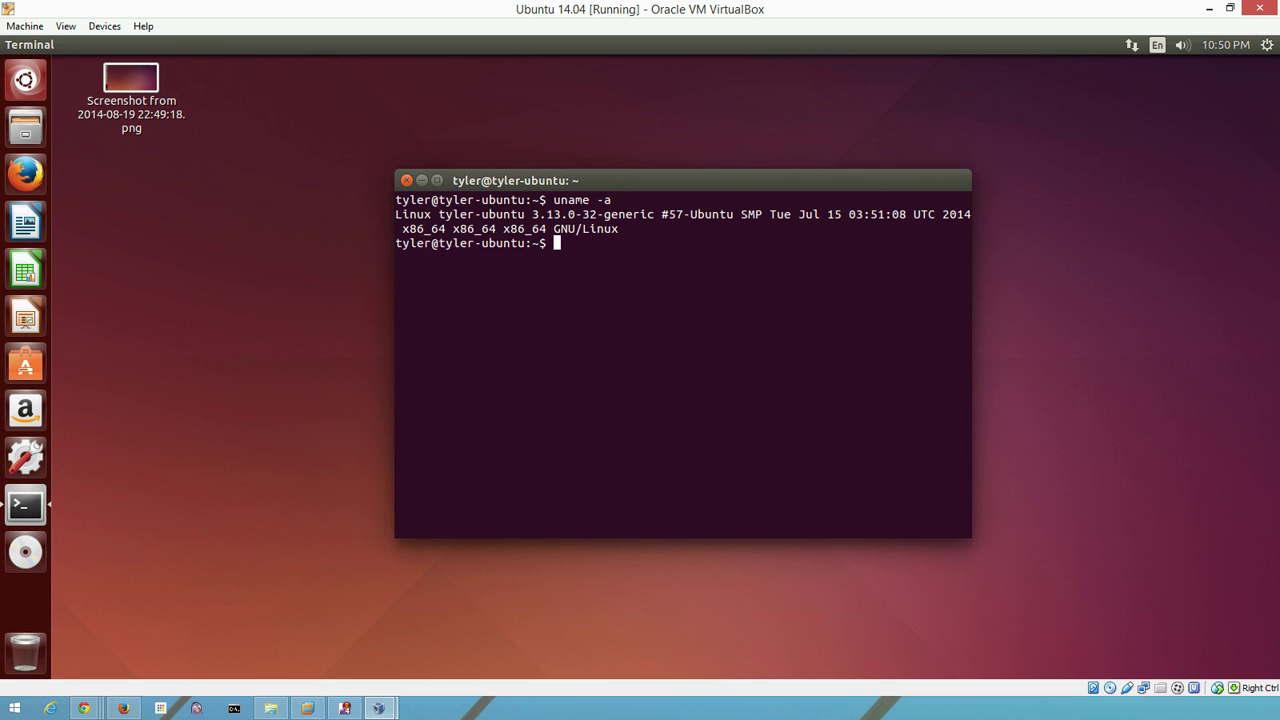
- Try searching the Dash for the terminal application, and close the Dash again
click(30, 92)
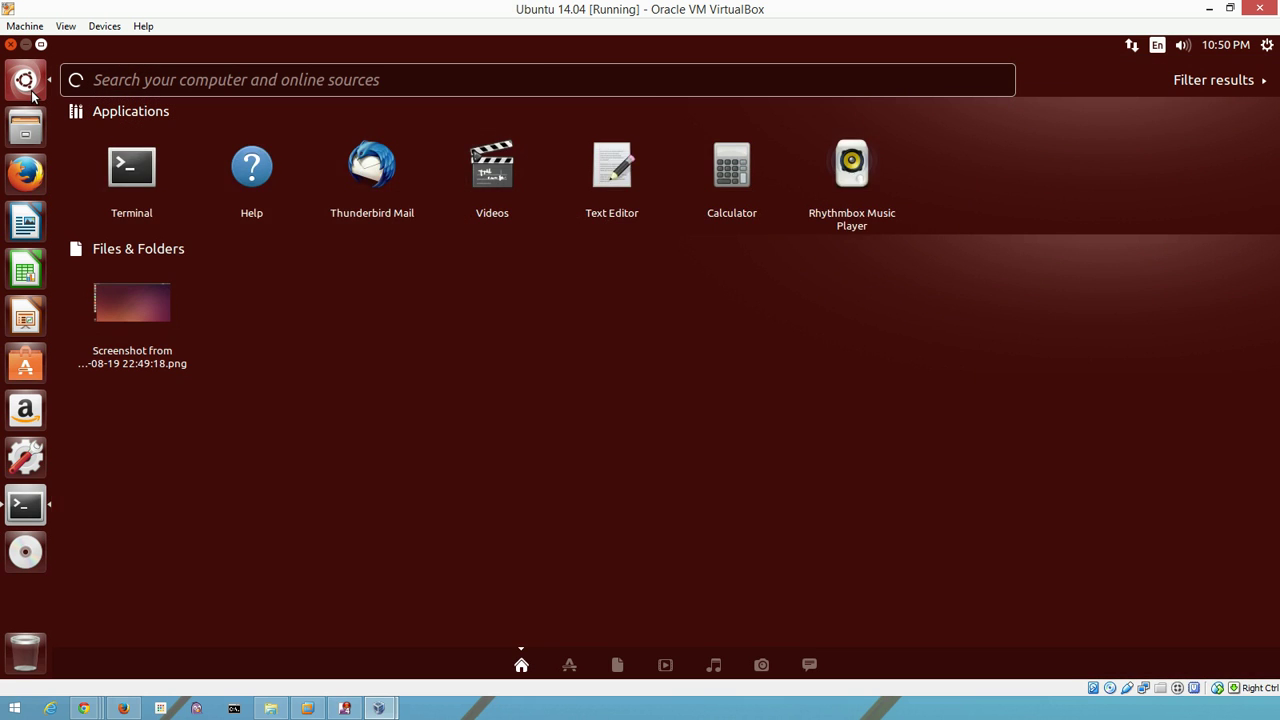
text(temr)
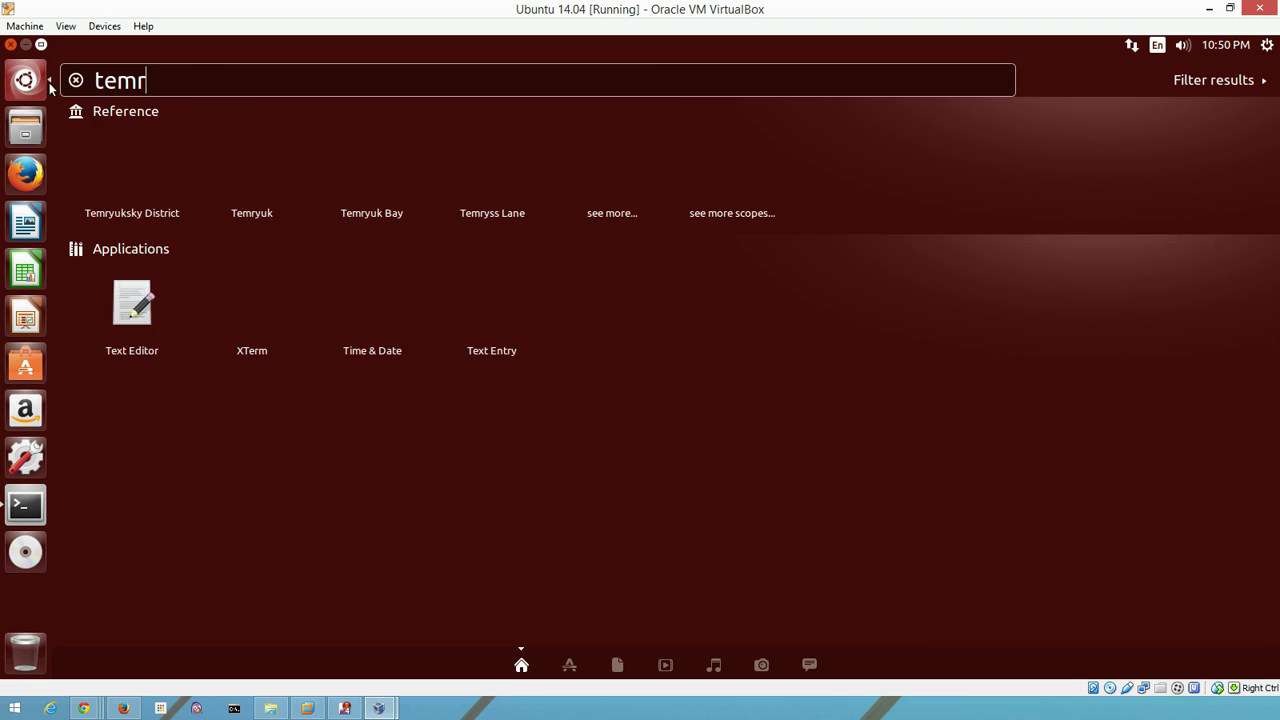
click(25, 80)
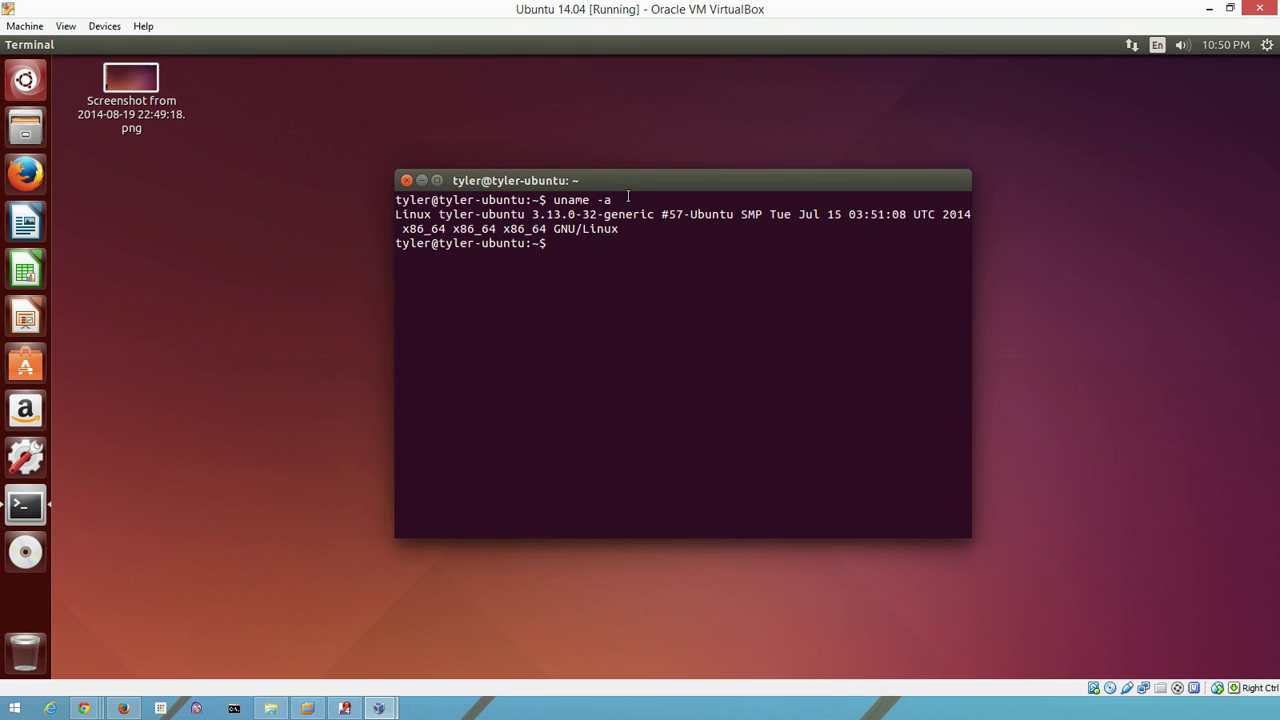
- Reposition the Terminal window, take a screenshot of the screen with the uname output, and save it in the Desktop folder
drag(606, 178, 507, 145)
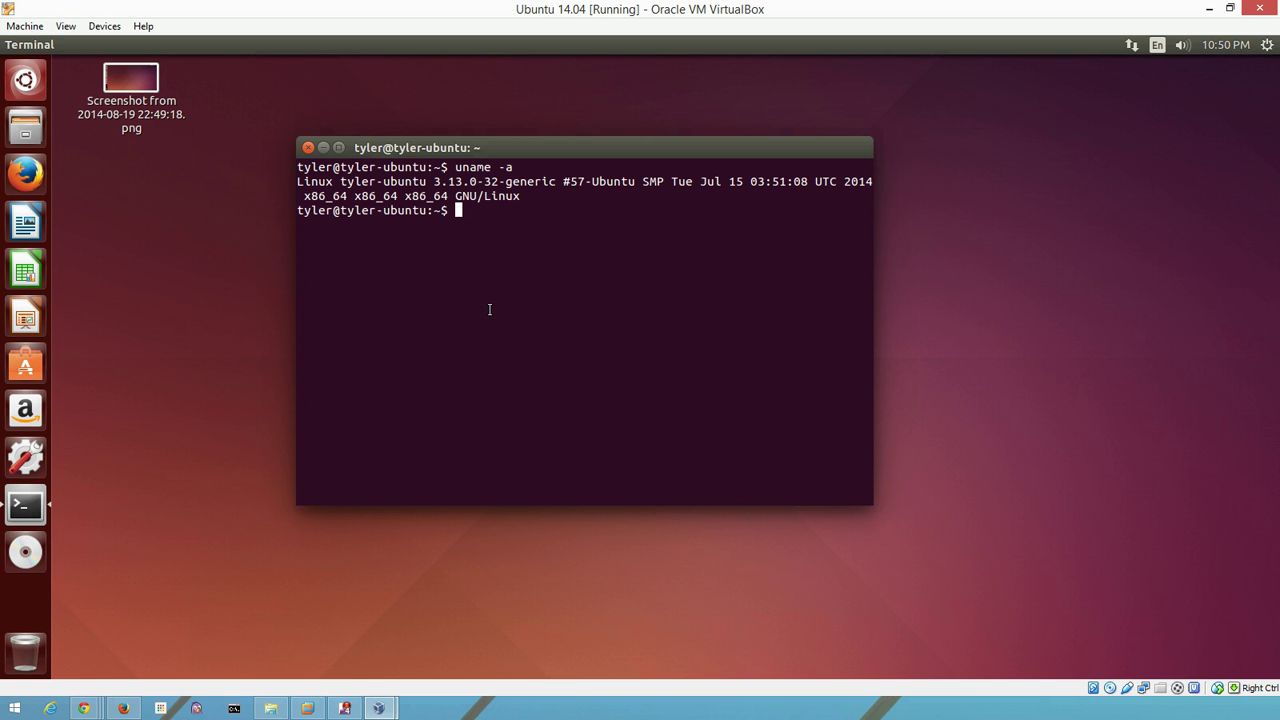
key(Print)
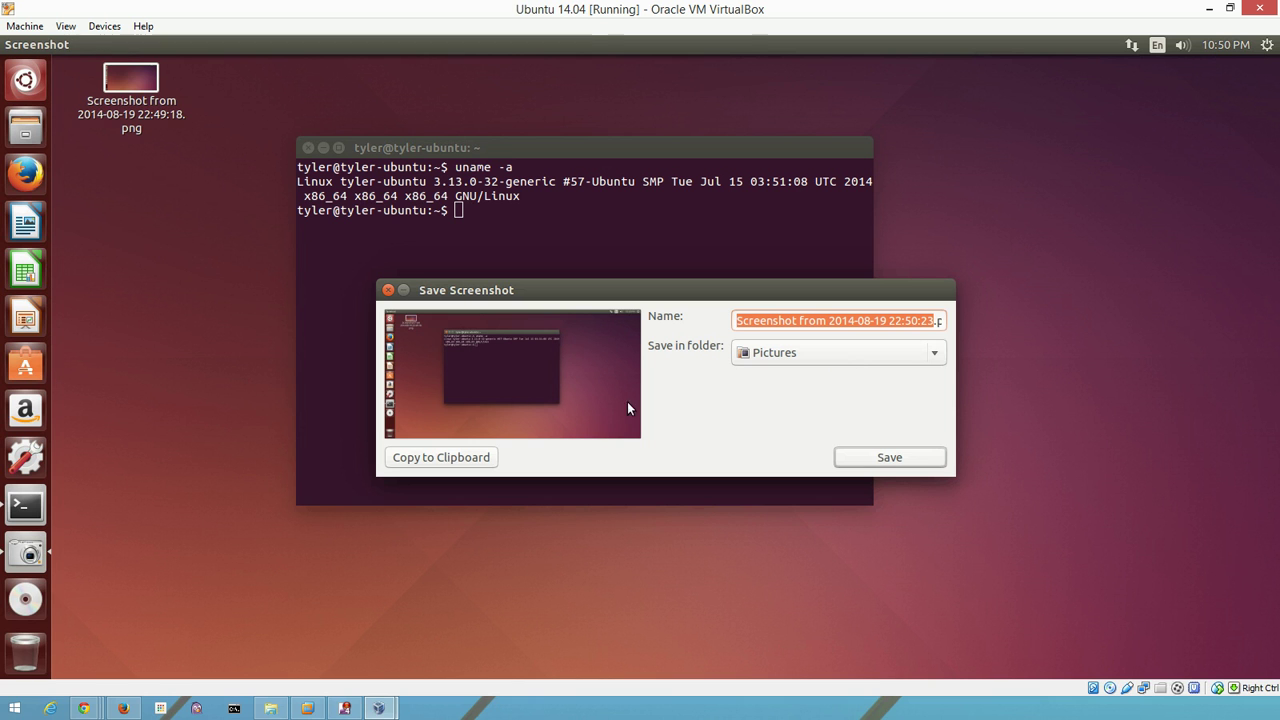
click(838, 355)
click(779, 150)
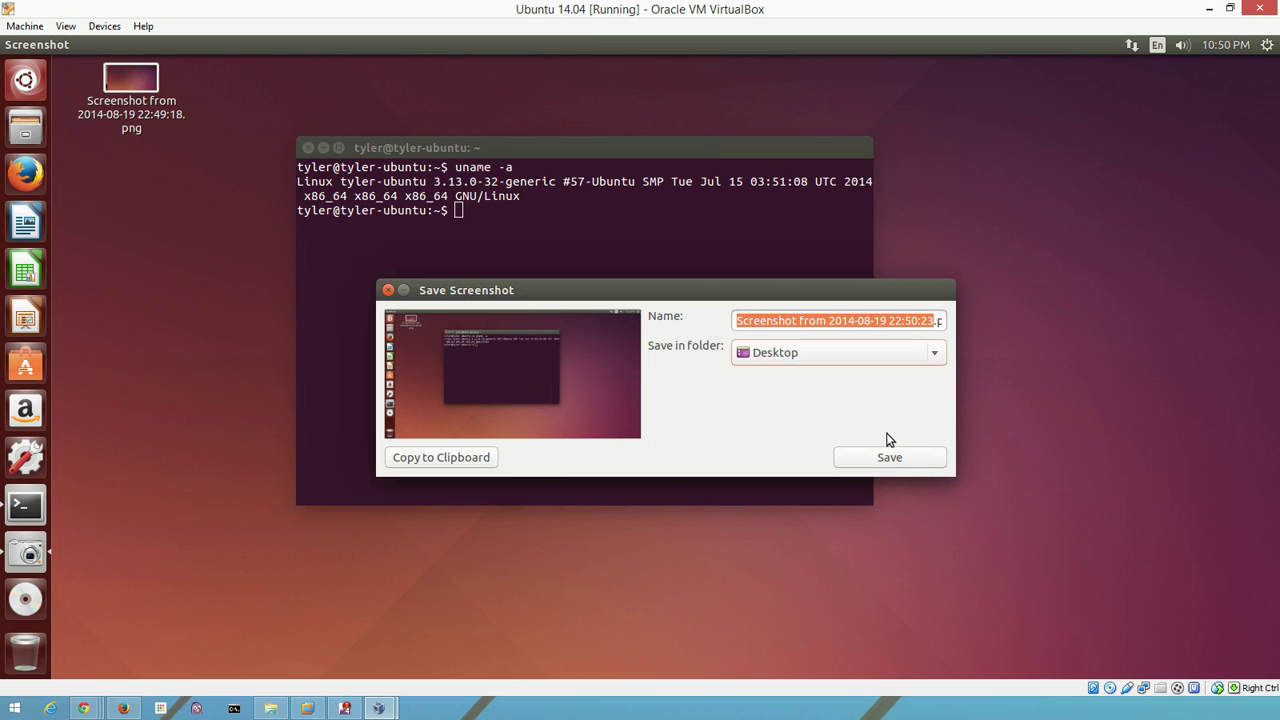
click(887, 458)
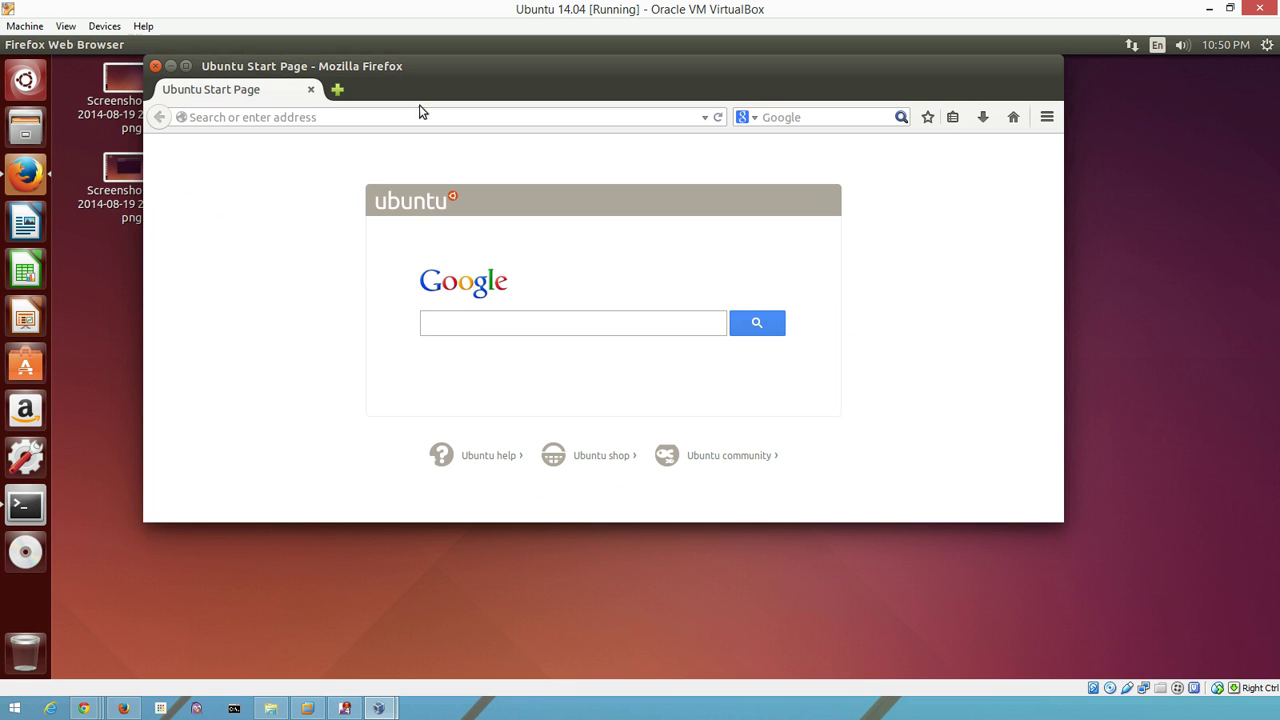
- Enlarge the Firefox window and load the website ccv.edu
drag(1037, 519, 1210, 612)
click(272, 119)
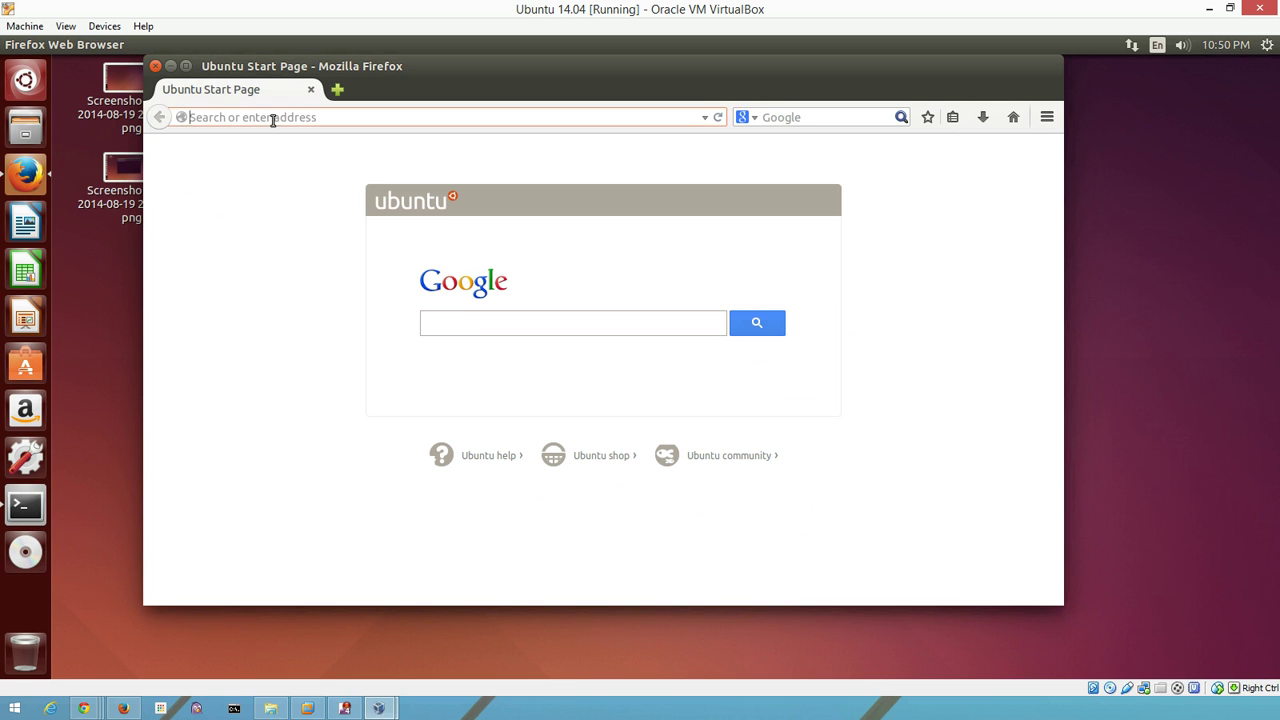
text(ccv.edu)
key(Return)
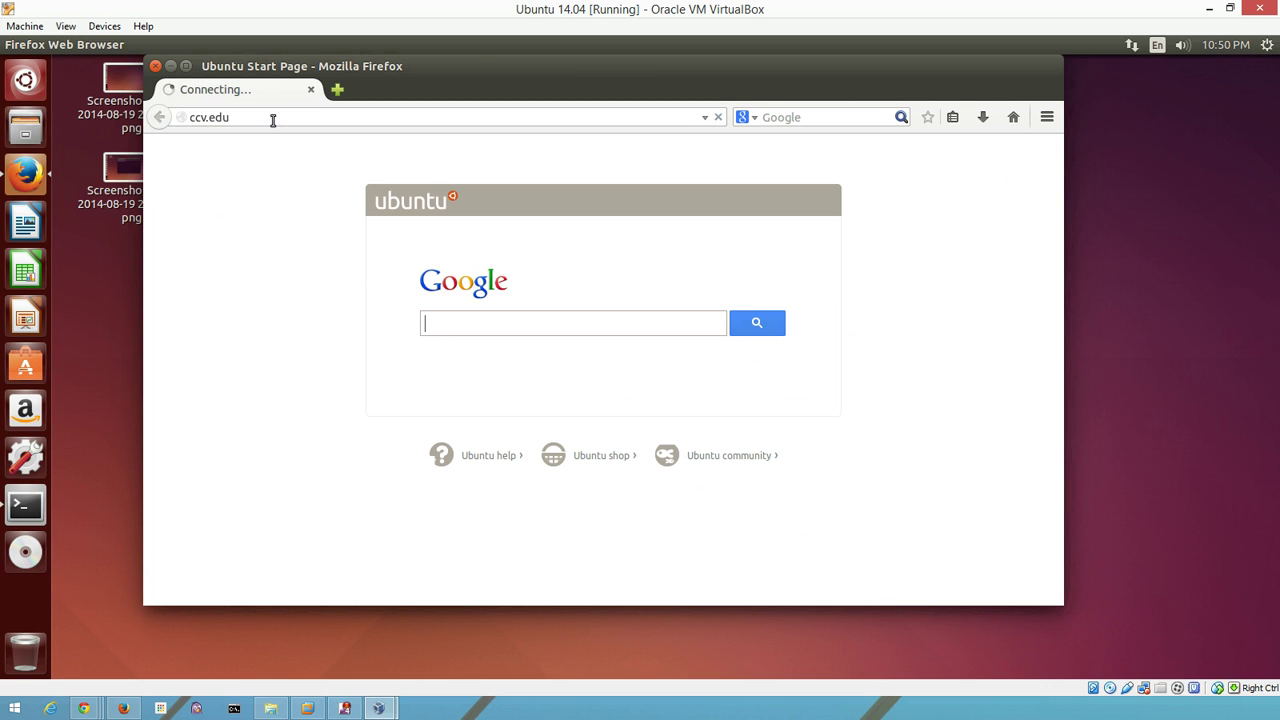
- Move the Firefox window clear of the desktop icons and follow the Portal link on the Community College of Vermont site
drag(514, 63, 705, 63)
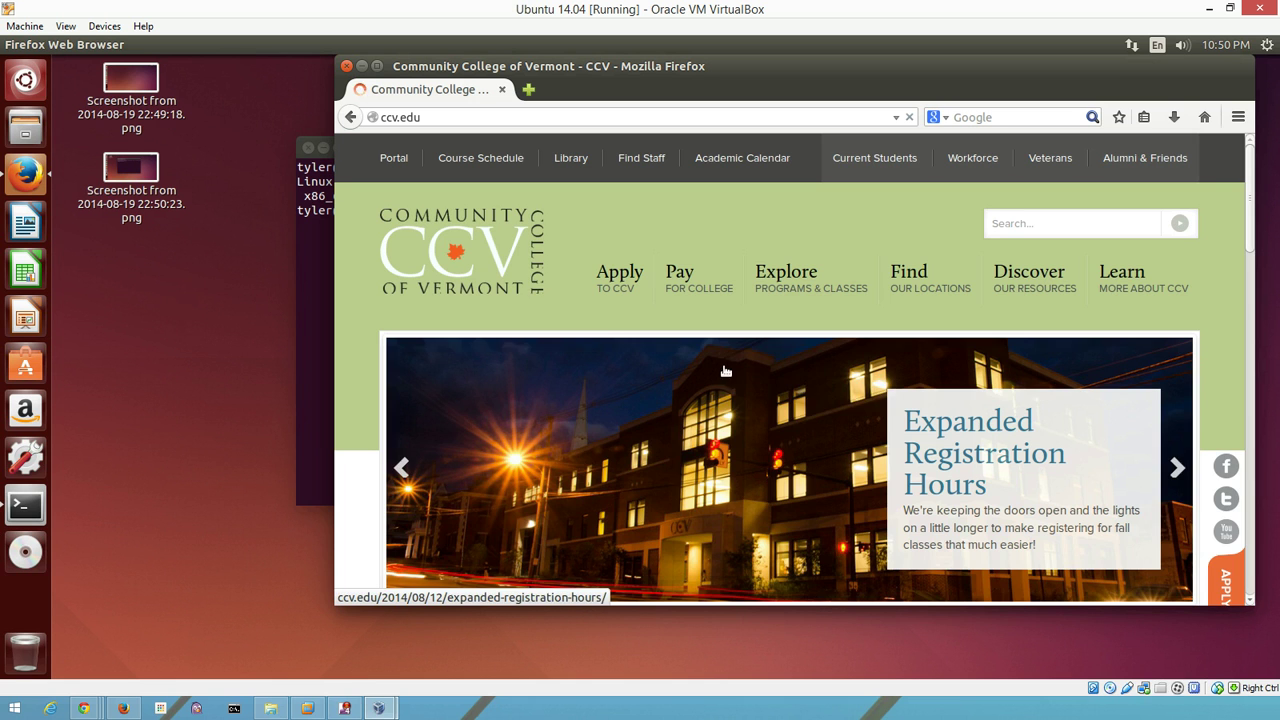
click(404, 161)
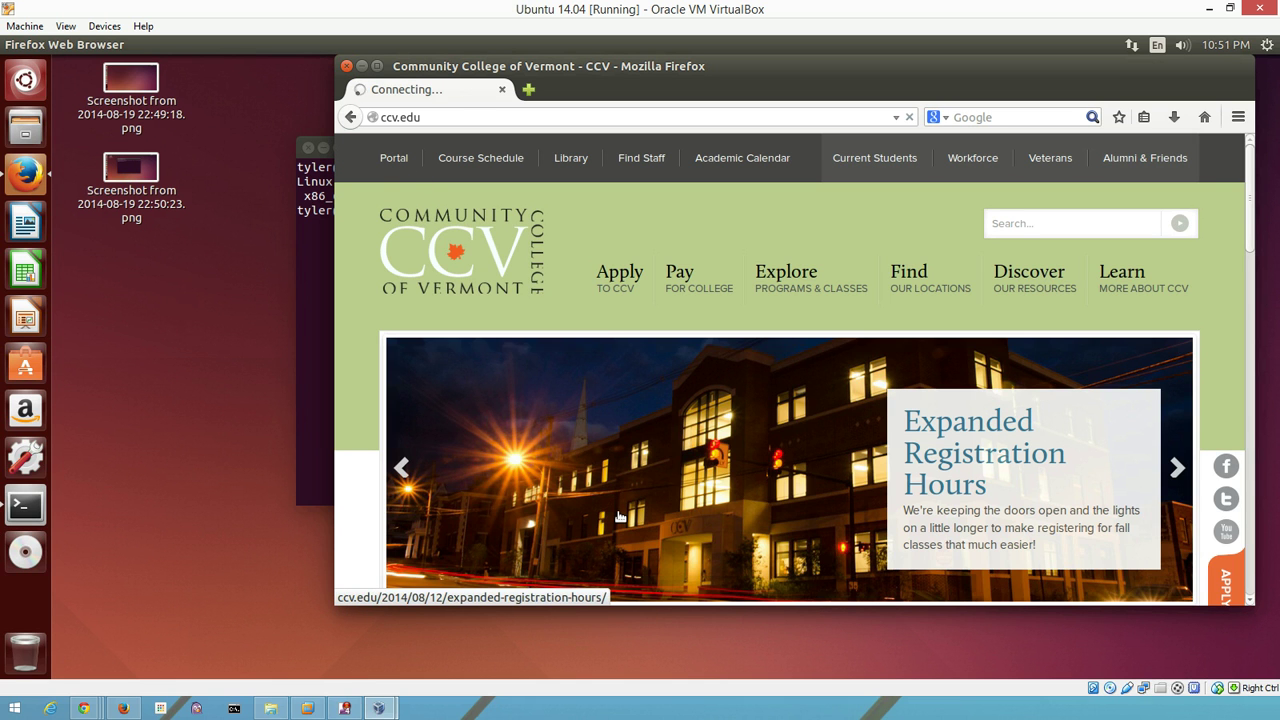